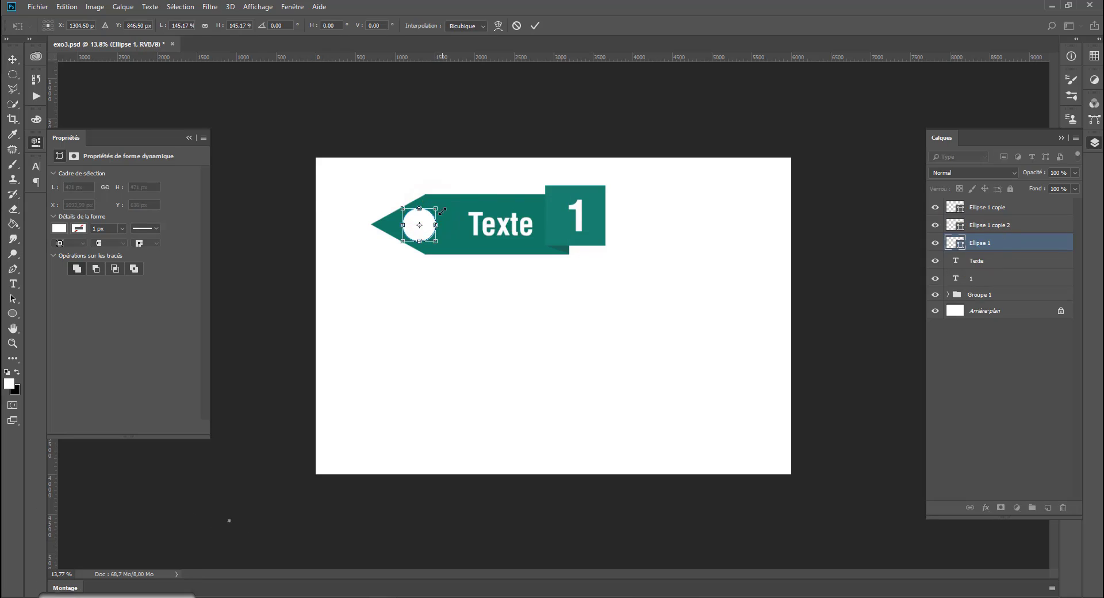
# Step: Fill the middle circle with the square's teal and resize the outer circle to about 363 px wide
pyautogui.doubleClick(955, 224)
pyautogui.click(556, 203)
pyautogui.click(981, 244)
pyautogui.hotkey('ctrl', 't')
pyautogui.press('Return')
# Step: Align the three icon circles on their horizontal and vertical centres
pyautogui.keyDown('shift'); pyautogui.click(988, 208); pyautogui.keyUp('shift')
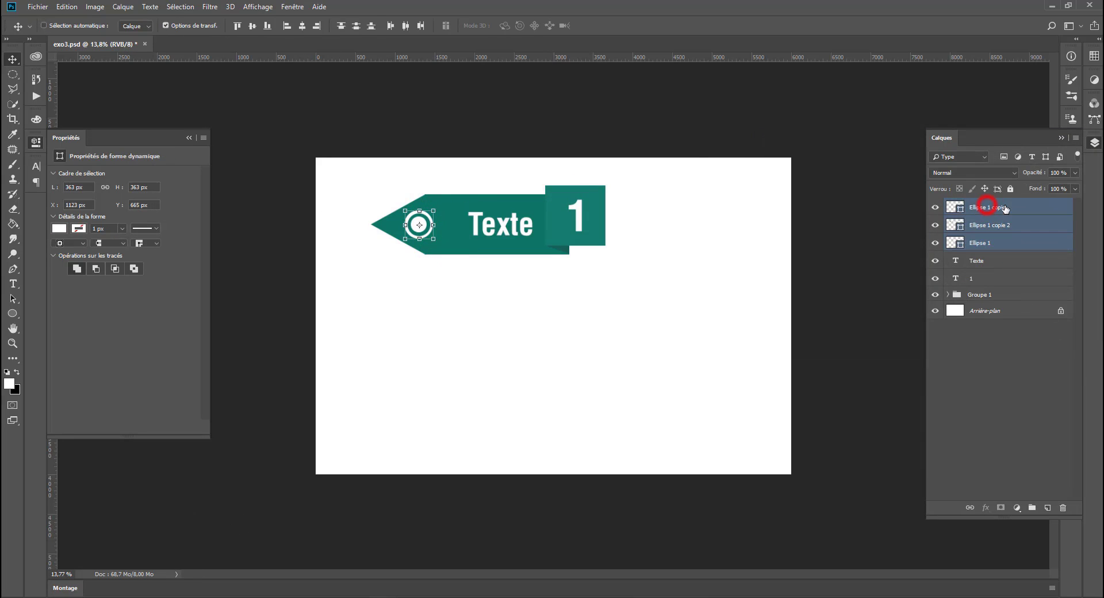
pyautogui.click(298, 26)
pyautogui.click(252, 26)
# Step: Draw a question-mark custom shape on the blank area below the banner and fill it with teal
pyautogui.rightClick(13, 314)
pyautogui.click(63, 369)
pyautogui.rightClick(575, 323)
pyautogui.scroll(1, 802, 452)
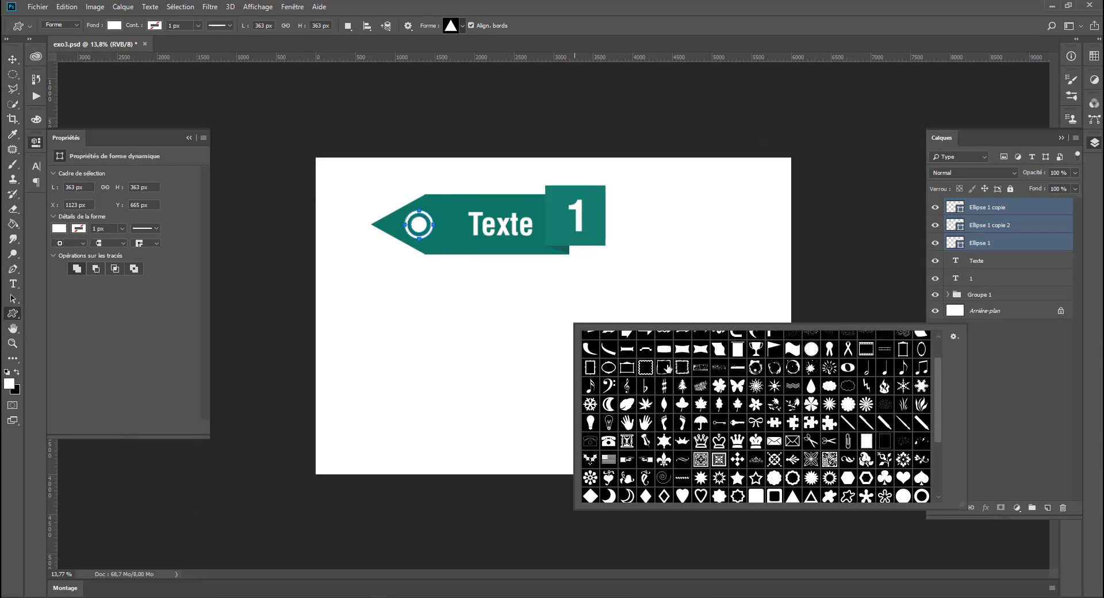
pyautogui.doubleClick(751, 431)
pyautogui.moveTo(449, 298); pyautogui.dragTo(462, 315)
pyautogui.click(114, 25)
pyautogui.click(185, 48)
pyautogui.click(624, 438)
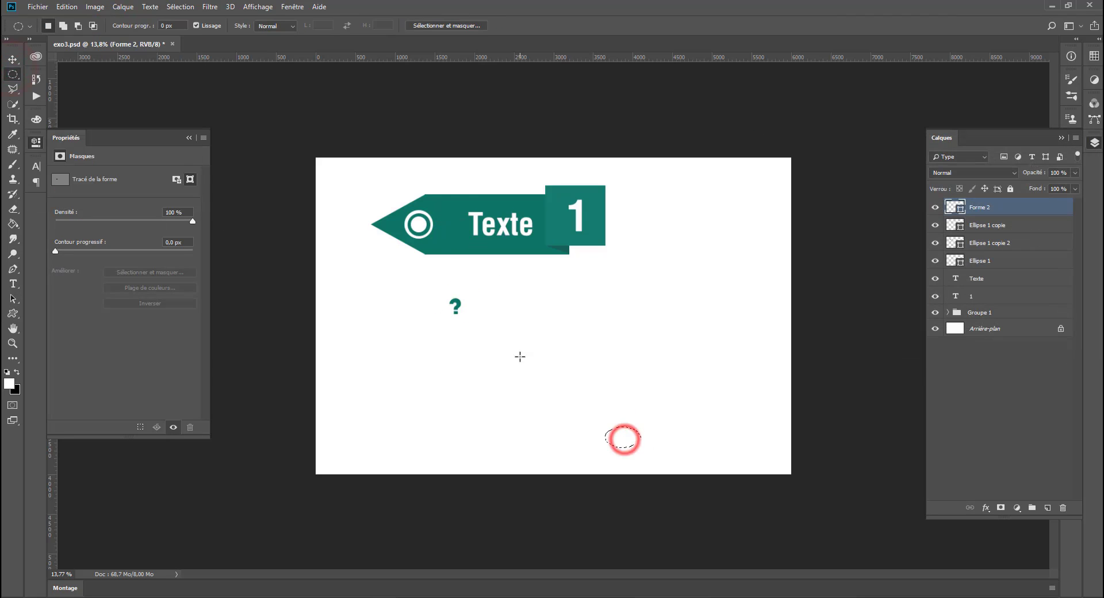
# Step: Move the question mark onto the icon's inner white circle and resize it to fit
pyautogui.press('v')
pyautogui.moveTo(520, 357); pyautogui.dragTo(480, 276)
pyautogui.scroll(8, 448, 262)
pyautogui.hotkey('ctrl', 't')
pyautogui.moveTo(376, 196); pyautogui.dragTo(383, 186)
pyautogui.press('Return')
# Step: Centre the question mark and the three circles on one another
pyautogui.keyDown('shift'); pyautogui.click(987, 260); pyautogui.keyUp('shift')
pyautogui.click(253, 26)
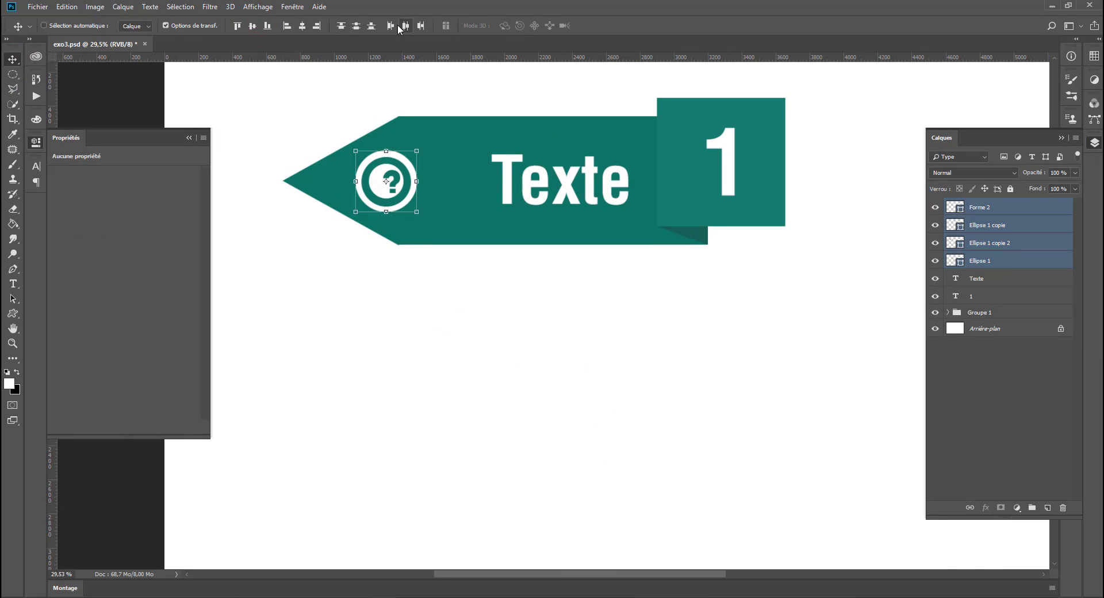
pyautogui.click(302, 26)
# Step: Group all banner layers, then duplicate the group and place the copy below the original
pyautogui.scroll(-8, 448, 261)
pyautogui.keyDown('shift'); pyautogui.click(983, 313); pyautogui.keyUp('shift')
pyautogui.hotkey('ctrl', 'j')
pyautogui.hotkey('ctrl', 'z')
pyautogui.hotkey('ctrl', 'g')
pyautogui.hotkey('ctrl', 'j')
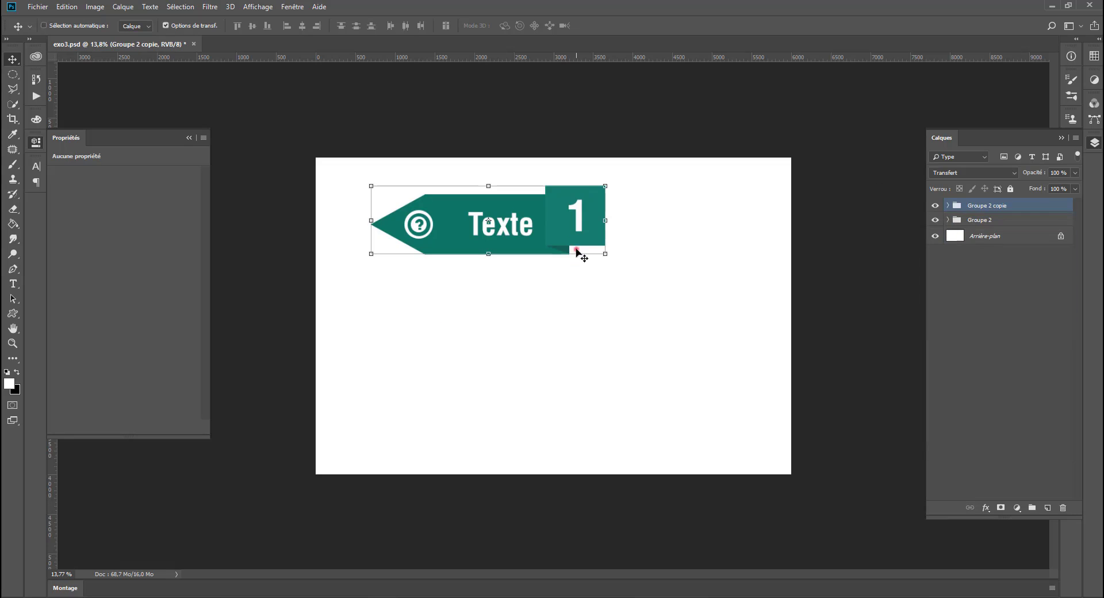
pyautogui.moveTo(577, 249); pyautogui.dragTo(617, 341)
pyautogui.click(948, 206)
pyautogui.click(988, 222)
pyautogui.keyDown('shift'); pyautogui.click(985, 325); pyautogui.keyUp('shift')
pyautogui.rightClick(545, 306)
pyautogui.hotkey('ctrl', 't')
pyautogui.click(581, 453)
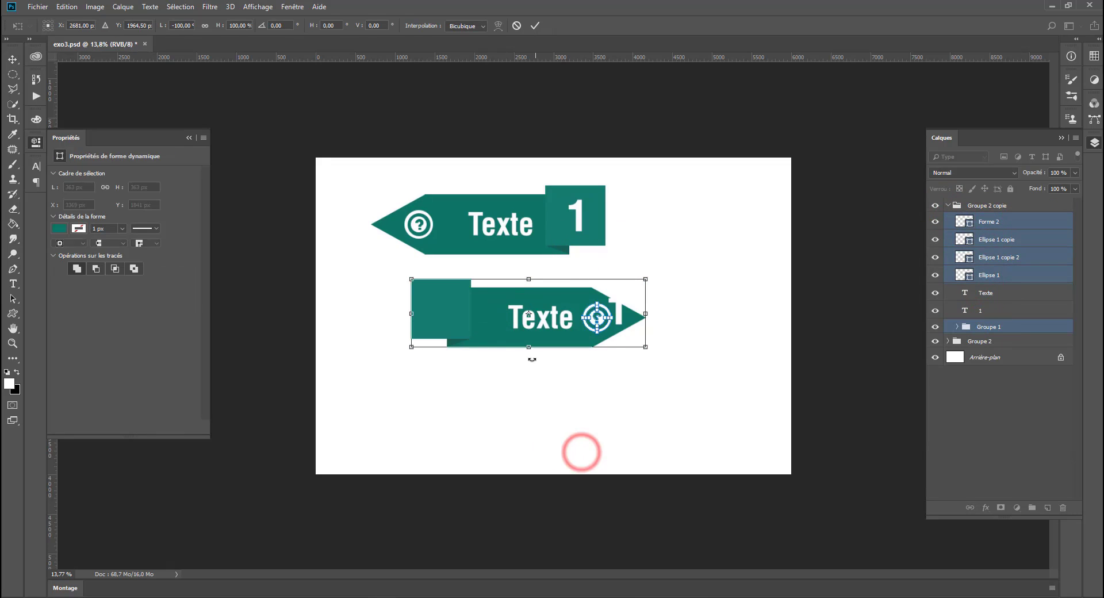
pyautogui.press('Escape')
# Step: Flip the copied banner's background shapes (Groupe 1) horizontally and shift them to the right
pyautogui.click(989, 327)
pyautogui.hotkey('ctrl', 't')
pyautogui.rightClick(516, 293)
pyautogui.click(563, 443)
pyautogui.moveTo(489, 339); pyautogui.dragTo(550, 342)
pyautogui.press('Return')
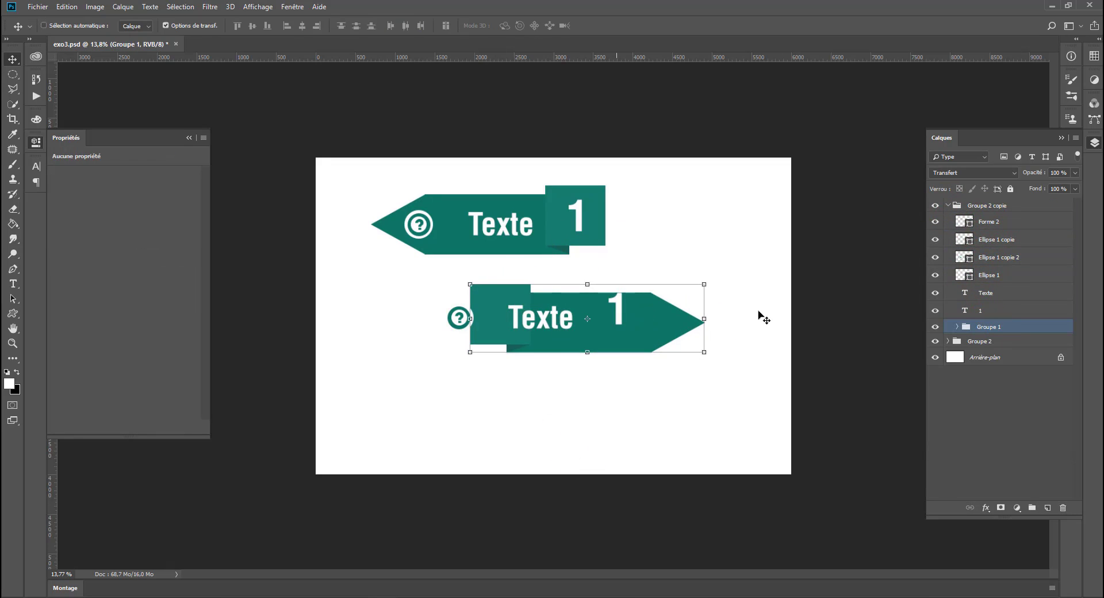
# Step: Move the copied banner's number onto its square and its "Texte" label onto the banner body
pyautogui.click(981, 311)
pyautogui.moveTo(599, 410); pyautogui.dragTo(485, 414)
pyautogui.click(986, 293)
pyautogui.moveTo(555, 323); pyautogui.dragTo(590, 327)
# Step: Group the copied banner's icon layers and move the icon beside its right-pointing arrow tip
pyautogui.click(989, 275)
pyautogui.keyDown('shift'); pyautogui.click(988, 222); pyautogui.keyUp('shift')
pyautogui.moveTo(580, 408); pyautogui.dragTo(669, 415)
# Step: Recolour the copied banner's front square cyan, #10a4b5
pyautogui.click(957, 270)
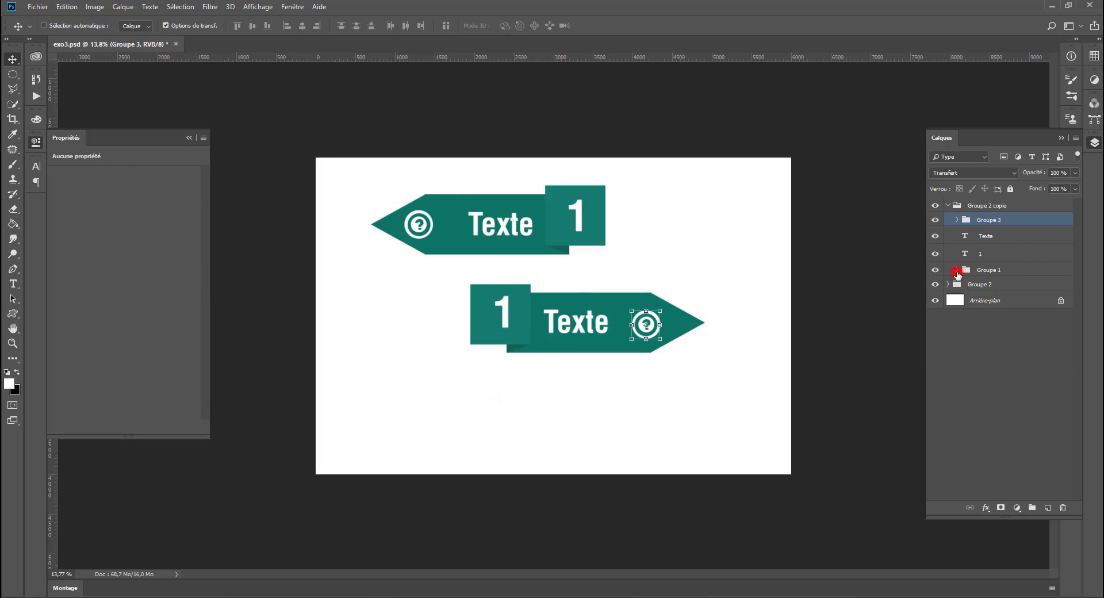
pyautogui.doubleClick(974, 286)
pyautogui.moveTo(923, 244)
pyautogui.mouseDown()
pyautogui.moveTo(924, 295)
pyautogui.moveTo(923, 238)
pyautogui.mouseUp()
pyautogui.moveTo(896, 219); pyautogui.dragTo(897, 209)
pyautogui.click(1048, 167)
# Step: Recolour the copied banner's long rectangle with a darker shade of the square's cyan
pyautogui.doubleClick(974, 322)
pyautogui.click(522, 298)
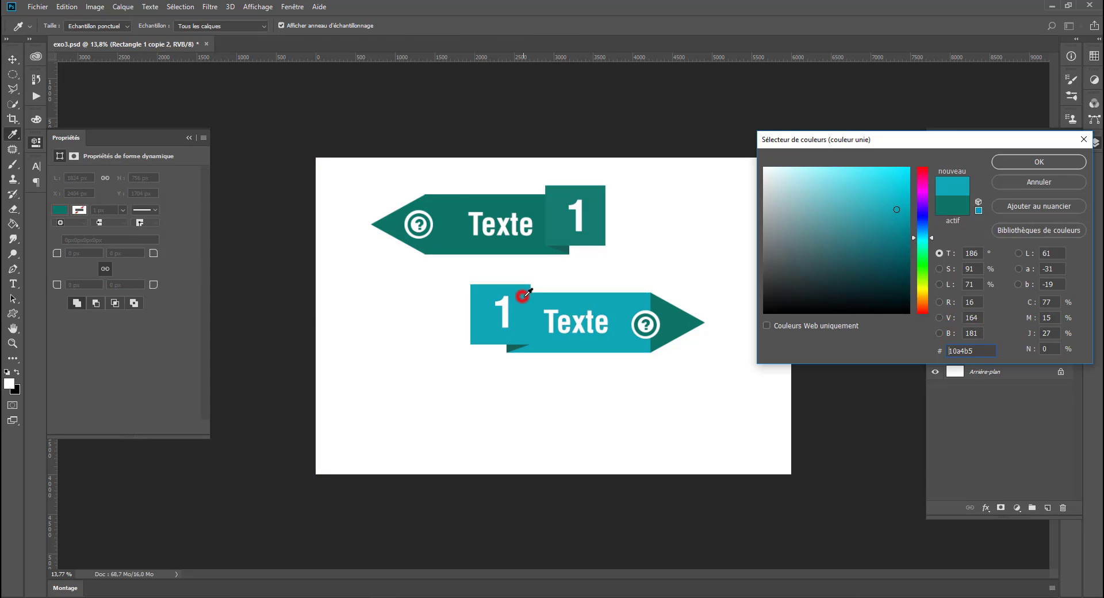
pyautogui.click(888, 231)
pyautogui.click(1046, 164)
pyautogui.doubleClick(974, 339)
pyautogui.click(1046, 163)
# Step: Recolour the copied banner's arrow tip to match its long rectangle
pyautogui.keyDown('ctrl'); pyautogui.click(680, 327); pyautogui.keyUp('ctrl')
pyautogui.doubleClick(974, 305)
pyautogui.click(1046, 163)
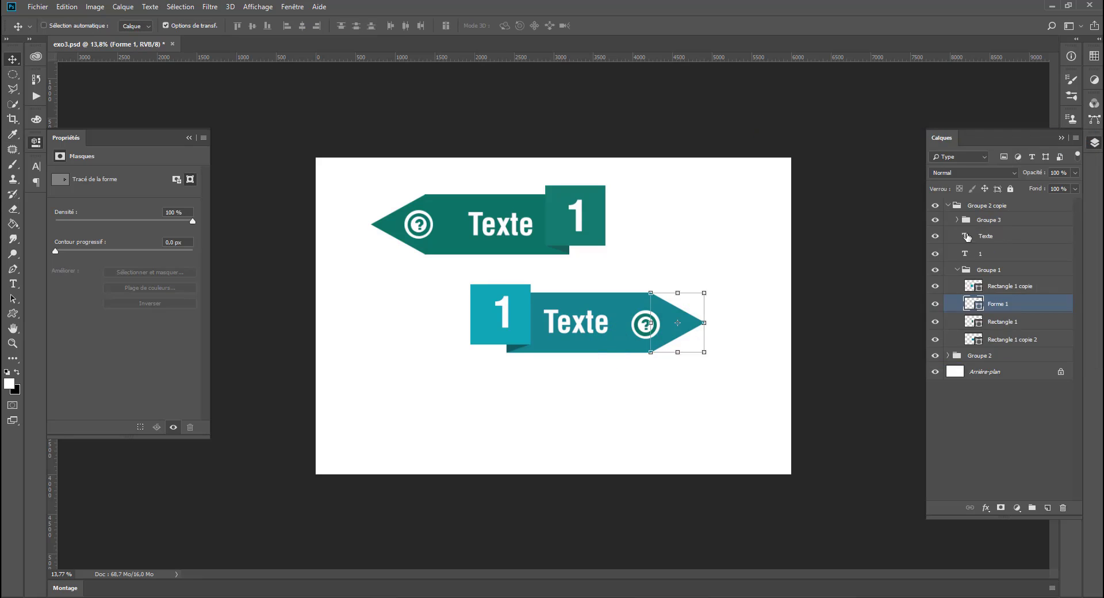
# Step: Recolour the copied icon's ring and question mark with the blue of the banner body
pyautogui.click(957, 220)
pyautogui.click(974, 254)
pyautogui.doubleClick(973, 272)
pyautogui.click(624, 347)
pyautogui.click(1046, 163)
pyautogui.doubleClick(974, 236)
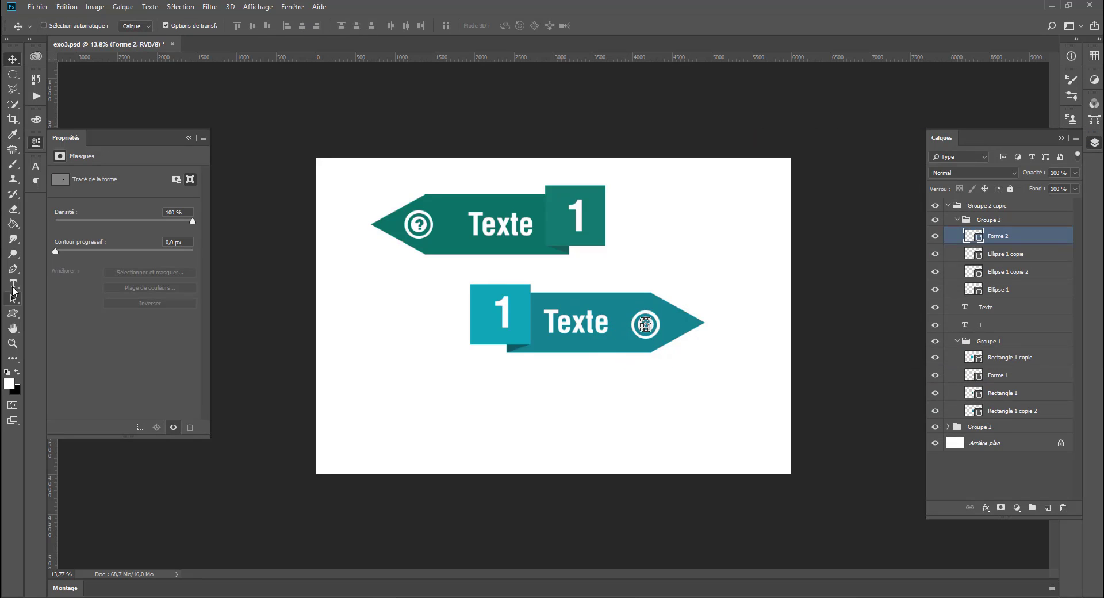
# Step: Draw a curved pen shape just above the background, from the first banner's square to the second banner's arrow end
pyautogui.press('p')
pyautogui.click(948, 205)
pyautogui.click(972, 236)
pyautogui.click(599, 219)
pyautogui.moveTo(690, 232); pyautogui.dragTo(692, 282)
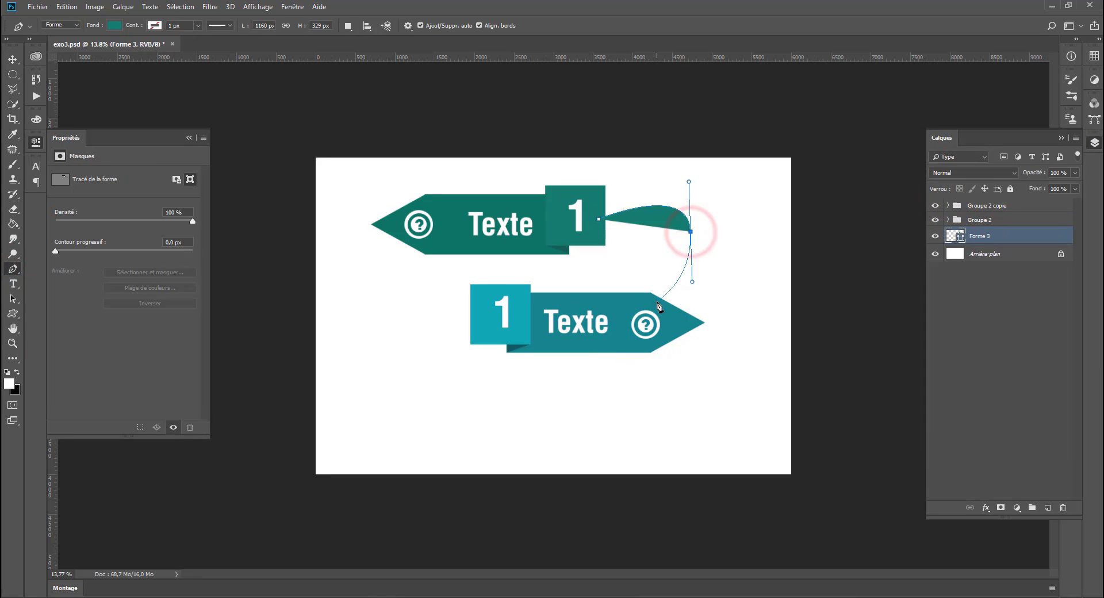
pyautogui.click(657, 302)
# Step: Give the curved shape no fill and a grey dashed stroke of 40.16 px
pyautogui.click(119, 26)
pyautogui.click(50, 47)
pyautogui.click(155, 26)
pyautogui.click(196, 25)
pyautogui.click(227, 26)
pyautogui.moveTo(199, 38)
pyautogui.mouseDown()
pyautogui.moveTo(213, 39)
pyautogui.moveTo(191, 39)
pyautogui.mouseUp()
pyautogui.click(198, 64)
pyautogui.click(197, 26)
# Step: Adjust the connector's middle anchor handles to round out its curve, then finish editing the path
pyautogui.moveTo(689, 282)
pyautogui.mouseDown()
pyautogui.moveTo(711, 253)
pyautogui.moveTo(695, 267)
pyautogui.mouseUp()
pyautogui.keyDown('ctrl'); pyautogui.click(681, 265); pyautogui.keyUp('ctrl')
pyautogui.moveTo(690, 180); pyautogui.dragTo(691, 166)
pyautogui.moveTo(691, 232); pyautogui.dragTo(723, 284)
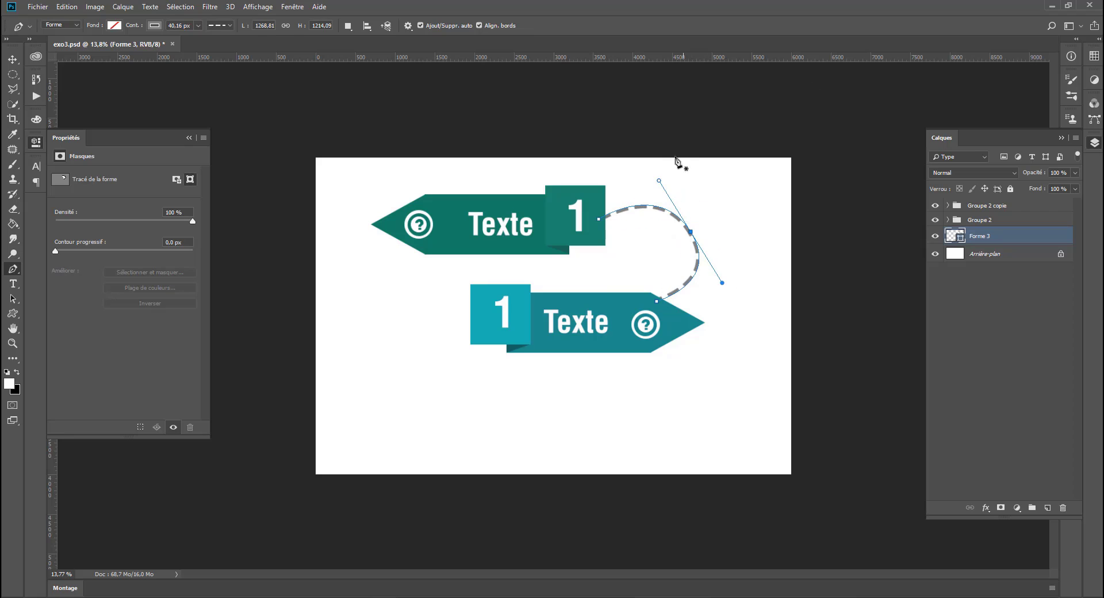
pyautogui.click(11, 71)
pyautogui.click(12, 60)
pyautogui.click(11, 270)
pyautogui.press('Return')
# Step: Change the number on the second banner to 2
pyautogui.click(11, 280)
pyautogui.moveTo(512, 320); pyautogui.dragTo(420, 326)
pyautogui.write('2')
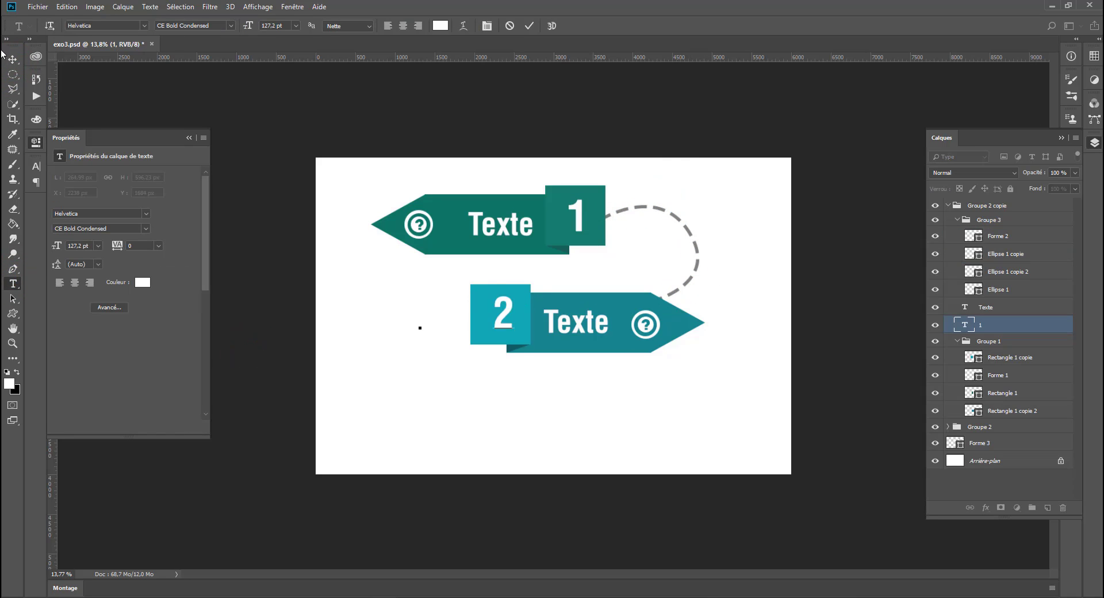
pyautogui.click(12, 73)
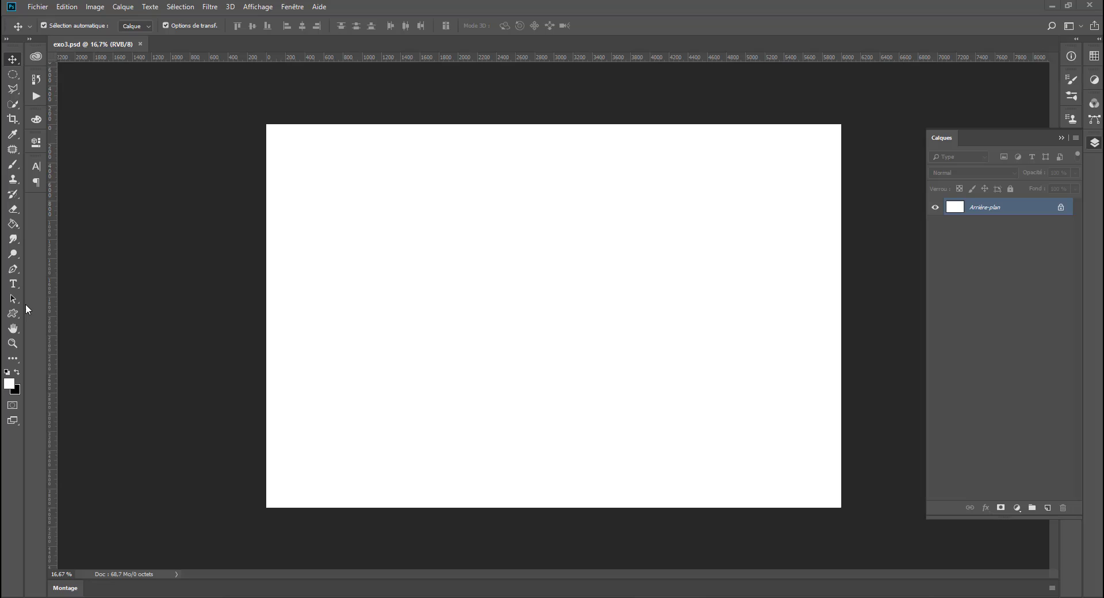
# Step: Draw a teal (#157c6f) 756 × 756 px square in the upper middle of the blank canvas
pyautogui.click(12, 315)
pyautogui.rightClick(11, 315)
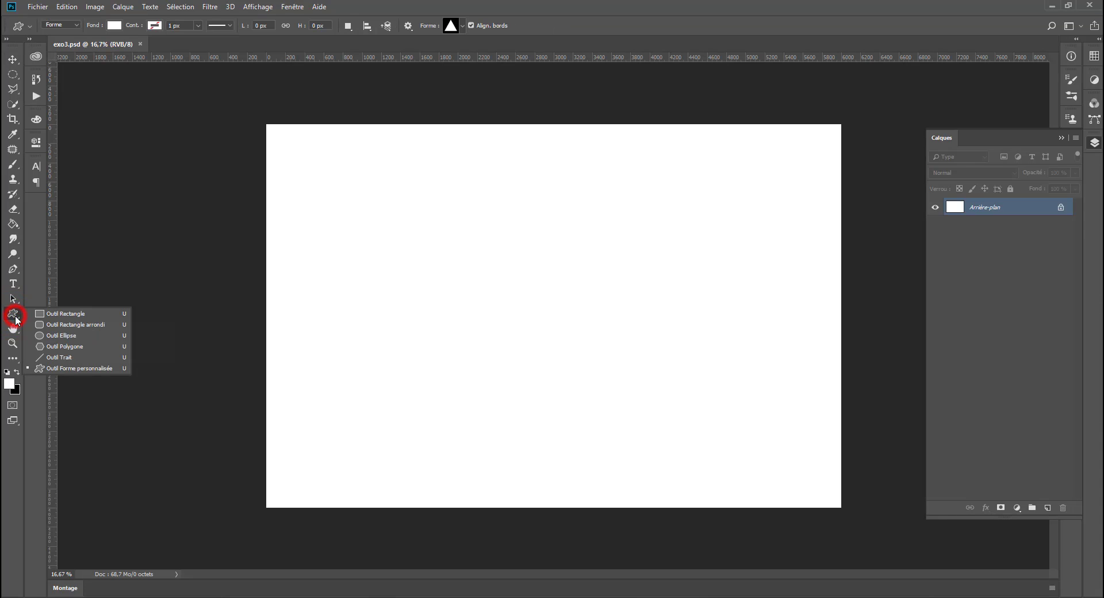
pyautogui.click(58, 313)
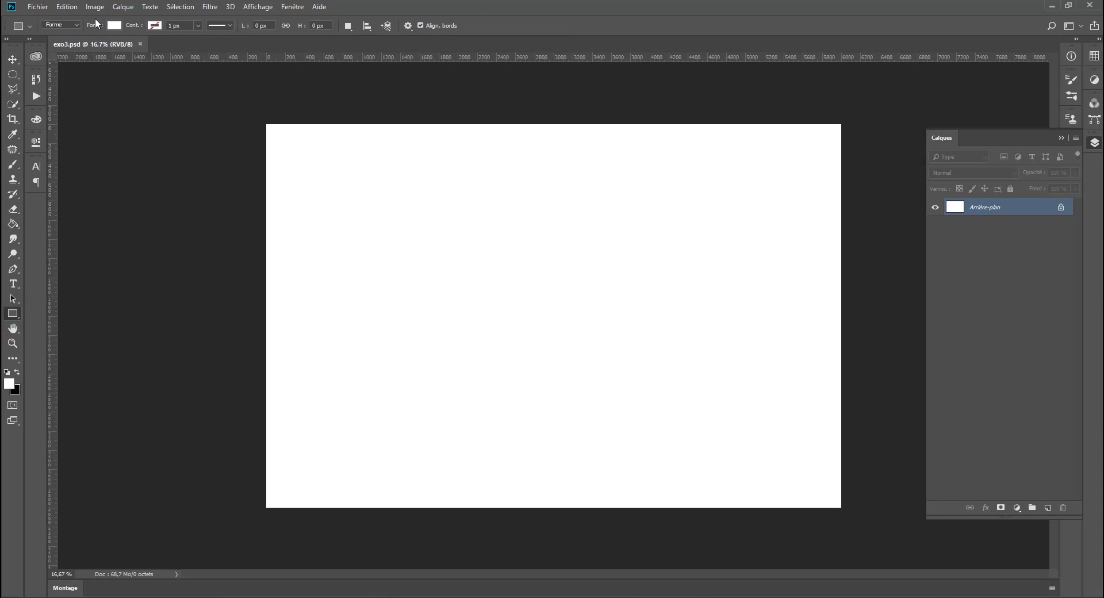
pyautogui.click(113, 25)
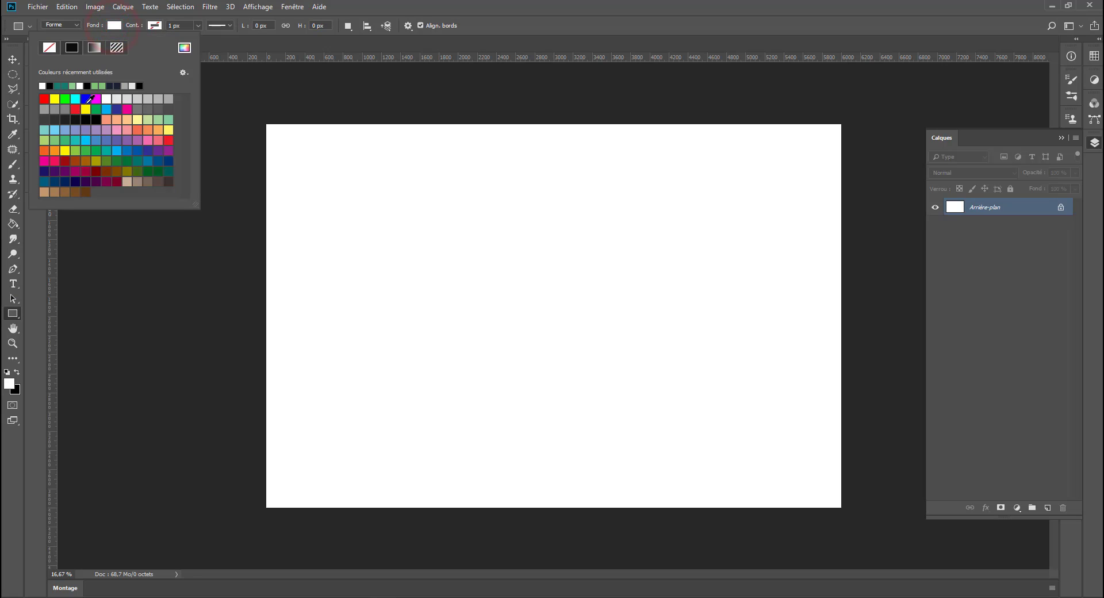
pyautogui.click(64, 86)
pyautogui.moveTo(511, 181); pyautogui.dragTo(659, 254)
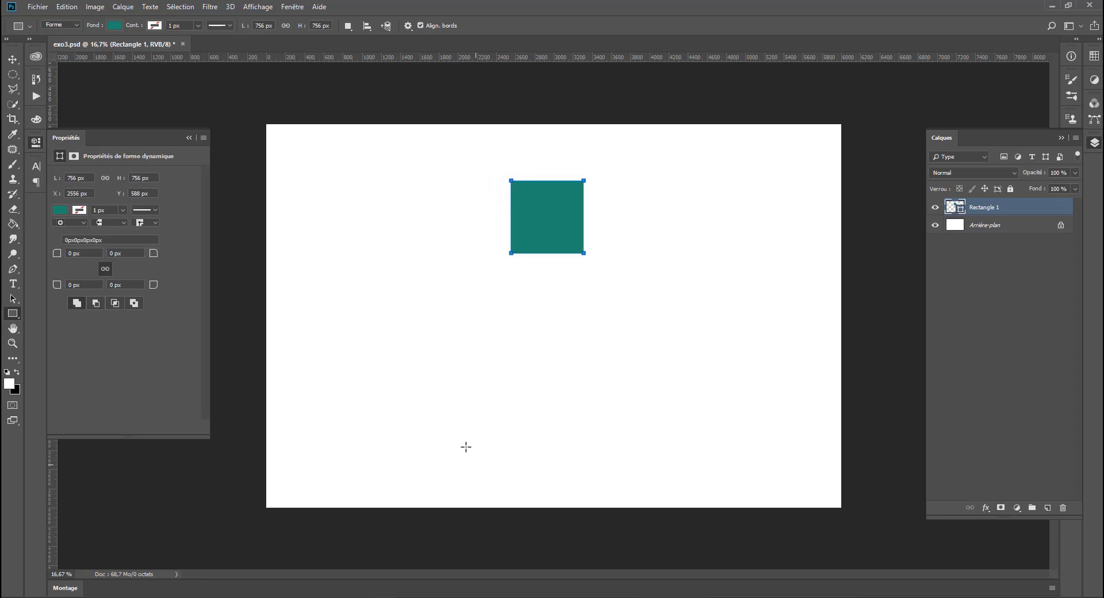
# Step: Move the square to about X 2898 px, Y 355 px and duplicate its layer
pyautogui.click(12, 59)
pyautogui.moveTo(562, 236); pyautogui.dragTo(605, 200)
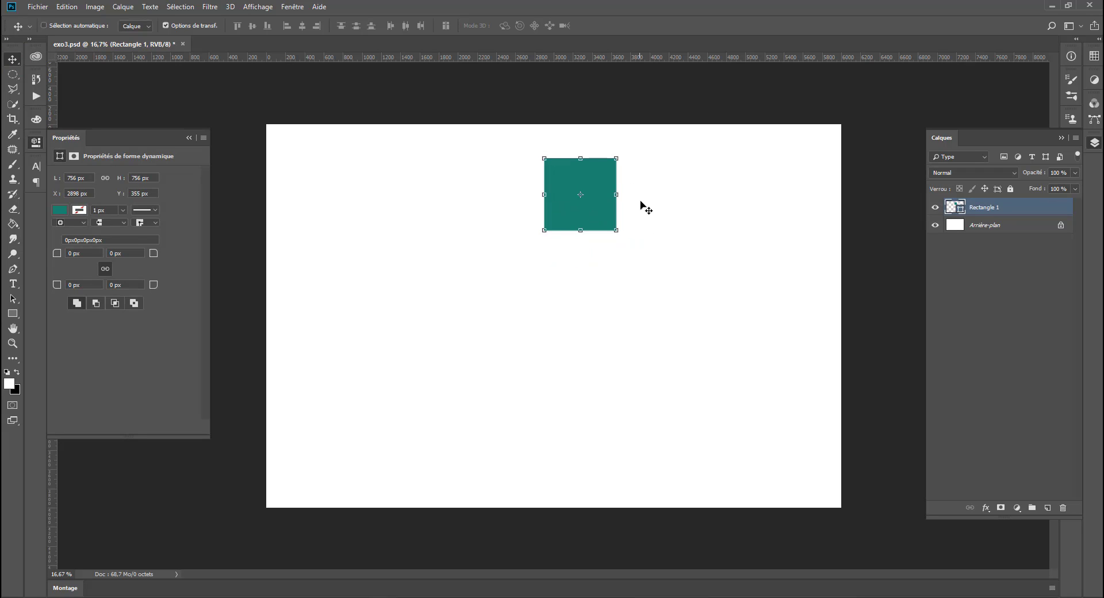
pyautogui.hotkey('ctrl', 'j')
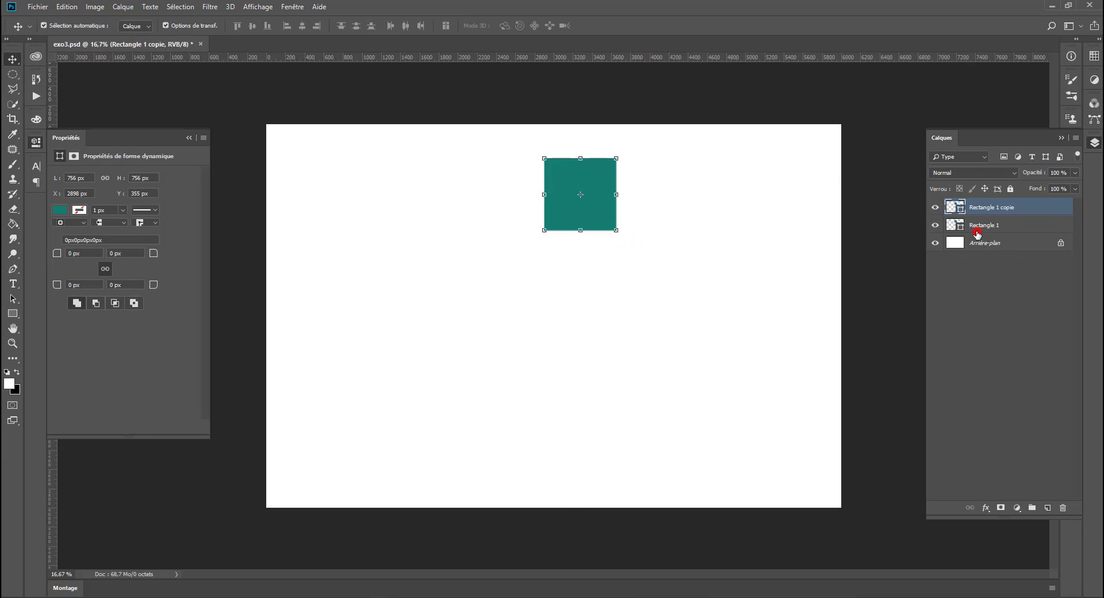
# Step: Narrow the lower square, Rectangle 1, to about 39.7% width and skew it vertically about 19.8° to form a fold
pyautogui.click(978, 232)
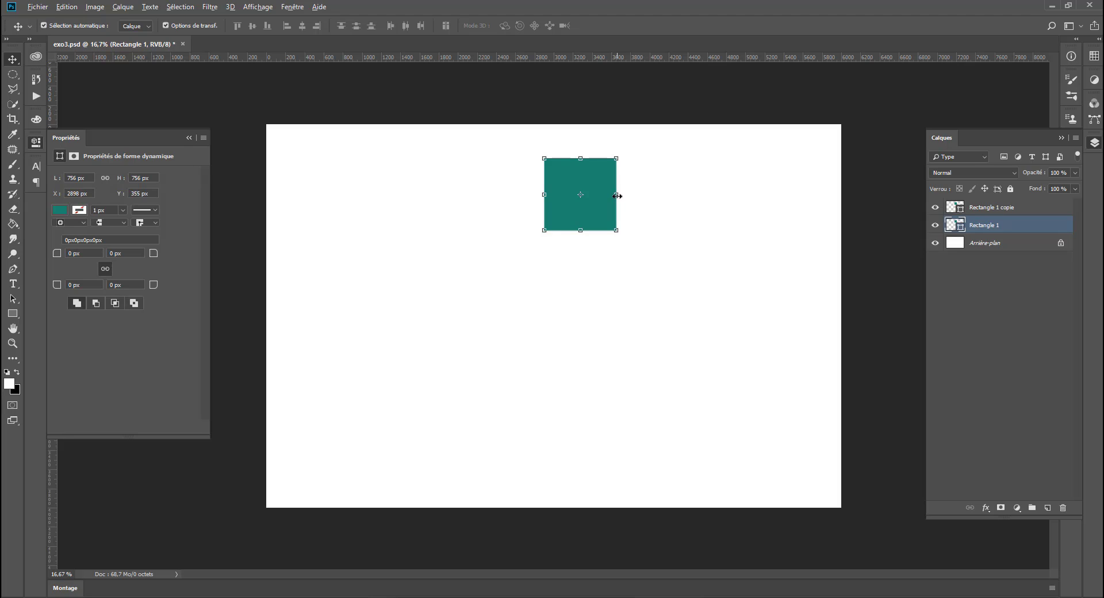
pyautogui.press('ctrl')
pyautogui.moveTo(616, 195); pyautogui.dragTo(577, 207)
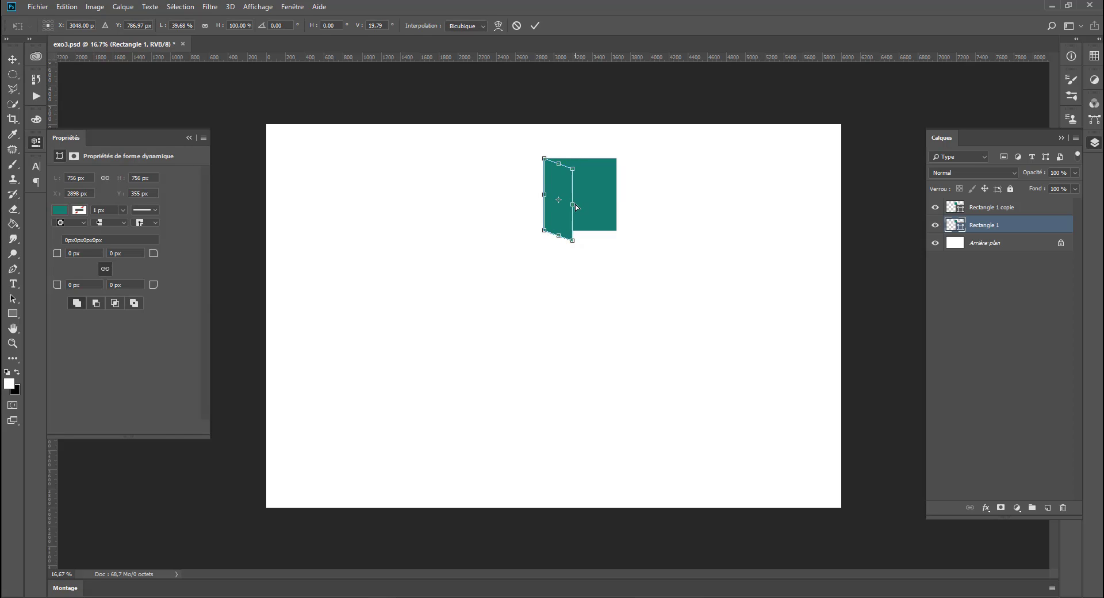
pyautogui.press('Return')
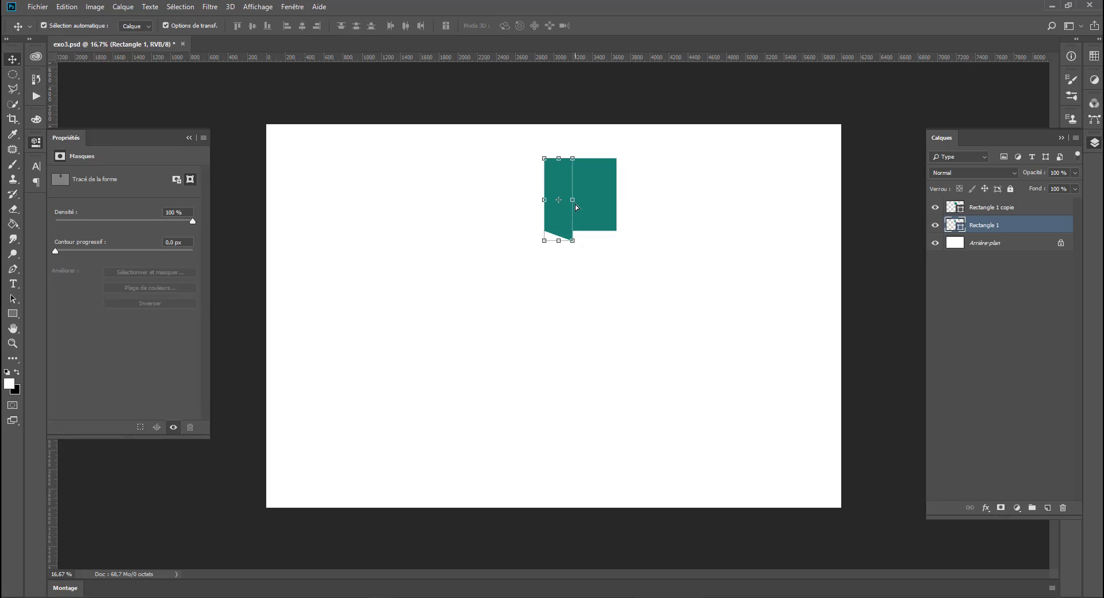
# Step: Set the skewed fold's fill to a darker teal, #155f55
pyautogui.doubleClick(951, 227)
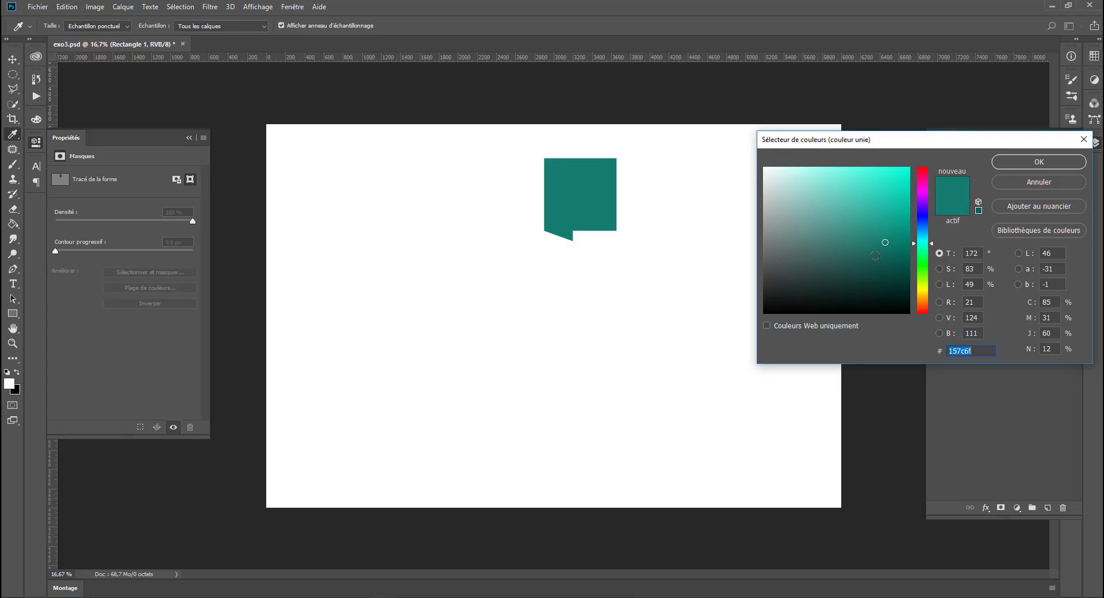
pyautogui.moveTo(876, 256); pyautogui.dragTo(878, 260)
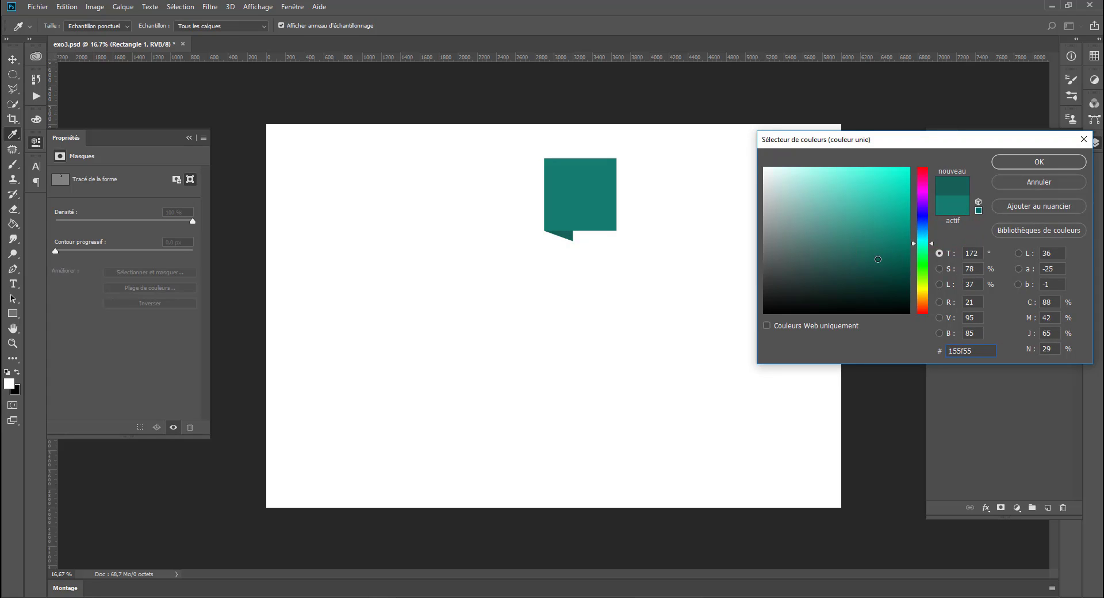
pyautogui.click(1056, 162)
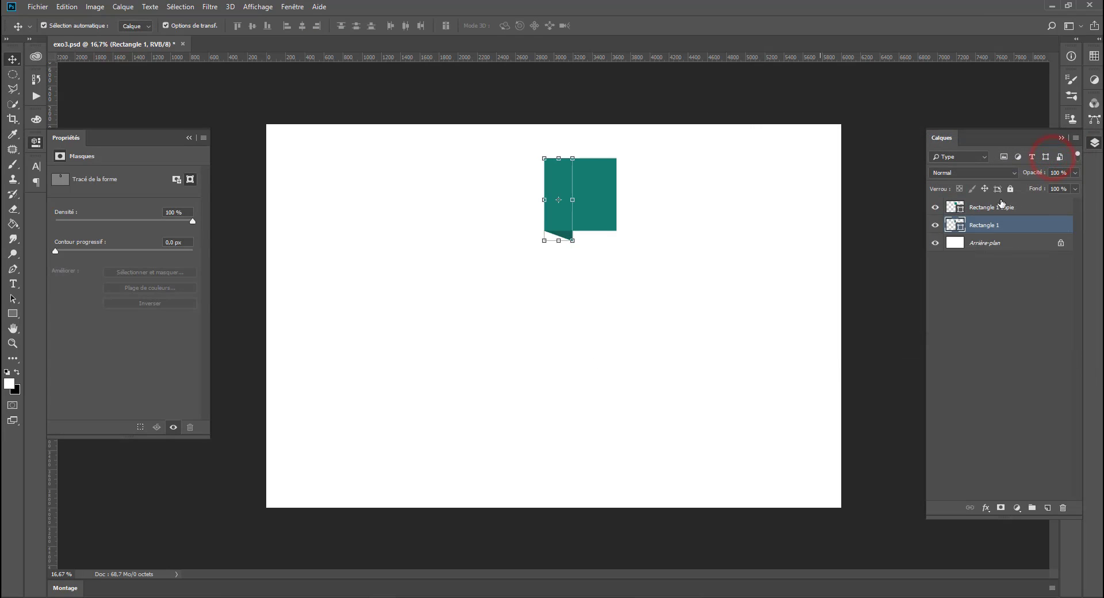
# Step: Duplicate the front square and place the copy against the fold's outer edge, with its layer beneath Rectangle 1
pyautogui.click(968, 206)
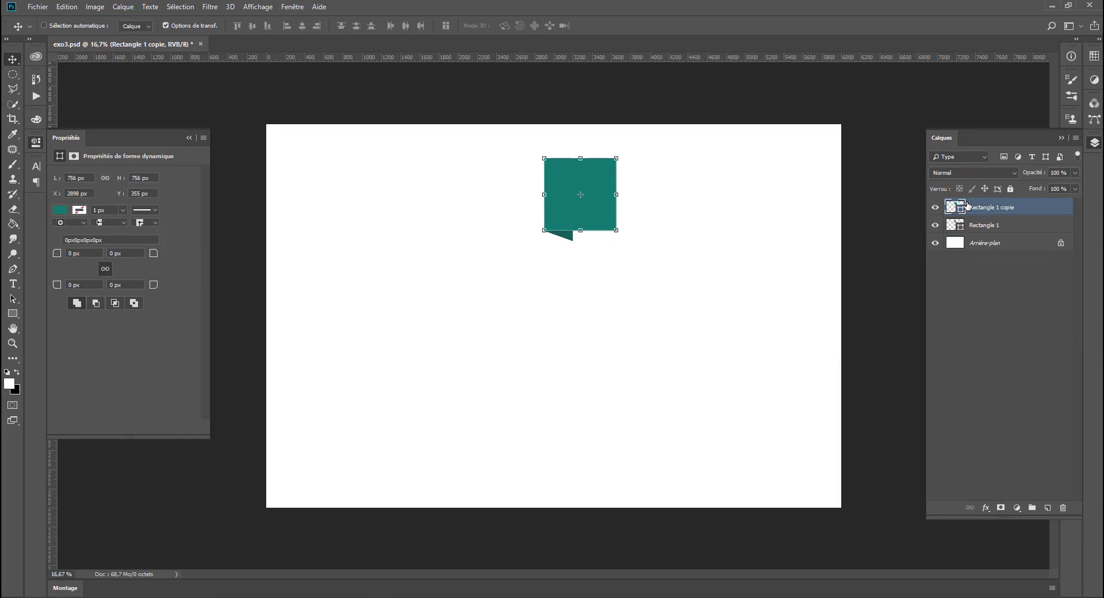
pyautogui.hotkey('ctrl', 'j')
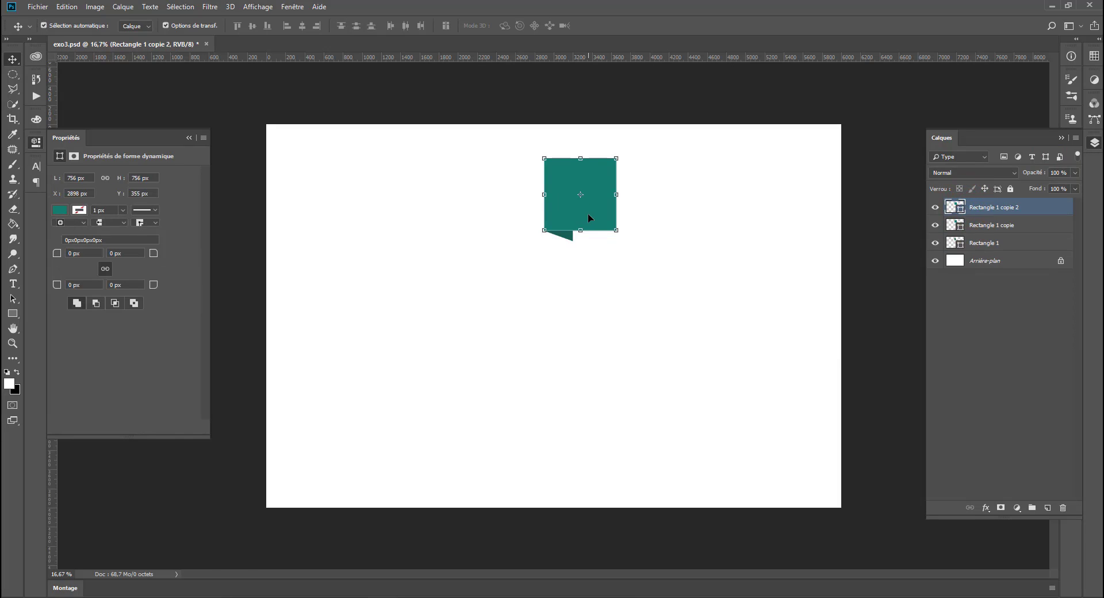
pyautogui.moveTo(588, 215); pyautogui.dragTo(544, 223)
pyautogui.moveTo(954, 212); pyautogui.dragTo(955, 253)
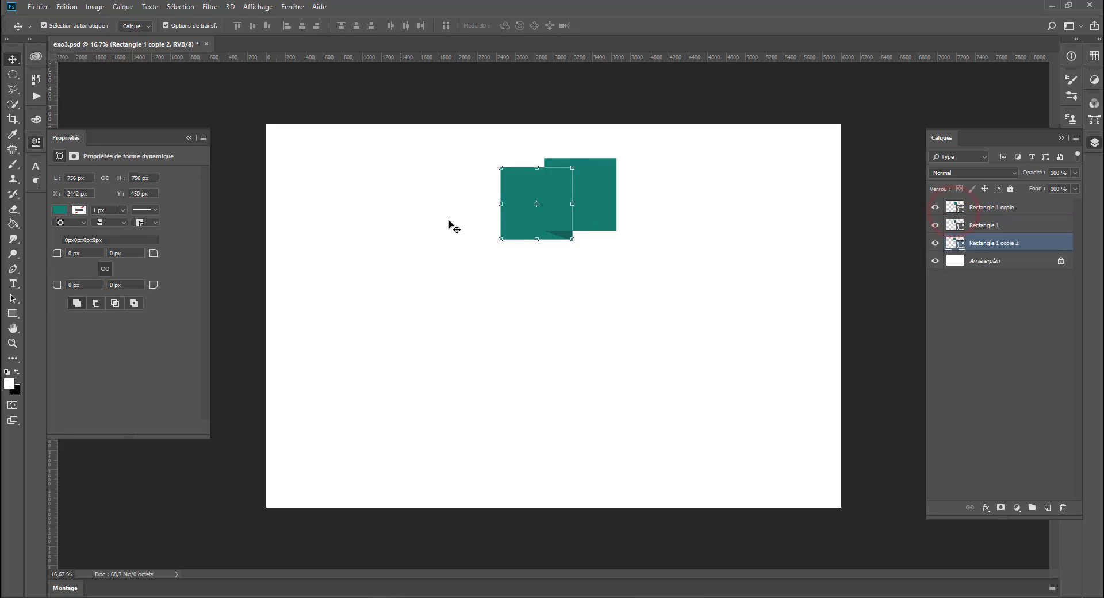
# Step: Stretch the rear square leftward into a rectangle about 1824 px wide
pyautogui.moveTo(501, 204); pyautogui.dragTo(398, 205)
pyautogui.press('Return')
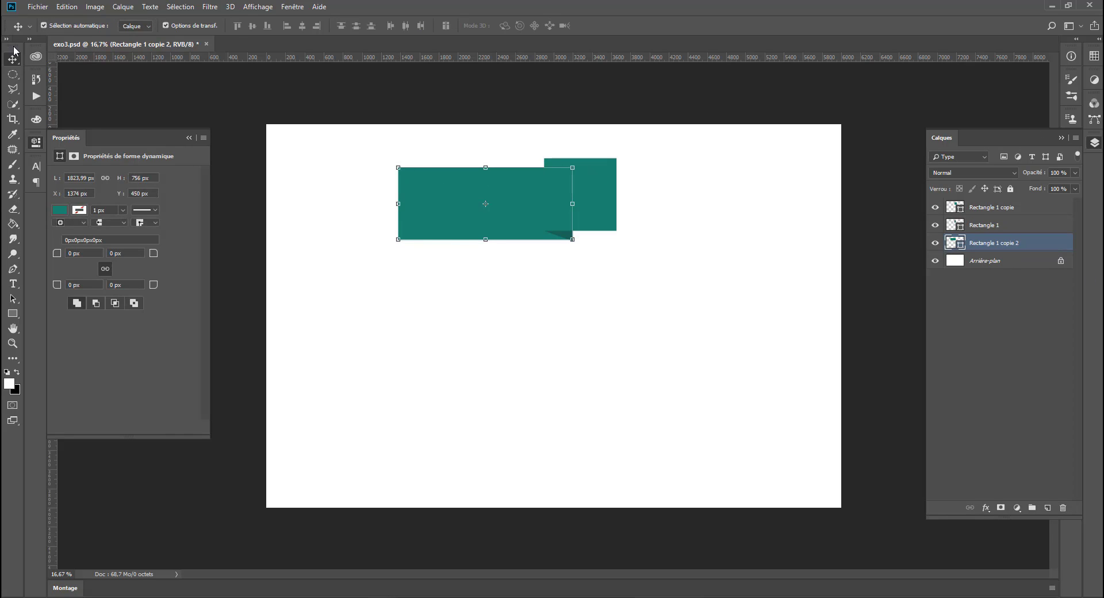
pyautogui.click(12, 75)
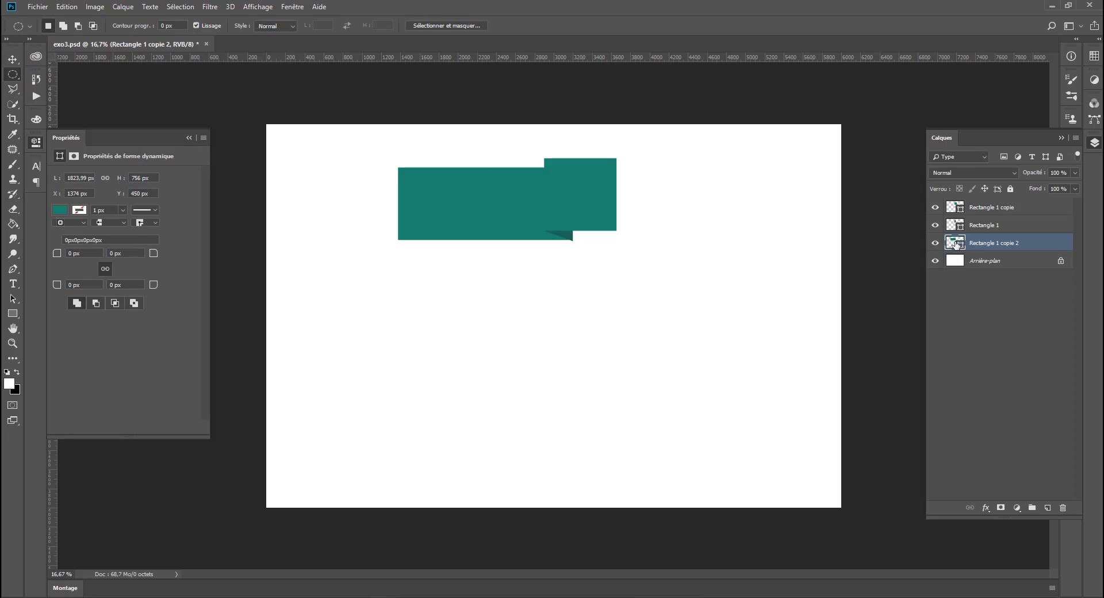
# Step: Set the rear rectangle's fill to a slightly darker teal than the front square, #0e7467
pyautogui.doubleClick(956, 245)
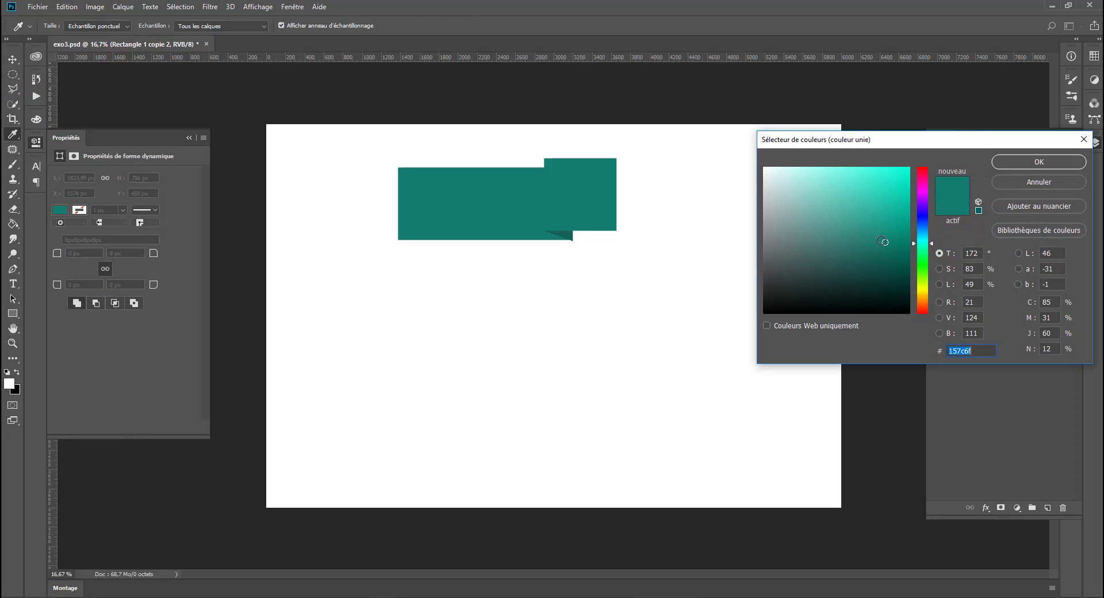
pyautogui.click(890, 249)
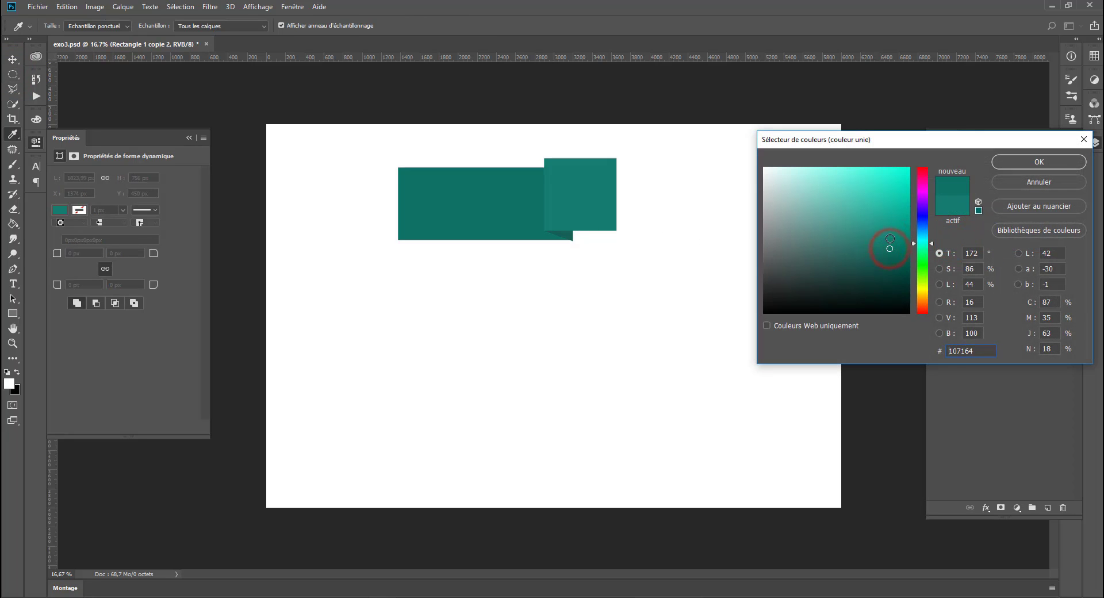
pyautogui.click(889, 238)
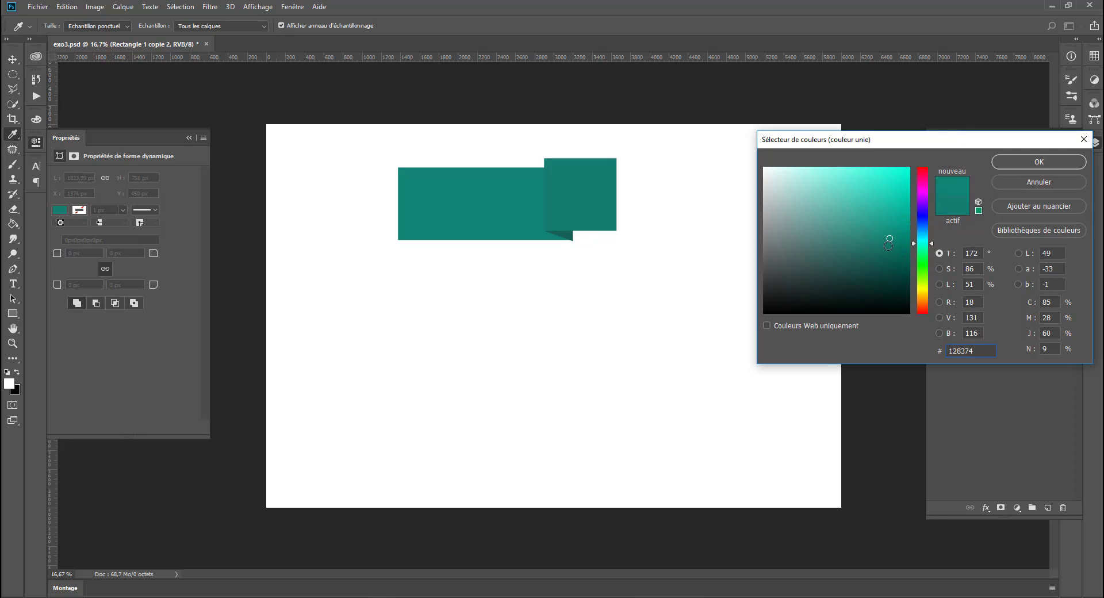
pyautogui.click(893, 248)
pyautogui.click(1041, 161)
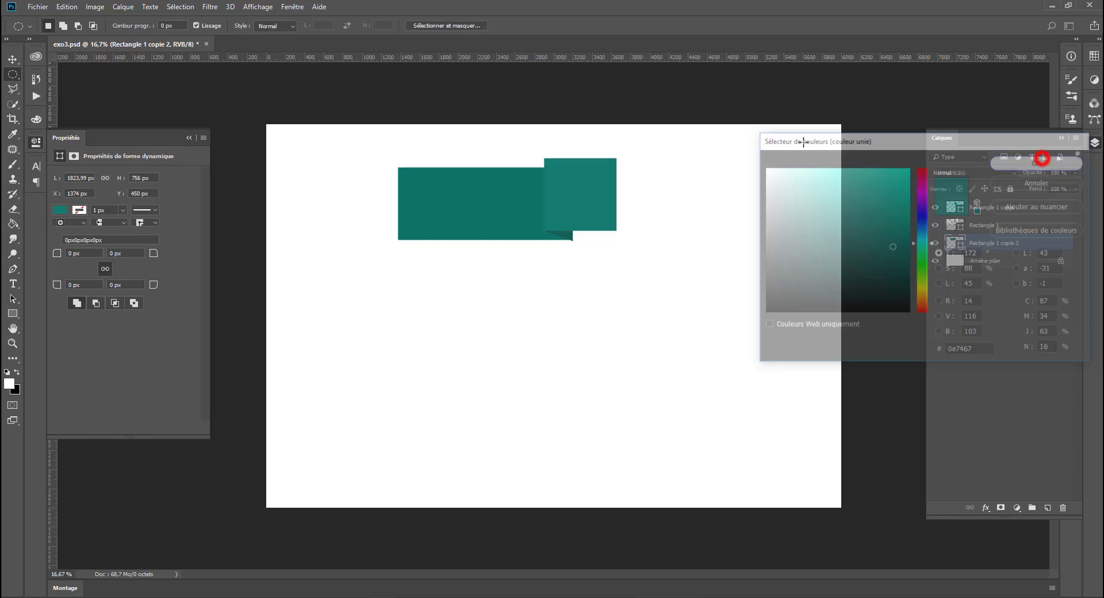
# Step: Nudge the rear rectangle down a few pixels to line its lower edge up with the fold's lowest point
pyautogui.click(12, 59)
pyautogui.scroll(6, 581, 230)
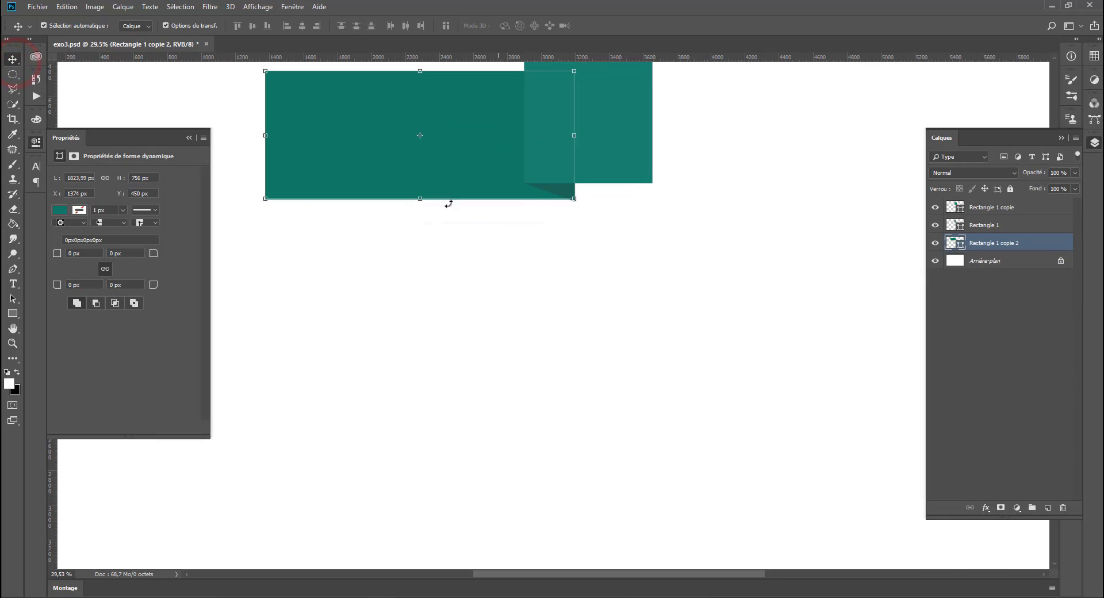
pyautogui.press('Down')
pyautogui.press('Down')
pyautogui.press('Down')
pyautogui.press('Down')
pyautogui.press('Down')
pyautogui.press('Down')
pyautogui.press('Down')
pyautogui.press('Down')
pyautogui.press('Down')
pyautogui.press('Down')
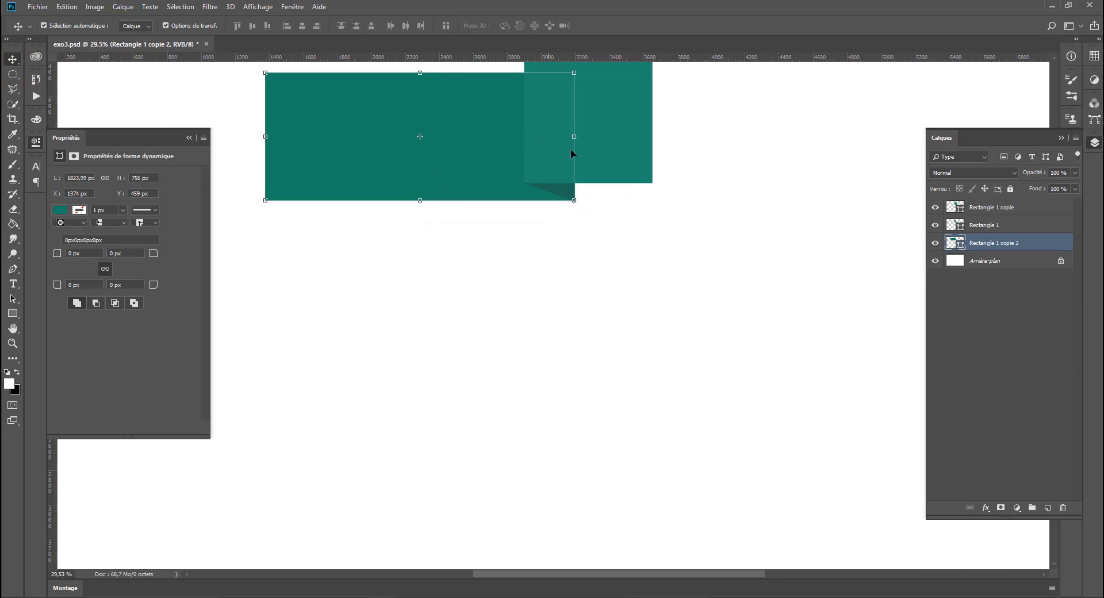
pyautogui.press('Up')
pyautogui.press('Up')
# Step: Align the bottom edges of Rectangle 1 and Rectangle 1 copie 2
pyautogui.click(1012, 224)
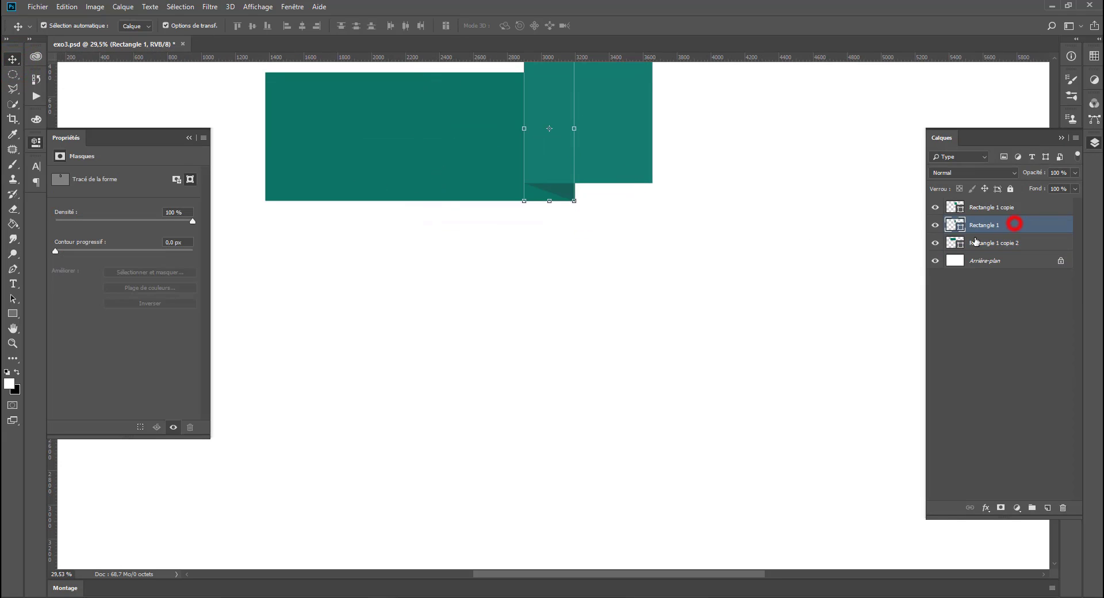
pyautogui.keyDown('shift'); pyautogui.click(973, 240); pyautogui.keyUp('shift')
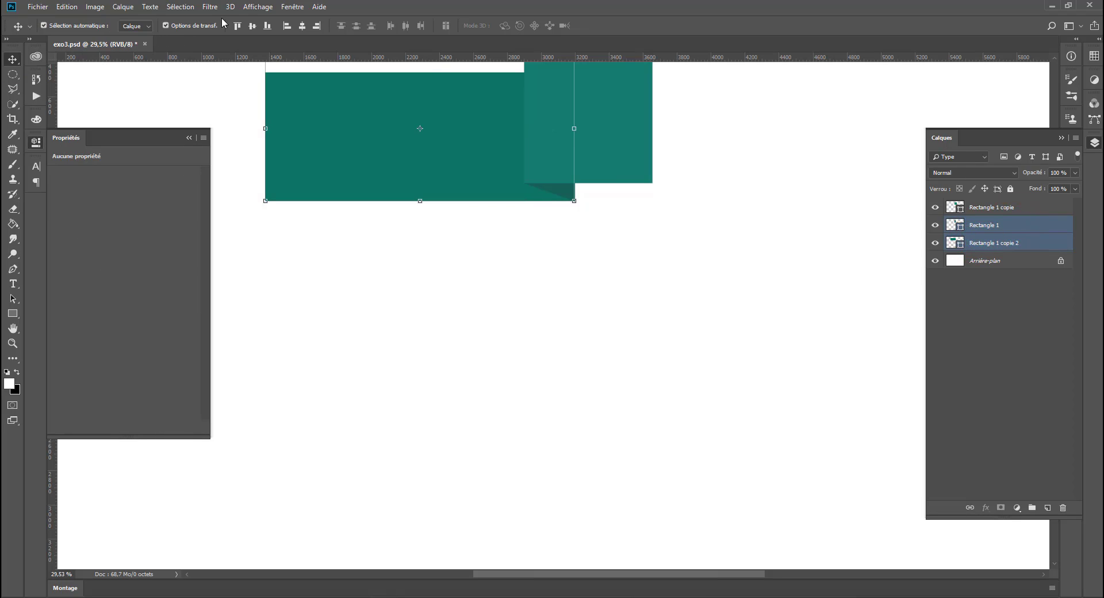
pyautogui.click(266, 26)
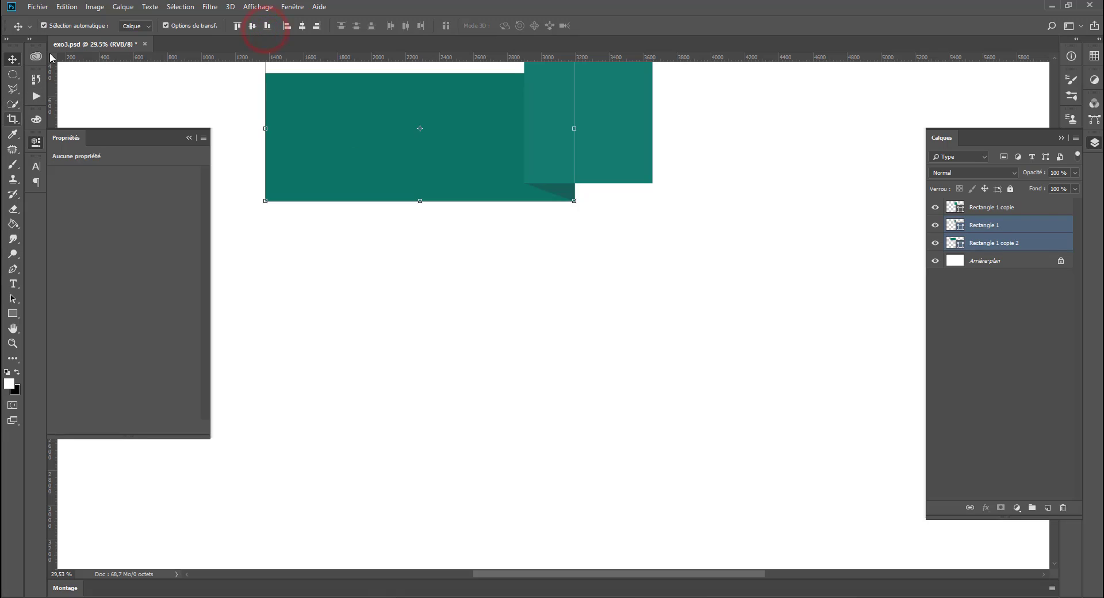
# Step: Draw a solid triangle custom shape about 1036 × 894 px in the empty area below the banner
pyautogui.click(12, 73)
pyautogui.scroll(-3, 368, 269)
pyautogui.scroll(-3, 395, 252)
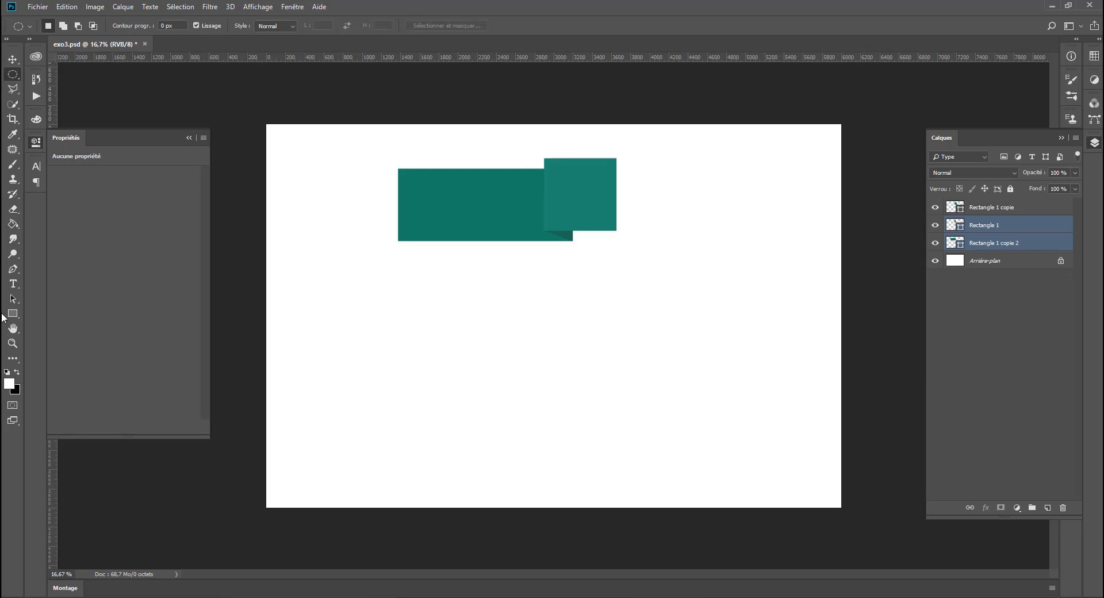
pyautogui.click(13, 314)
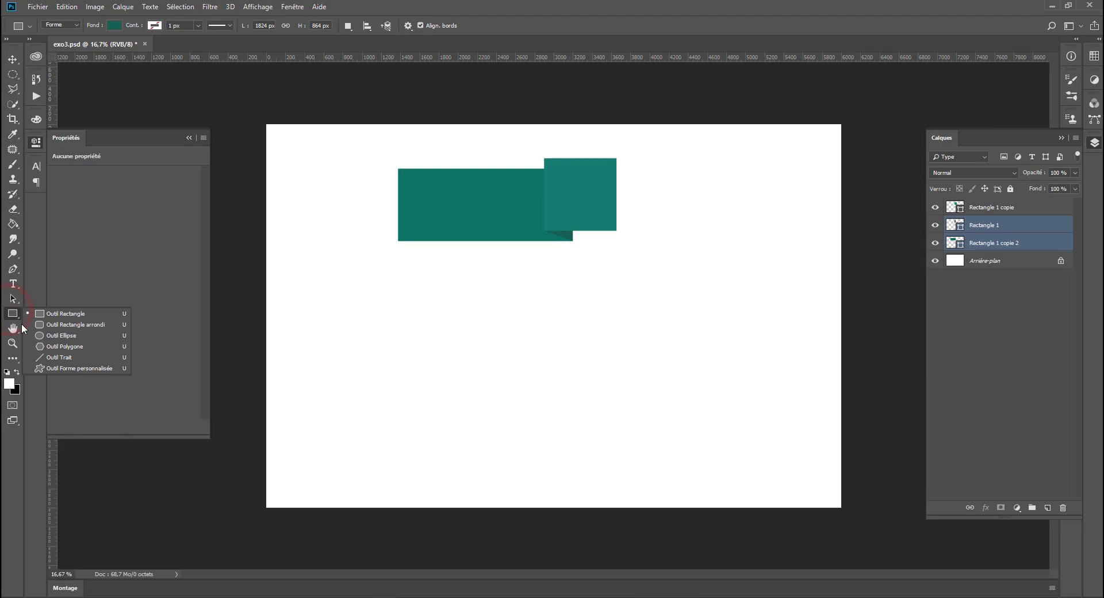
pyautogui.click(79, 368)
pyautogui.rightClick(527, 338)
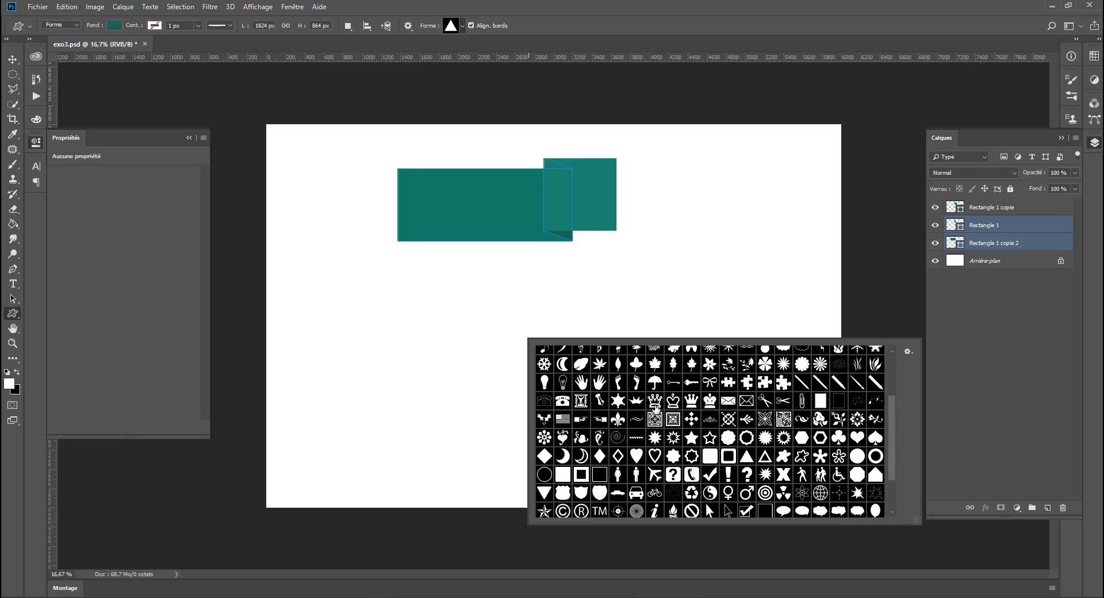
pyautogui.scroll(-3, 619, 386)
pyautogui.scroll(7, 705, 446)
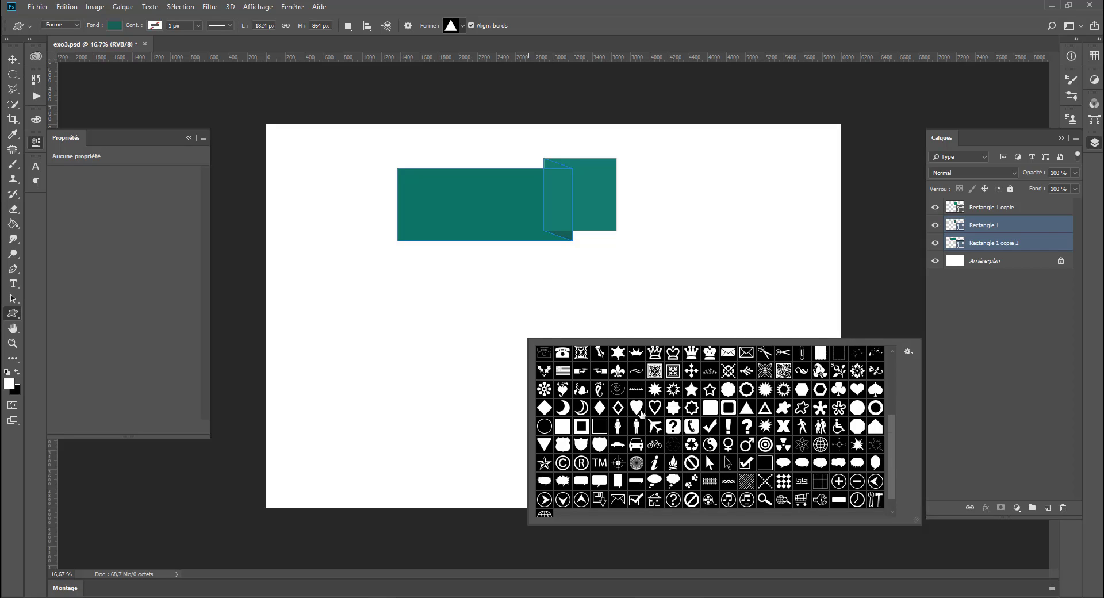
pyautogui.scroll(1, 639, 412)
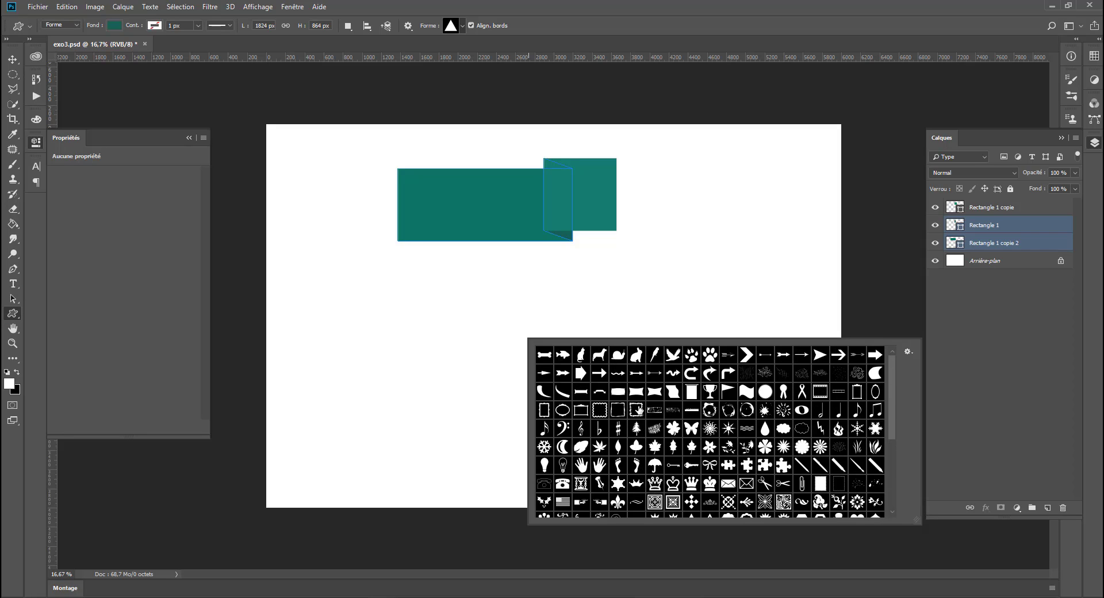
pyautogui.scroll(-4, 617, 392)
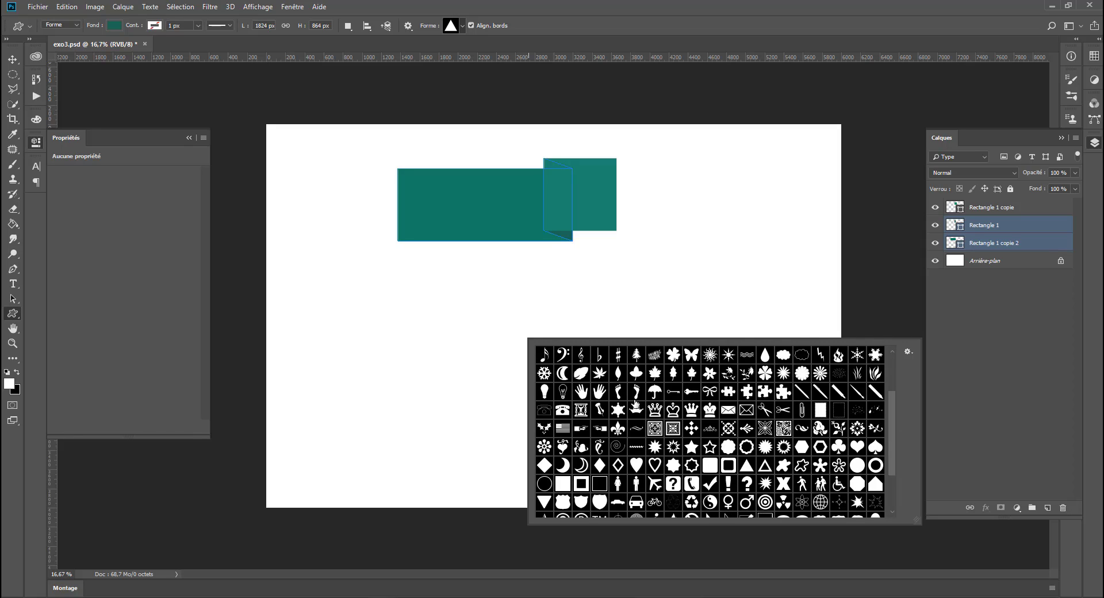
pyautogui.click(746, 468)
pyautogui.moveTo(329, 251); pyautogui.dragTo(499, 337)
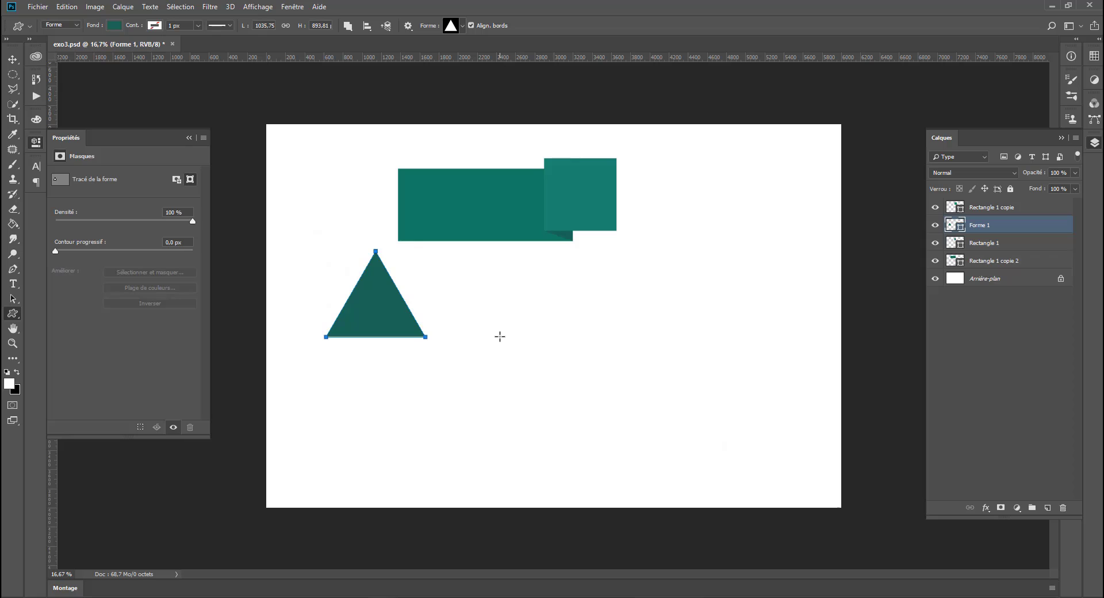
# Step: Rotate the triangle -90° so it points left and place its base against the rear rectangle's outer end
pyautogui.click(12, 60)
pyautogui.moveTo(321, 250); pyautogui.dragTo(294, 313)
pyautogui.hotkey('ctrl', 'z')
pyautogui.moveTo(317, 244); pyautogui.dragTo(310, 353)
pyautogui.moveTo(415, 316); pyautogui.dragTo(398, 243)
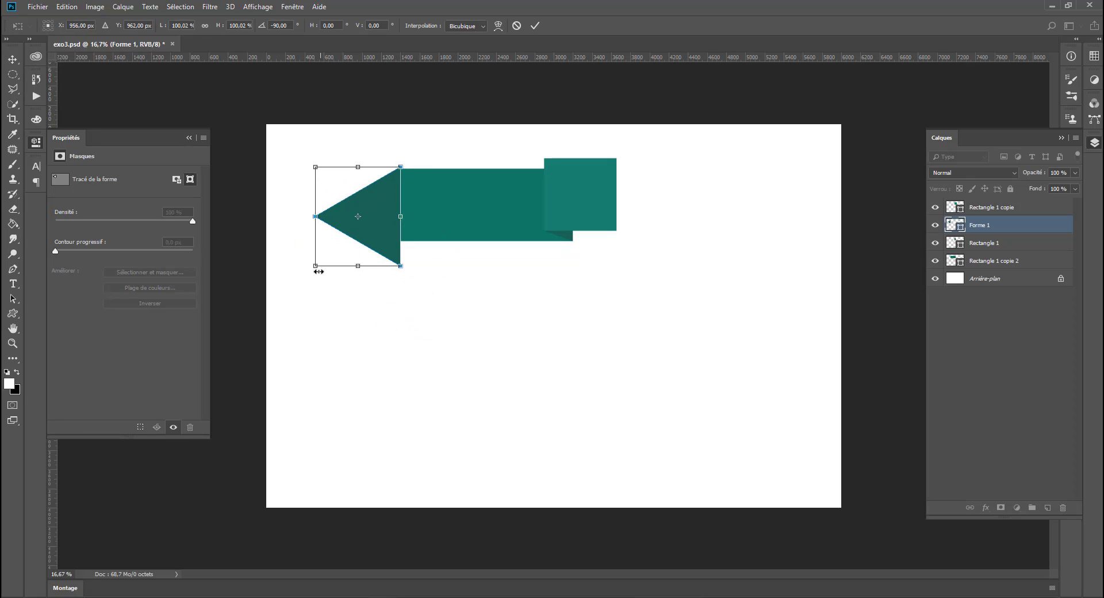
# Step: Scale the triangle to about 73.2% width and 76.5% height so its base matches the rectangle's height
pyautogui.moveTo(316, 267); pyautogui.dragTo(348, 255)
pyautogui.scroll(5, 363, 193)
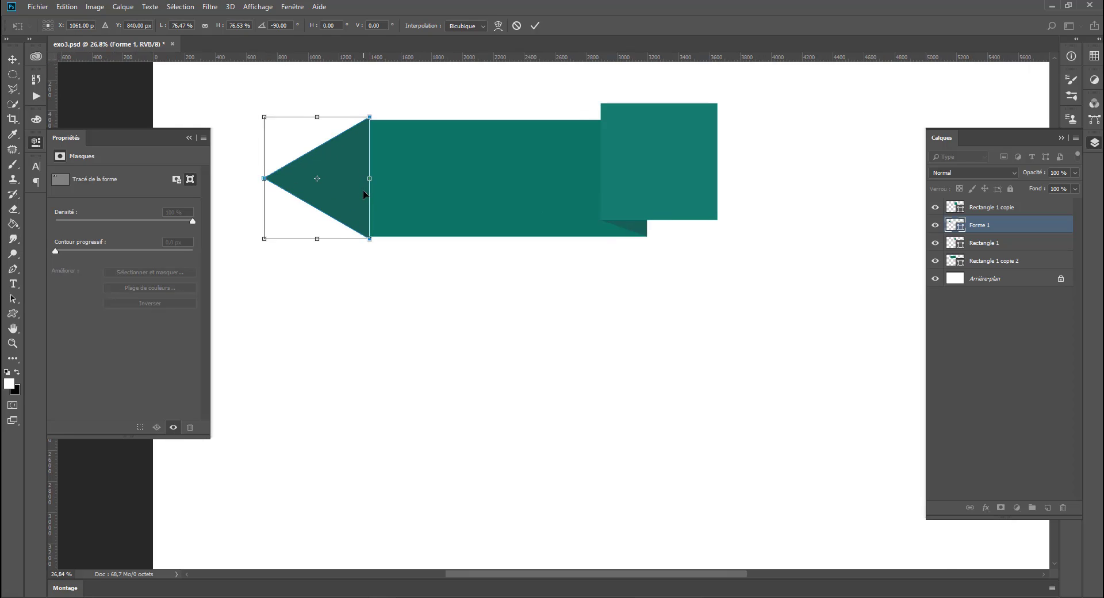
pyautogui.scroll(3, 364, 193)
pyautogui.moveTo(301, 91); pyautogui.dragTo(304, 100)
pyautogui.moveTo(362, 156); pyautogui.dragTo(357, 154)
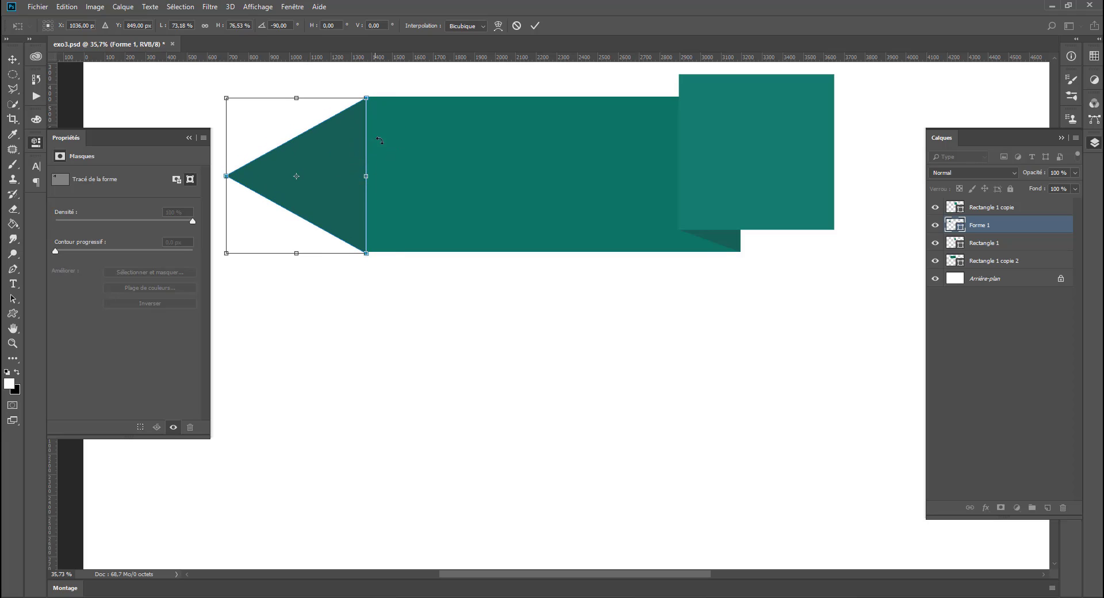
pyautogui.press('Return')
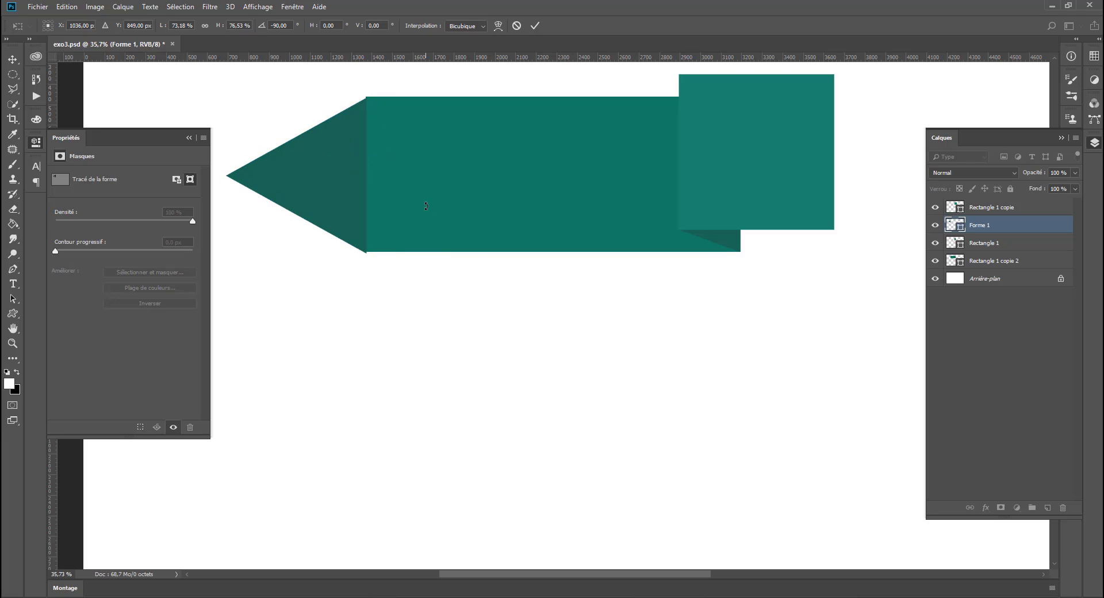
# Step: Nudge the triangle up to Y 843 px to line up with the rectangle's edges, and commit the transformation
pyautogui.press('Up')
pyautogui.press('Up')
pyautogui.press('Up')
pyautogui.press('Up')
pyautogui.press('Up')
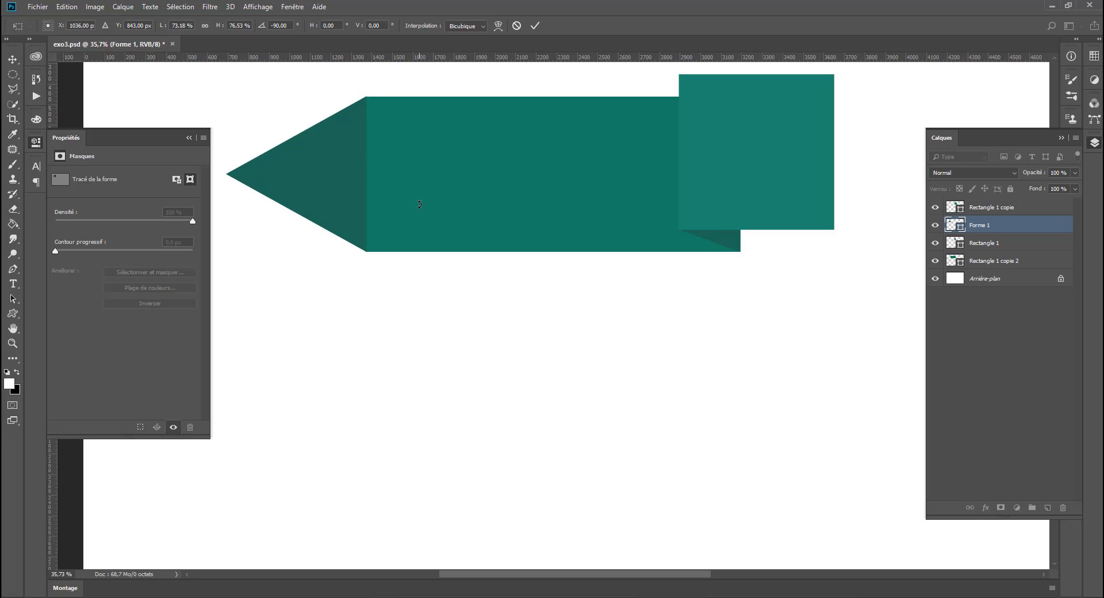
pyautogui.press('Return')
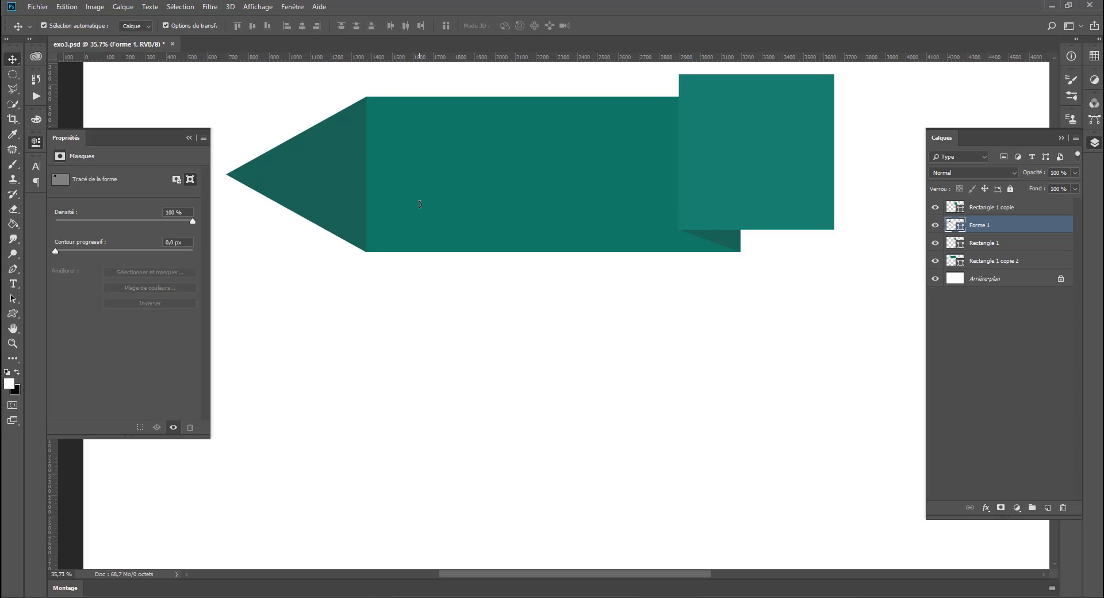
# Step: Match the triangle's fill to the rear rectangle by sampling its teal, #0e7467
pyautogui.doubleClick(953, 226)
pyautogui.click(521, 164)
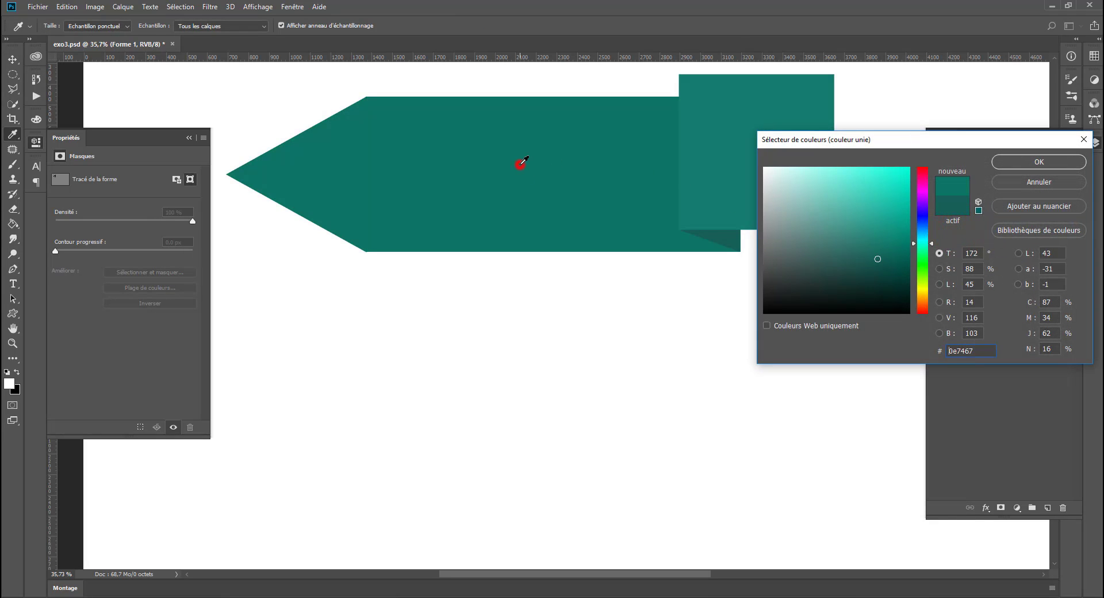
pyautogui.press('Return')
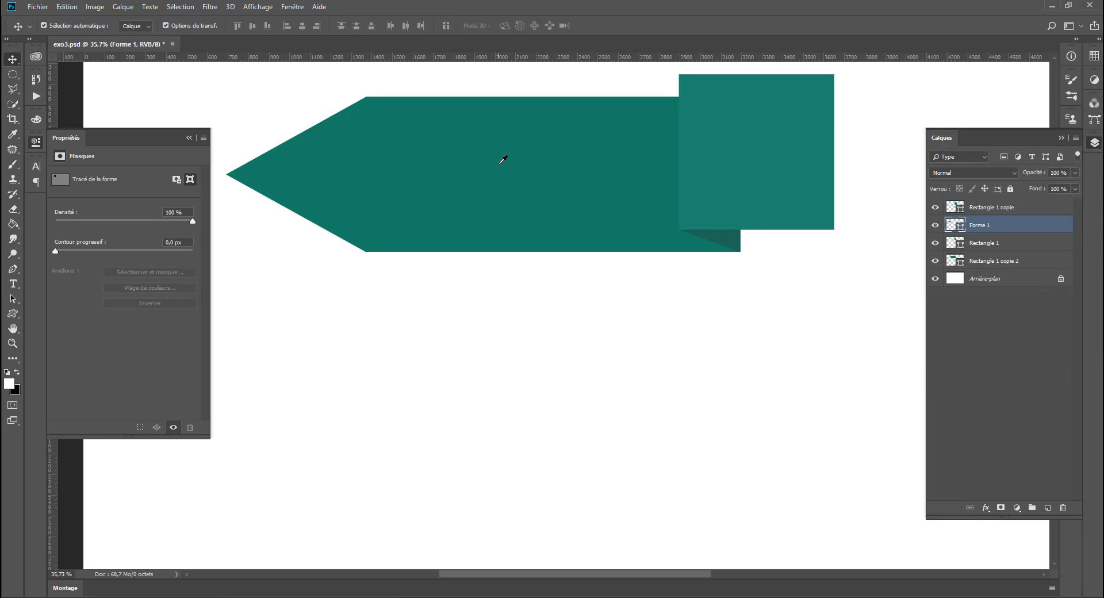
# Step: Group the four banner shape layers, from Rectangle 1 copie through Rectangle 1 copie 2
pyautogui.scroll(-5, 503, 159)
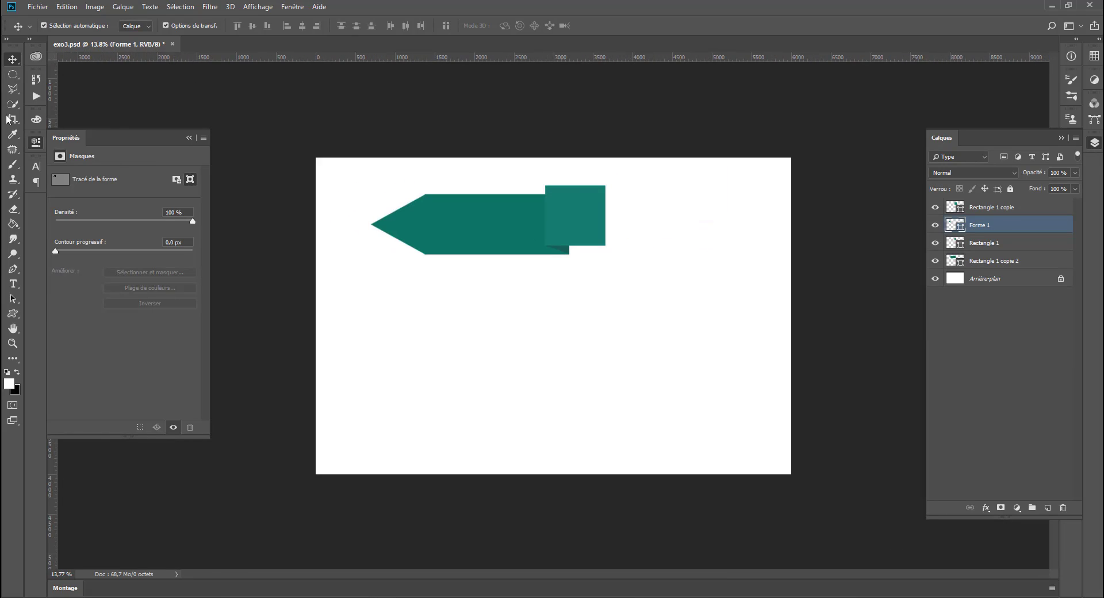
pyautogui.click(12, 282)
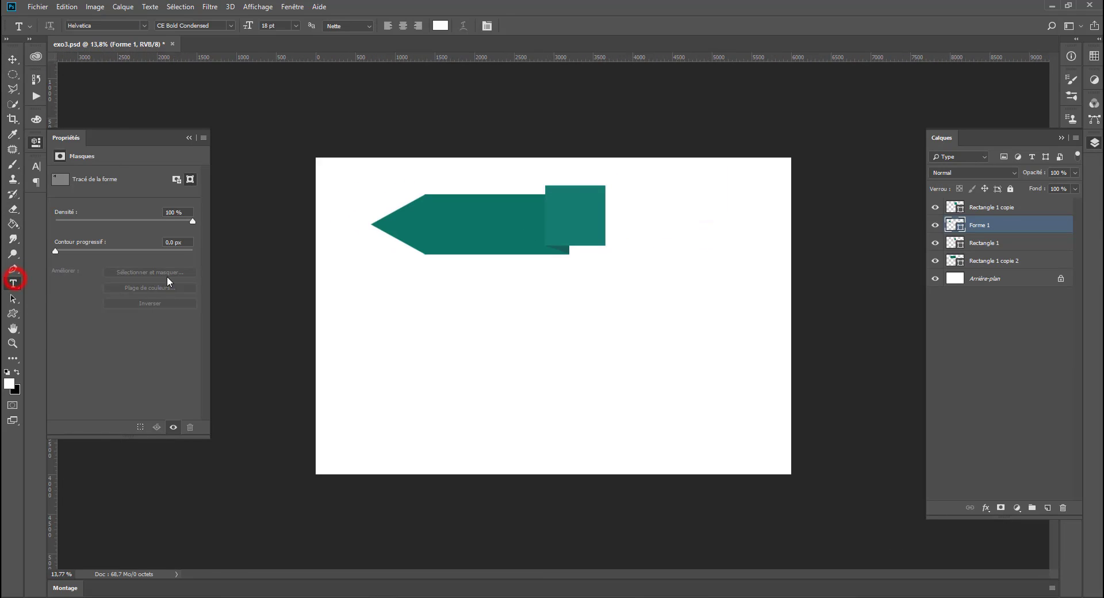
pyautogui.click(992, 210)
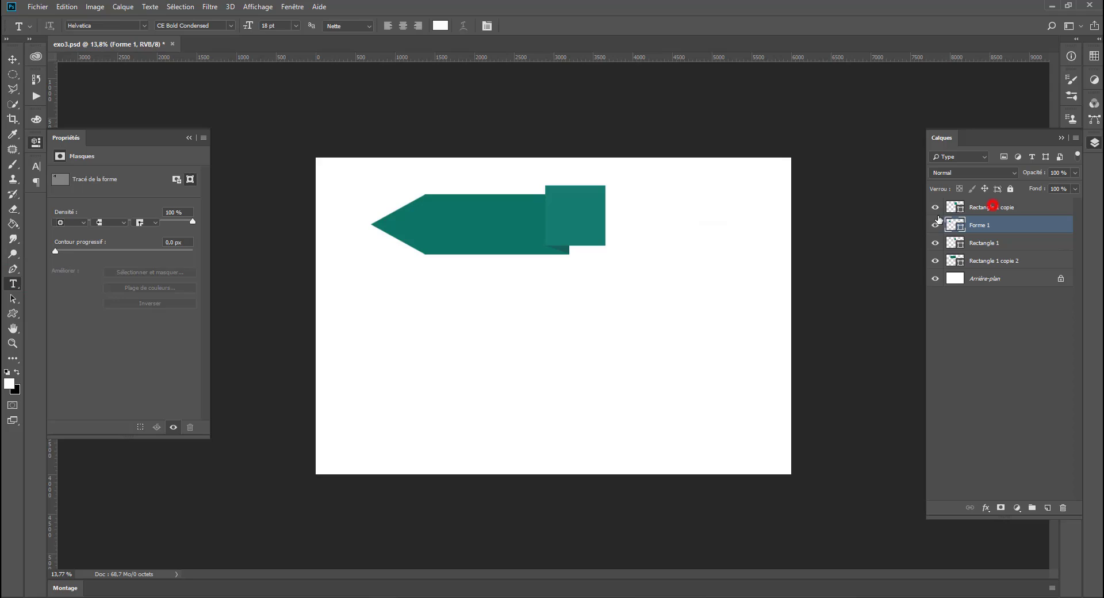
pyautogui.keyDown('shift'); pyautogui.click(996, 265); pyautogui.keyUp('shift')
pyautogui.hotkey('ctrl', 'g')
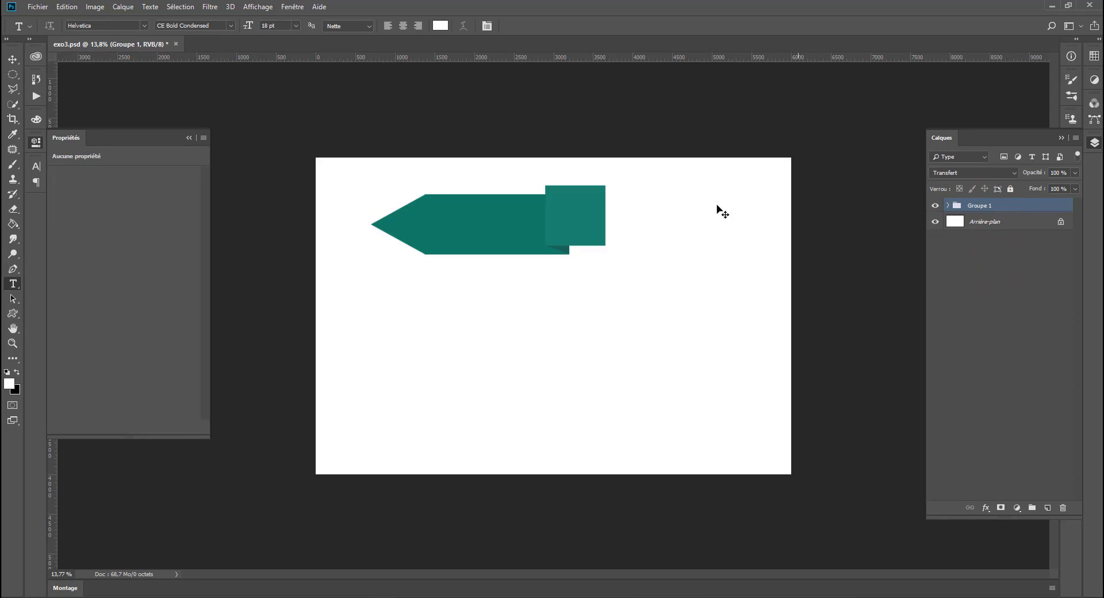
# Step: Add the number 1 as white Helvetica CE Bold Condensed text by the front square, at 93 pt
pyautogui.click(572, 214)
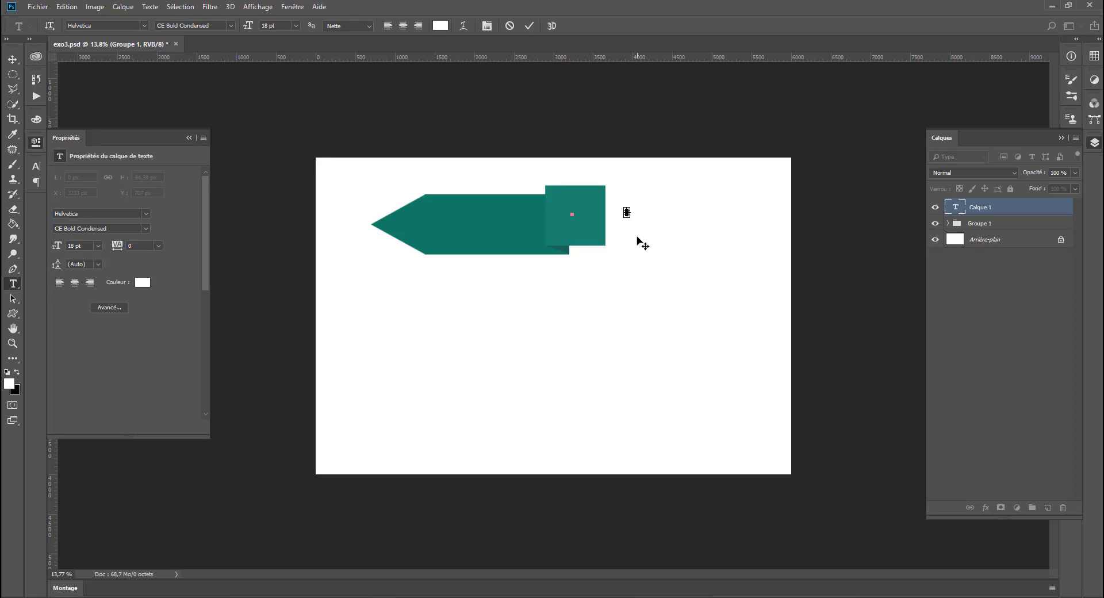
pyautogui.click(35, 167)
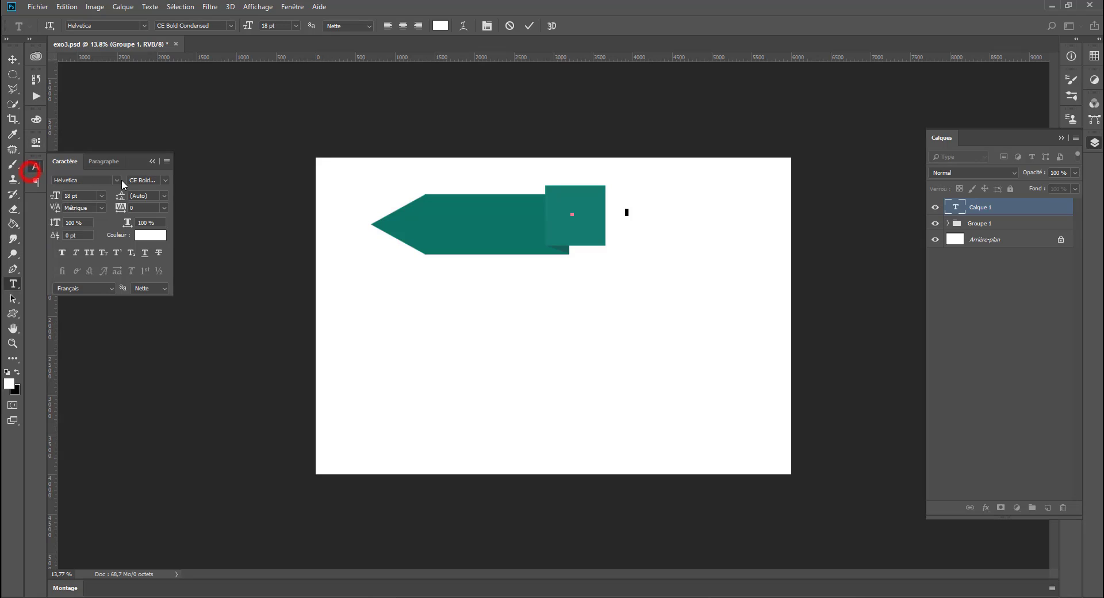
pyautogui.moveTo(55, 197); pyautogui.dragTo(98, 196)
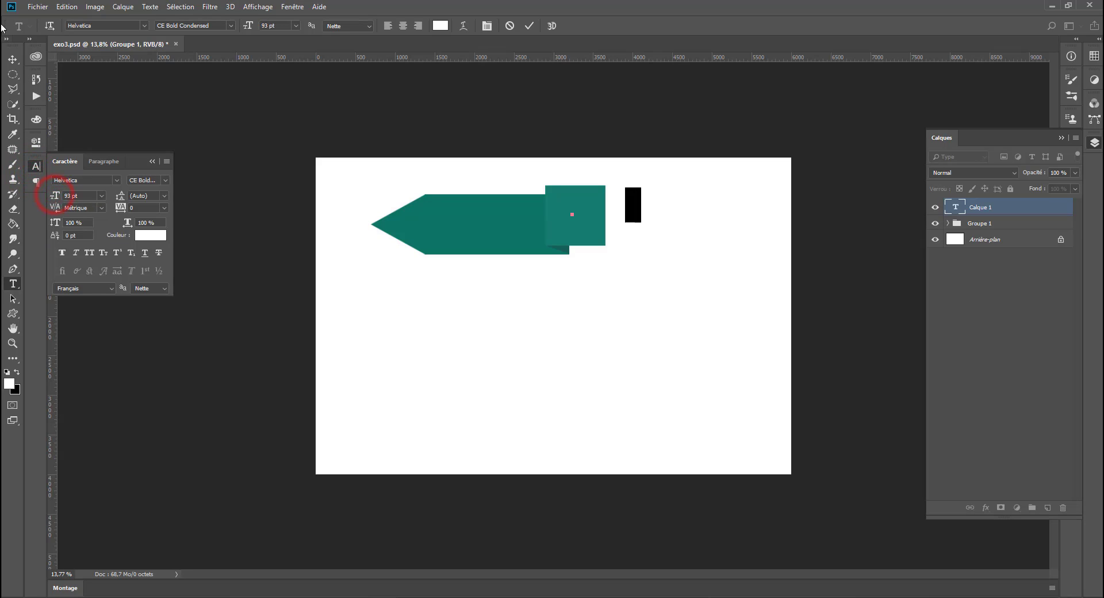
# Step: Turn off automatic layer selection and move the number 1 onto the middle of the front square
pyautogui.click(12, 60)
pyautogui.moveTo(678, 281); pyautogui.dragTo(569, 265)
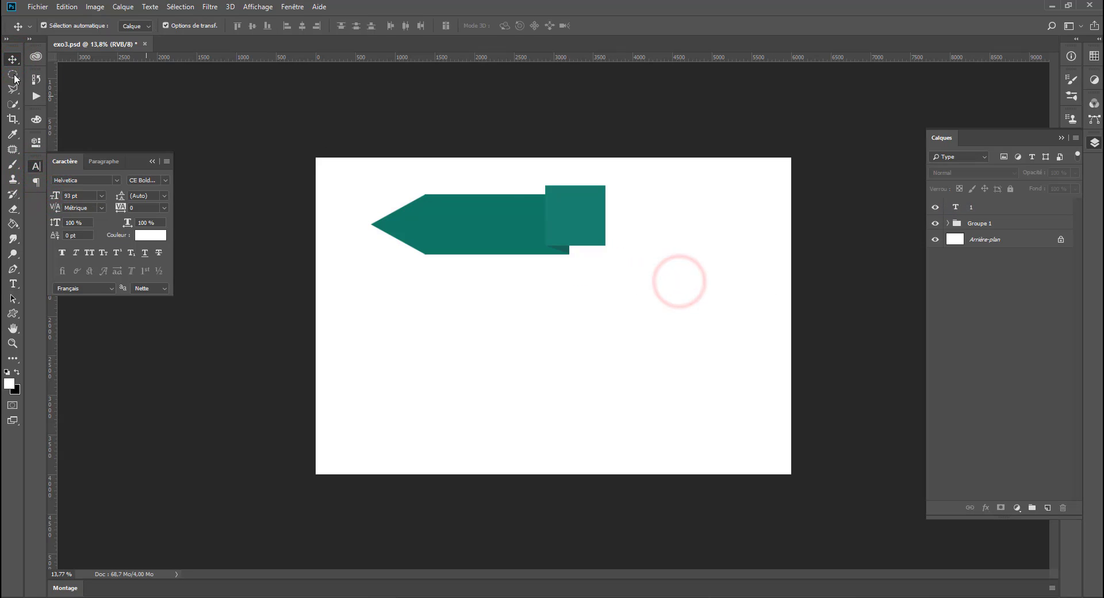
pyautogui.click(1001, 208)
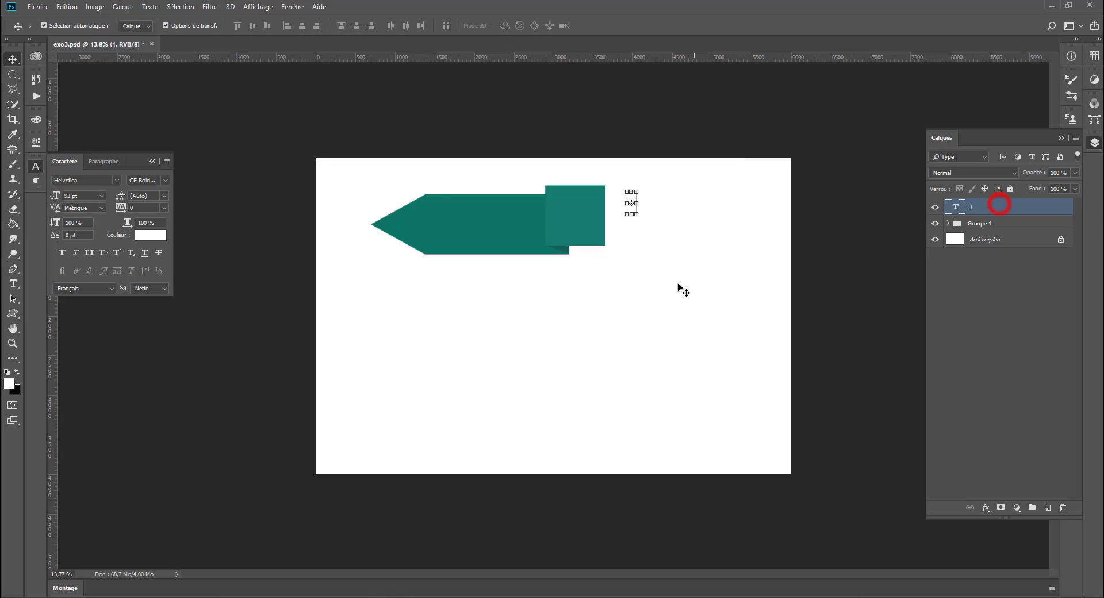
pyautogui.moveTo(629, 294); pyautogui.dragTo(562, 295)
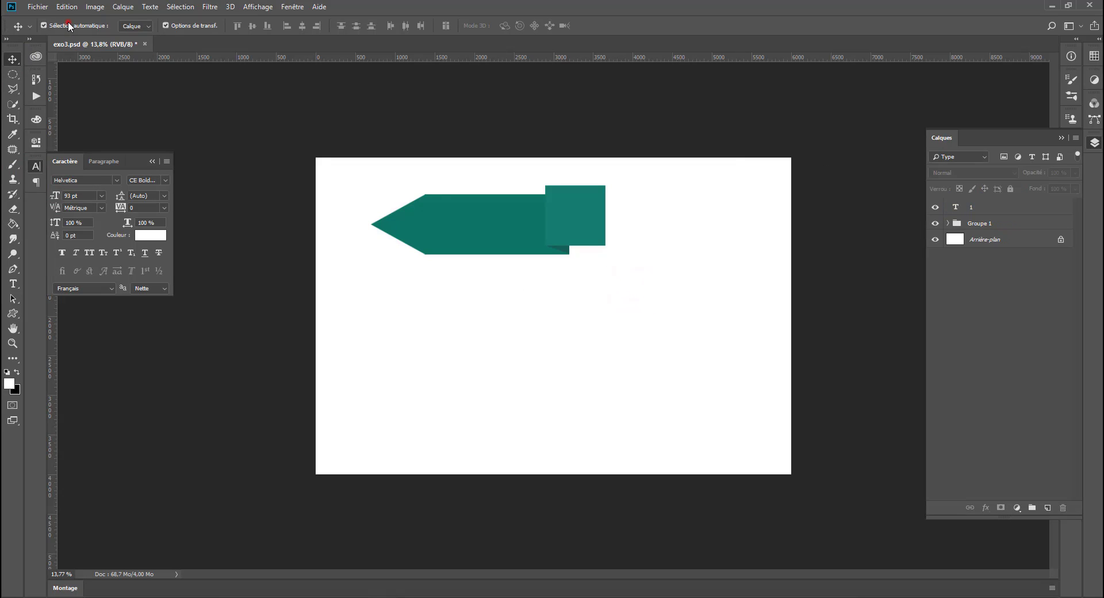
pyautogui.click(985, 208)
pyautogui.moveTo(590, 317); pyautogui.dragTo(535, 330)
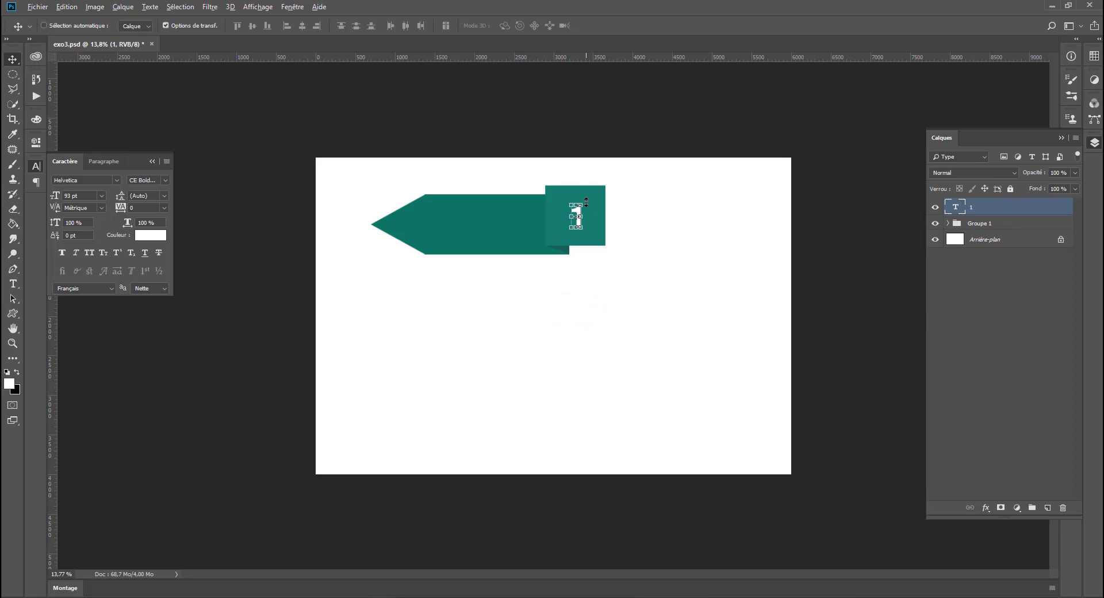
# Step: Enlarge the number 1 on the front square to 127.2 pt
pyautogui.moveTo(582, 205); pyautogui.dragTo(583, 201)
pyautogui.press('Return')
pyautogui.moveTo(608, 597)
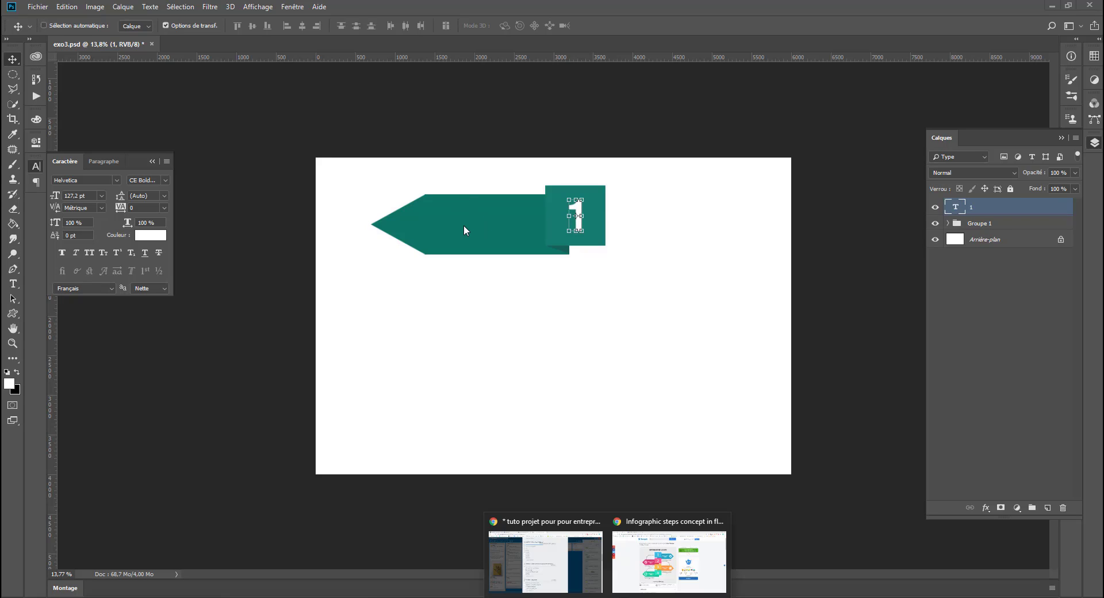
# Step: Add the white Helvetica CE Bold Condensed text "Texte" on the arrow banner at 93 pt
pyautogui.click(15, 283)
pyautogui.click(12, 286)
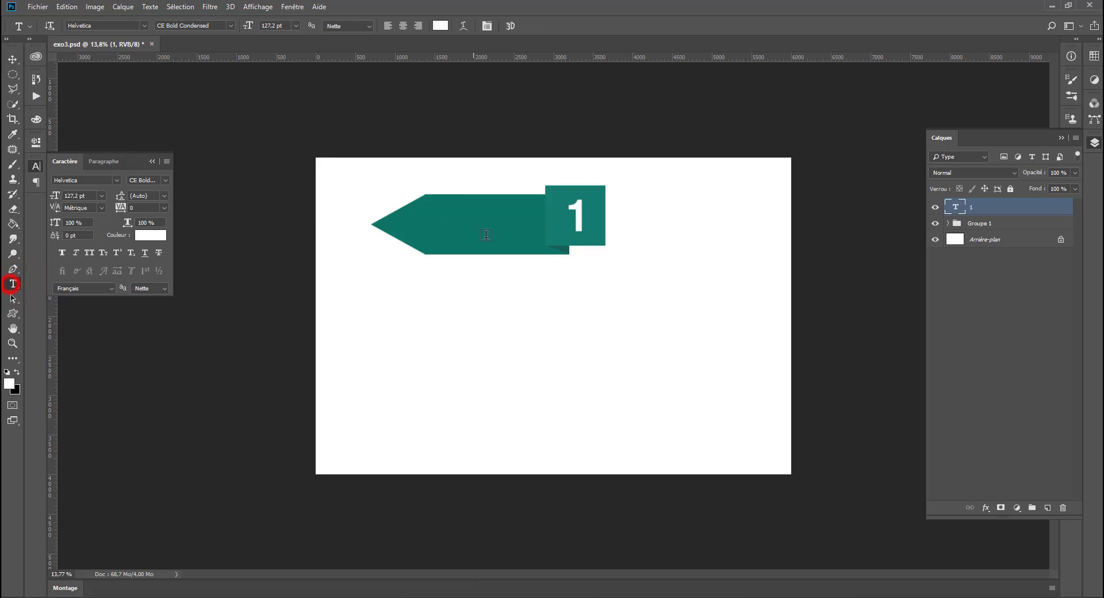
pyautogui.click(437, 228)
pyautogui.write('T')
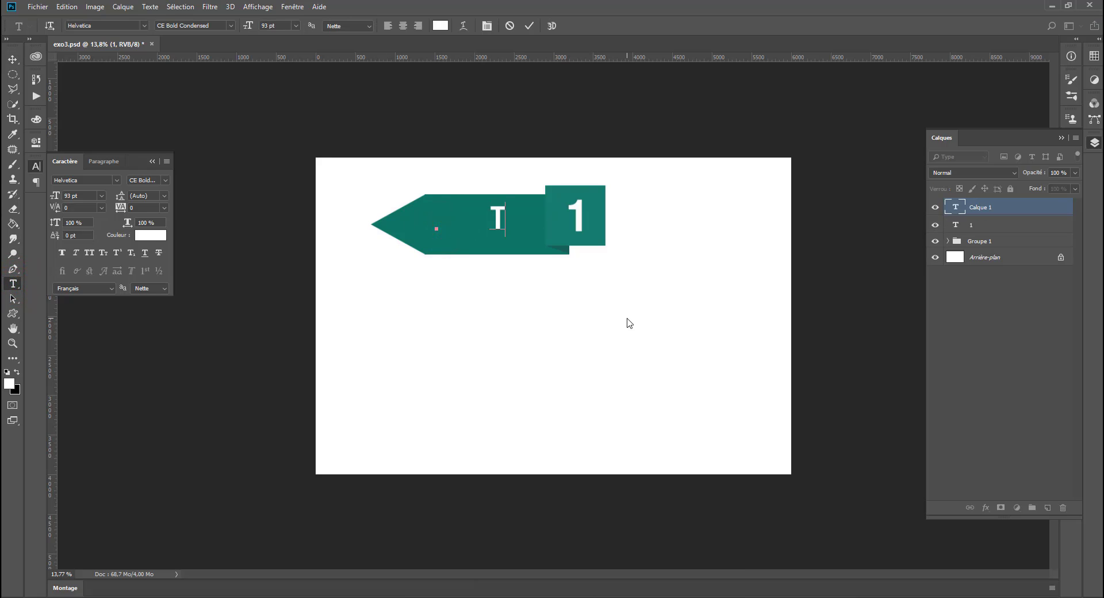
pyautogui.write('es')
pyautogui.write('te')
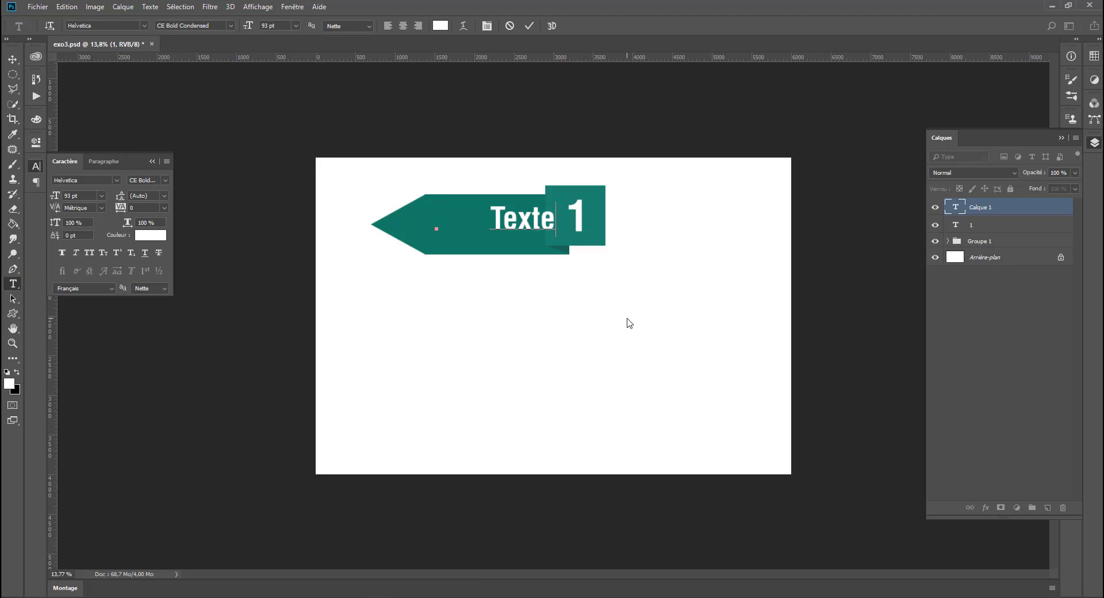
# Step: Move the text "Texte" clear of the front square and centre it vertically on the arrow banner
pyautogui.click(12, 59)
pyautogui.moveTo(511, 221); pyautogui.dragTo(484, 224)
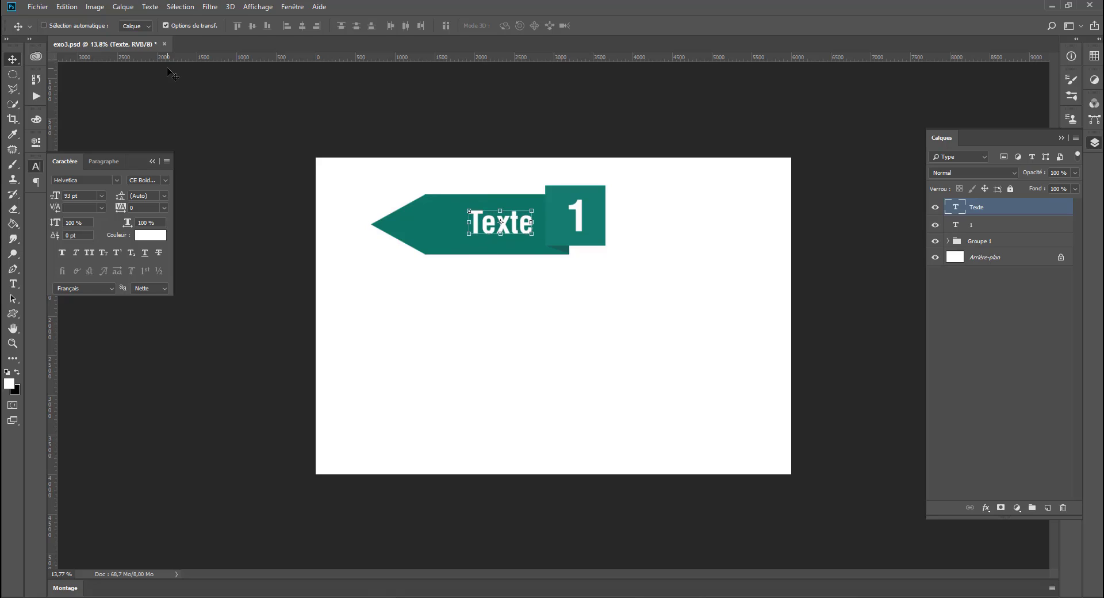
pyautogui.press('Down')
pyautogui.press('Down')
pyautogui.press('Down')
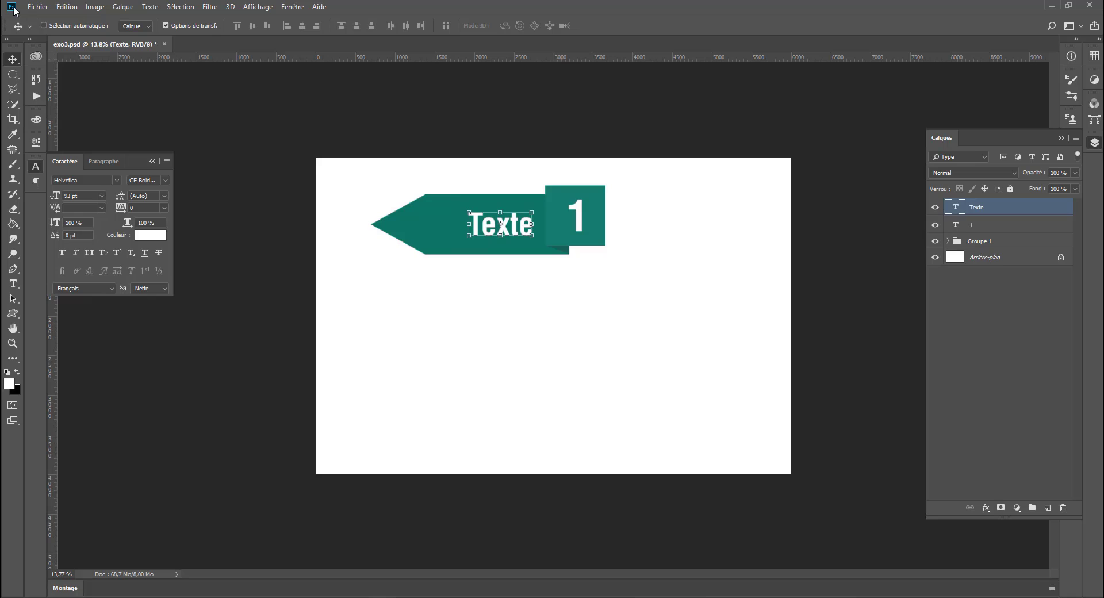
pyautogui.click(38, 7)
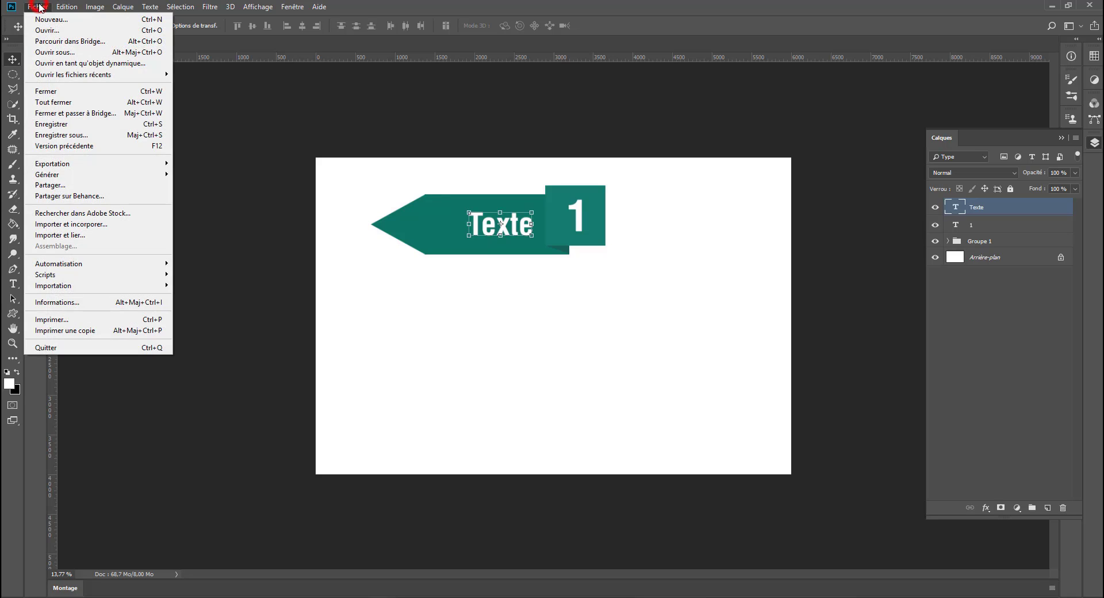
pyautogui.click(38, 7)
pyautogui.click(15, 77)
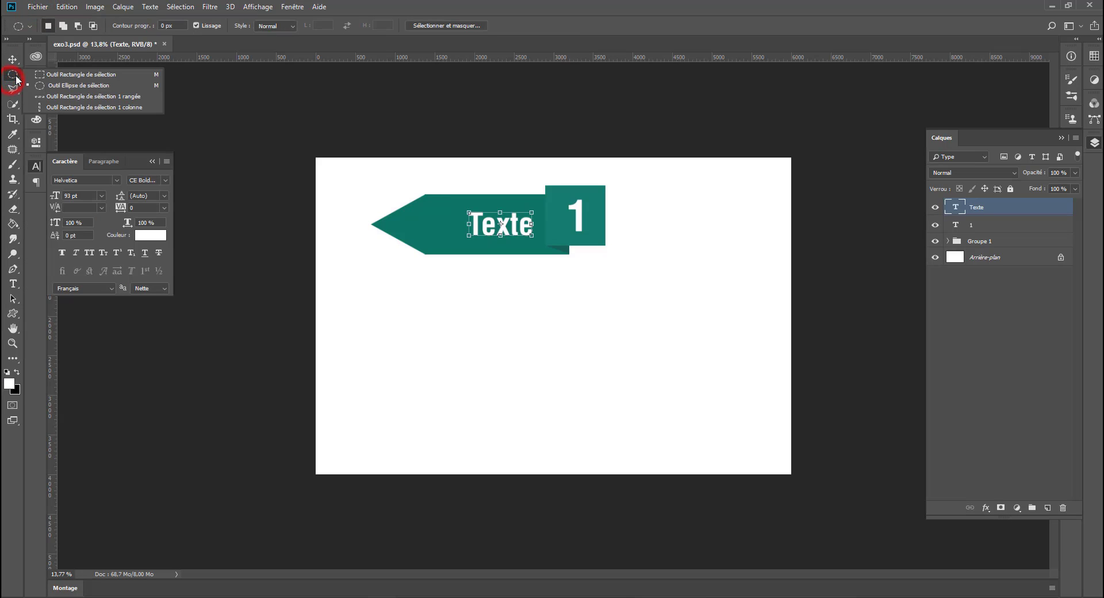
# Step: Draw a circle about 290 px across near the arrow's tip as a vector shape and fill it with white
pyautogui.click(11, 314)
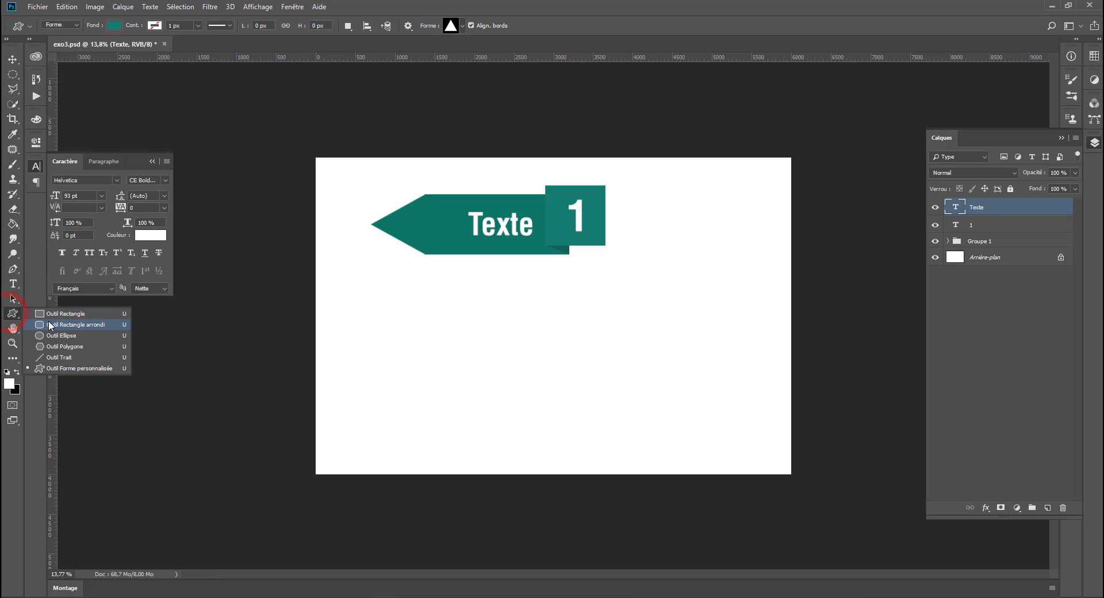
pyautogui.click(49, 336)
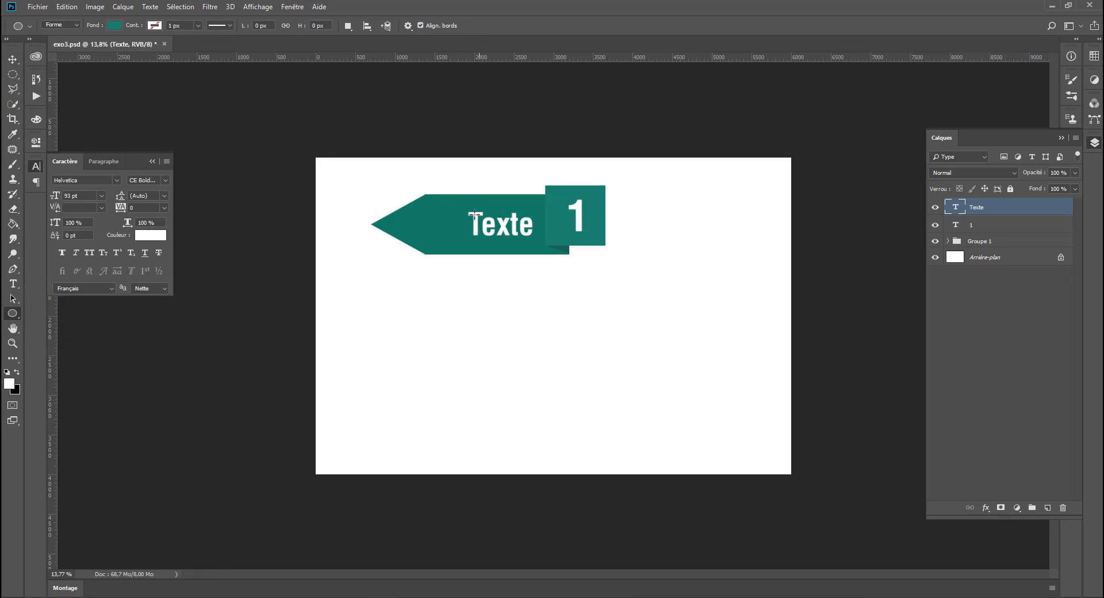
pyautogui.moveTo(426, 217); pyautogui.dragTo(407, 236)
pyautogui.click(60, 229)
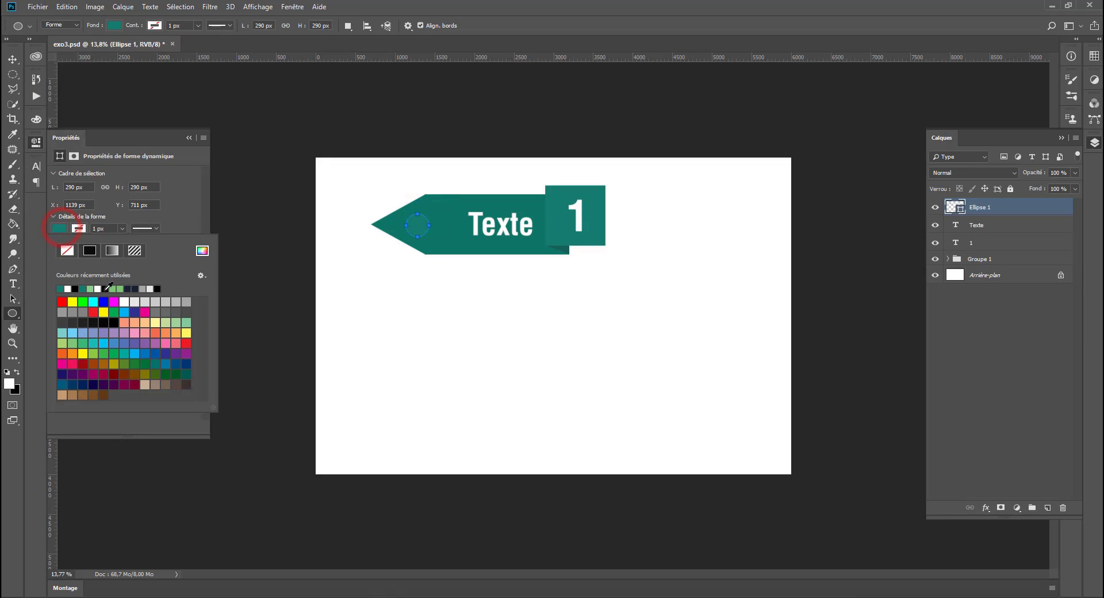
pyautogui.click(68, 288)
pyautogui.click(71, 290)
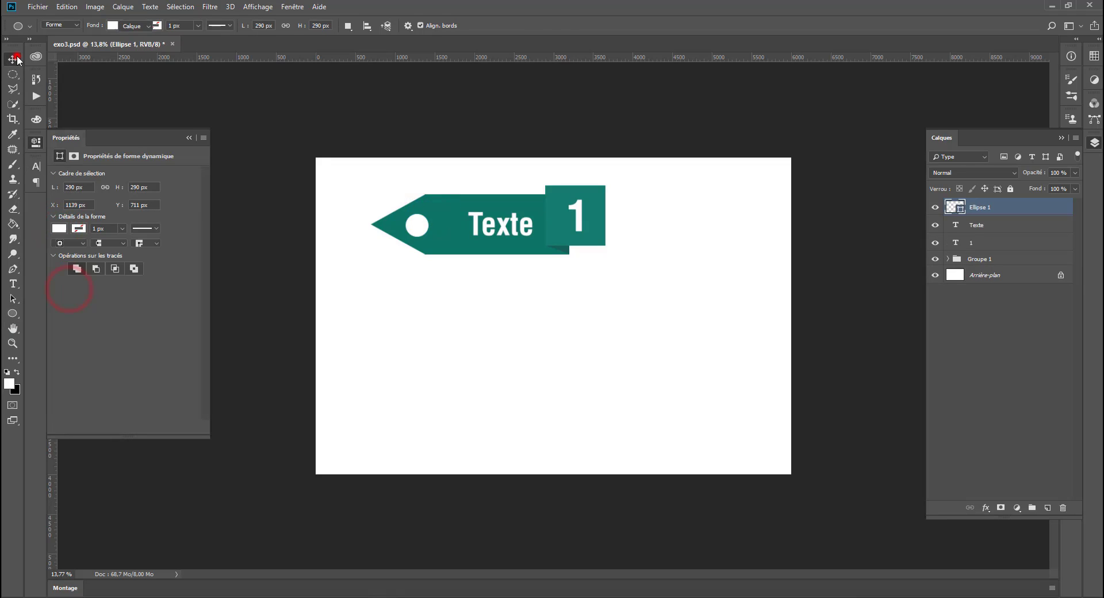
# Step: Nudge the white circle slightly towards the text and add a duplicate of it scaled to 70% about its centre
pyautogui.click(14, 59)
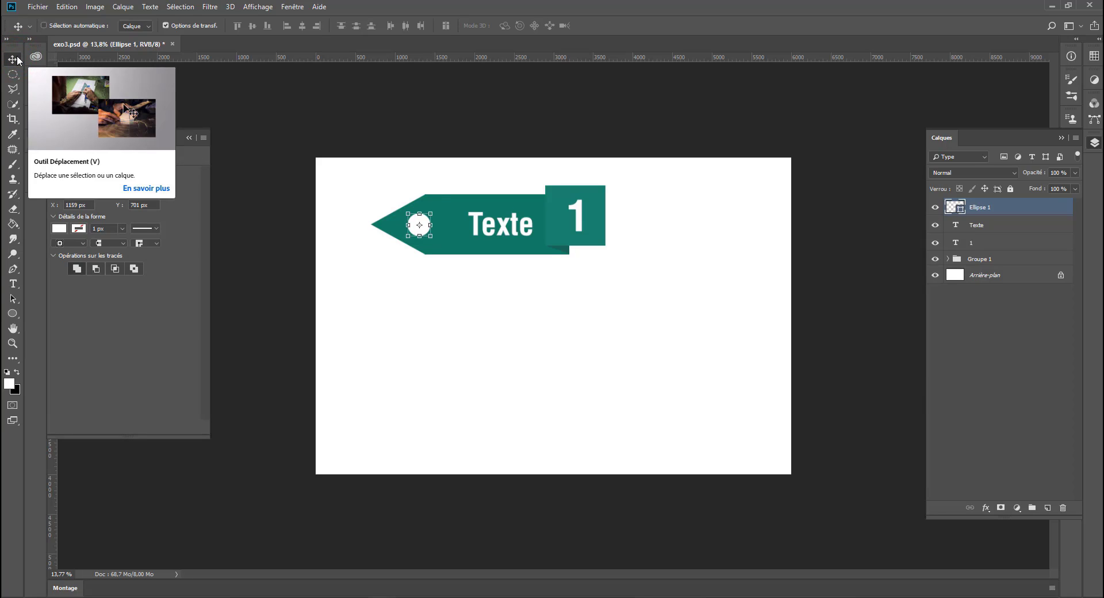
pyautogui.hotkey('ctrl', 'j')
pyautogui.hotkey('shift', 'Right')
pyautogui.hotkey('shift', 'Right')
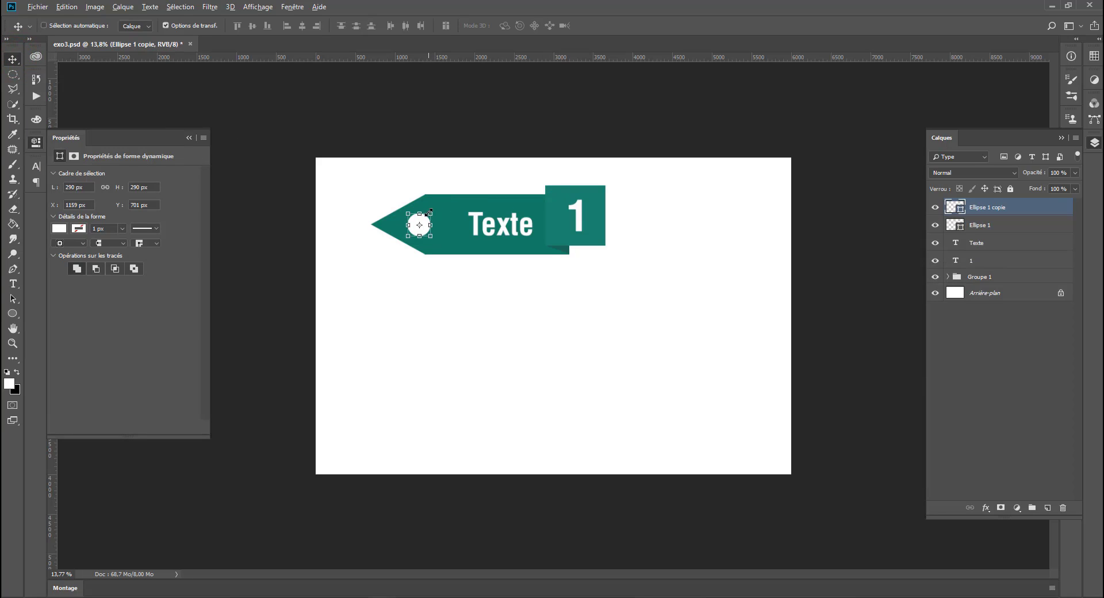
pyautogui.hotkey('ctrl', 't')
pyautogui.moveTo(431, 213); pyautogui.dragTo(428, 217)
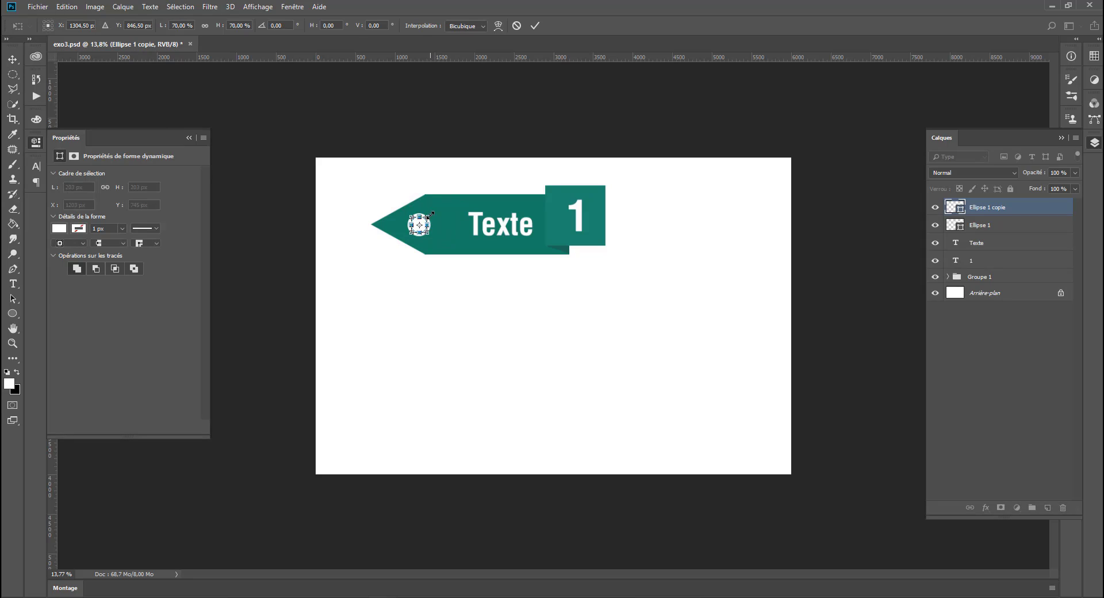
pyautogui.press('Return')
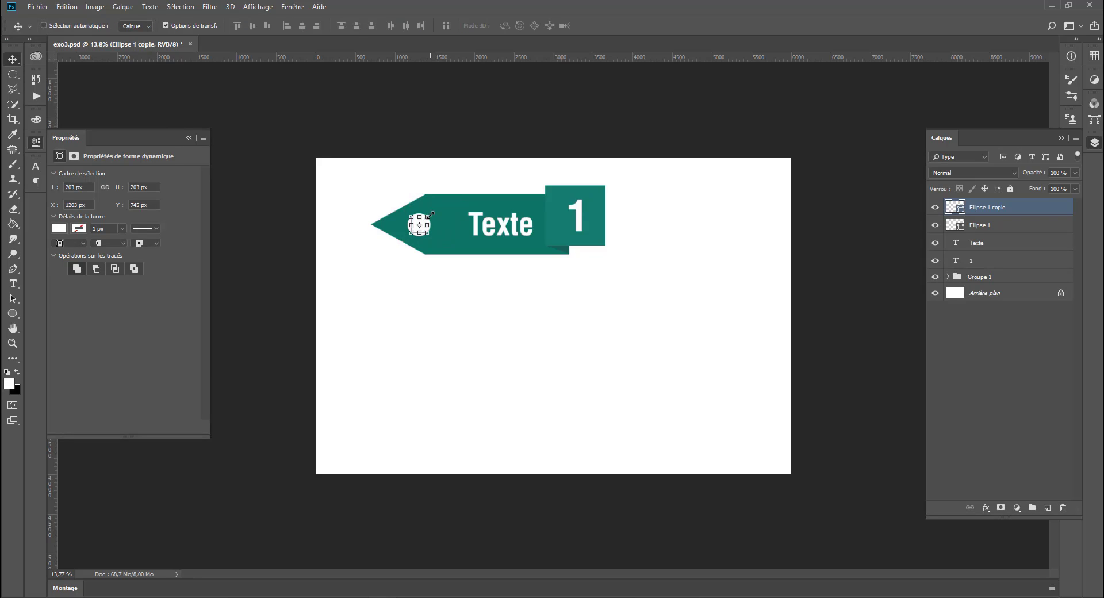
pyautogui.click(985, 227)
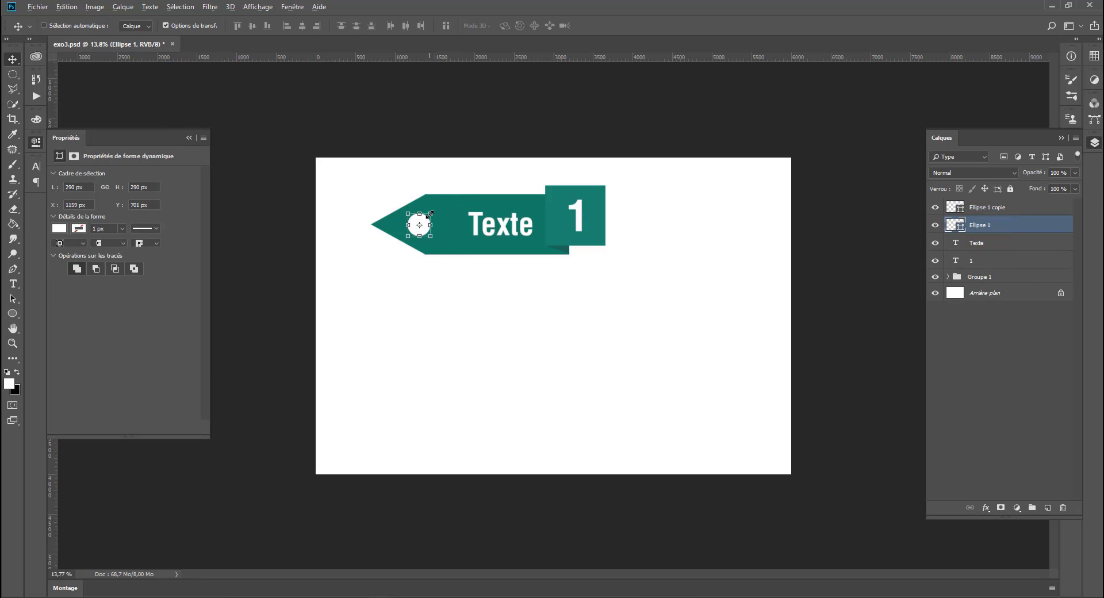
pyautogui.hotkey('ctrl', 't')
pyautogui.moveTo(431, 214); pyautogui.dragTo(441, 208)
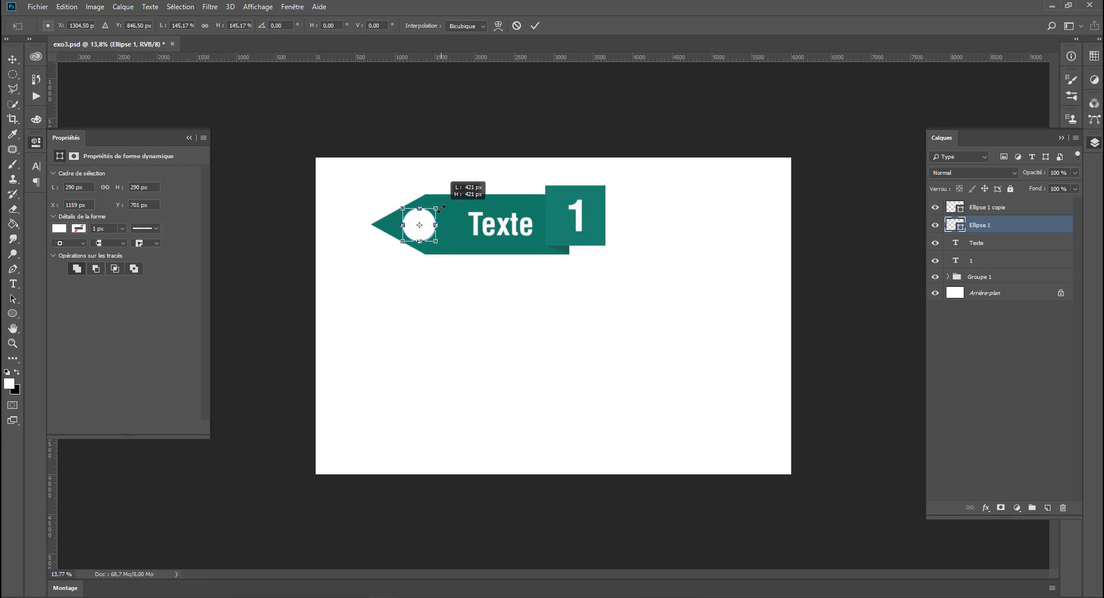
pyautogui.press('Escape')
pyautogui.press('ctrl')
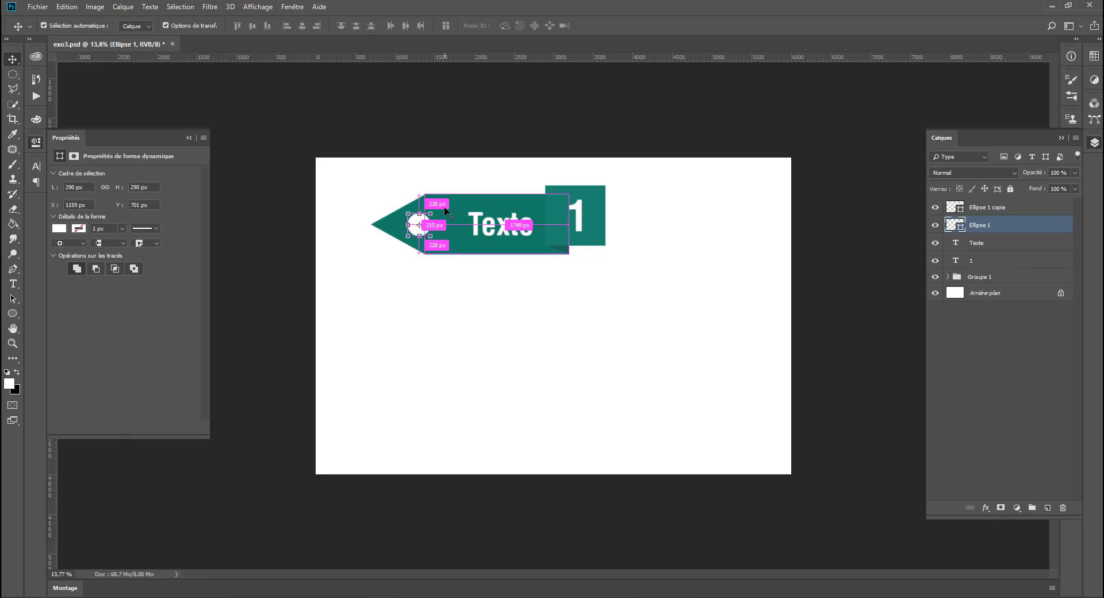
# Step: Duplicate the Ellipse 1 circle and enlarge the original underneath to 145.17% about its centre
pyautogui.hotkey('ctrl', 'j')
pyautogui.click(989, 243)
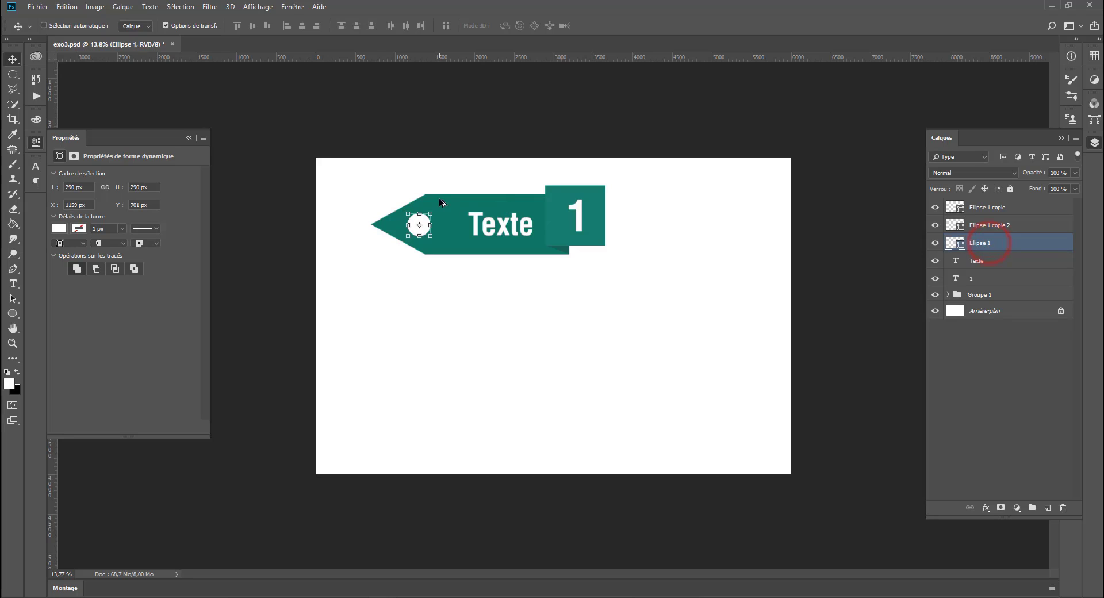
pyautogui.moveTo(431, 214); pyautogui.dragTo(436, 208)
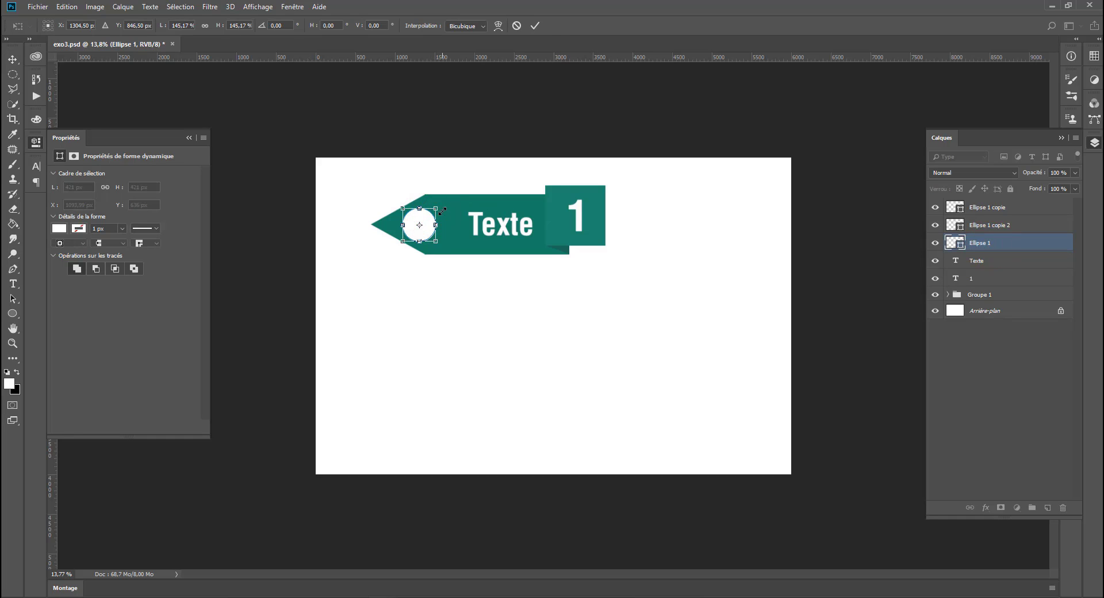
pyautogui.press('Return')
# Step: Recolour the middle circle, Ellipse 1 copie 2, with teal sampled from the banner
pyautogui.doubleClick(960, 225)
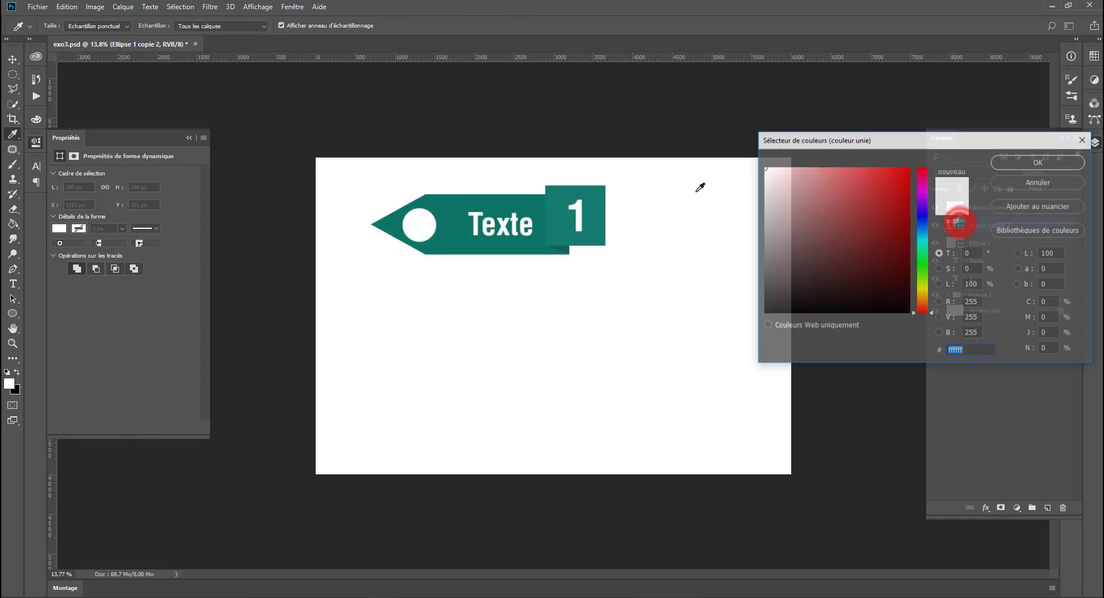
pyautogui.click(557, 201)
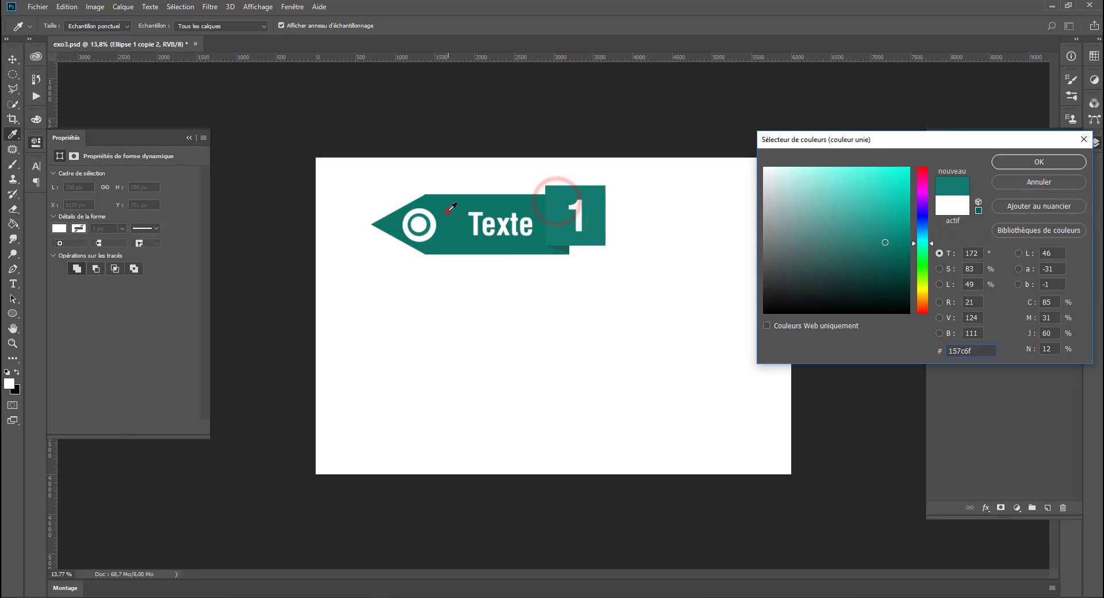
pyautogui.press('Return')
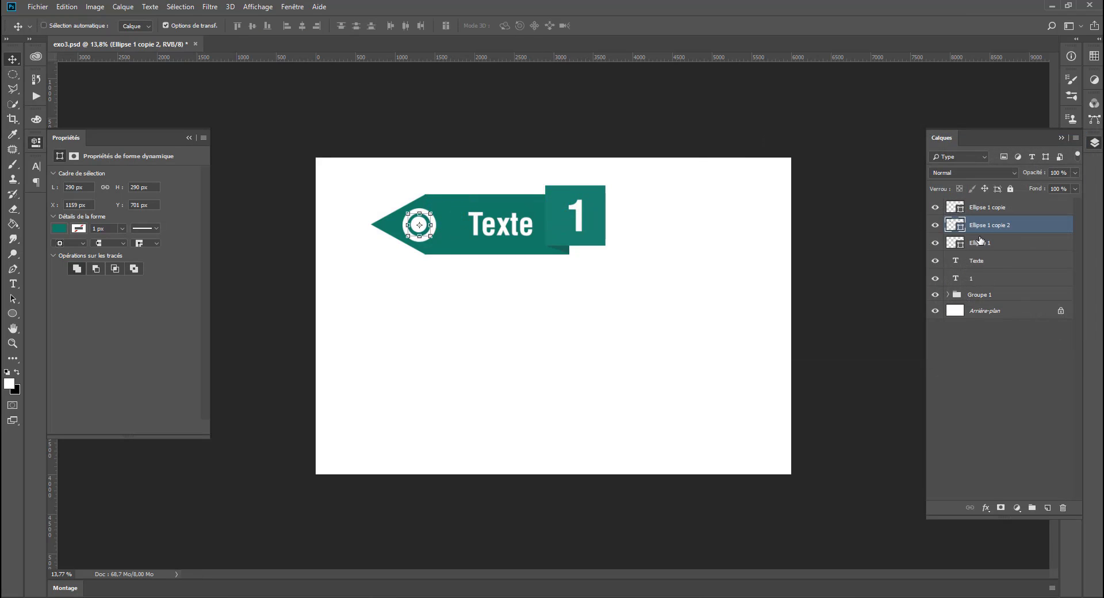
# Step: Scale the outer circle, Ellipse 1, to 86.22% and align the vertical centres of all three circles
pyautogui.click(981, 242)
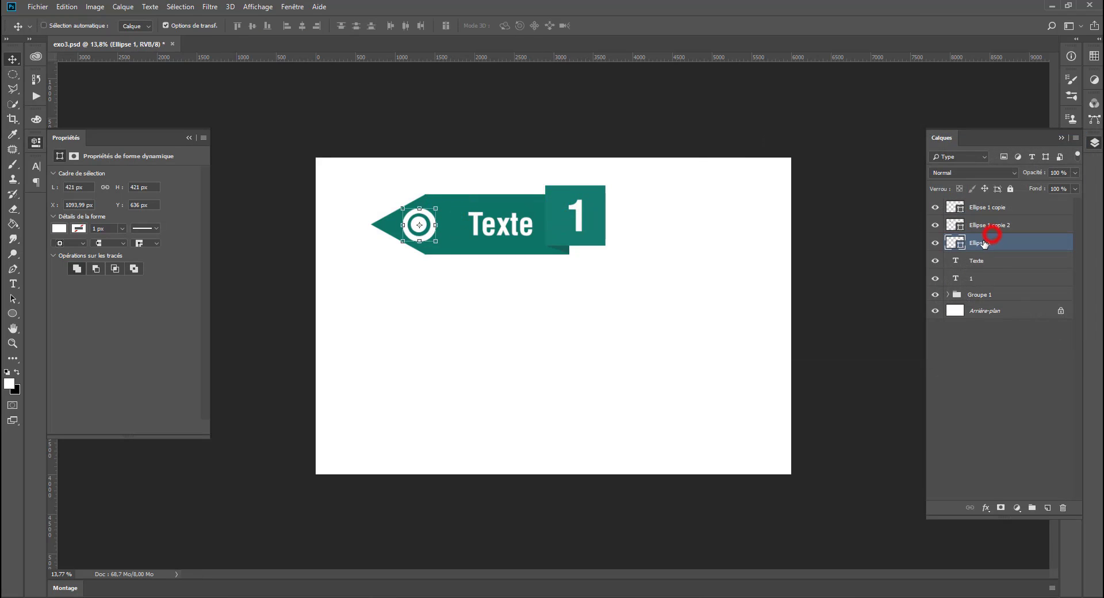
pyautogui.click(436, 243)
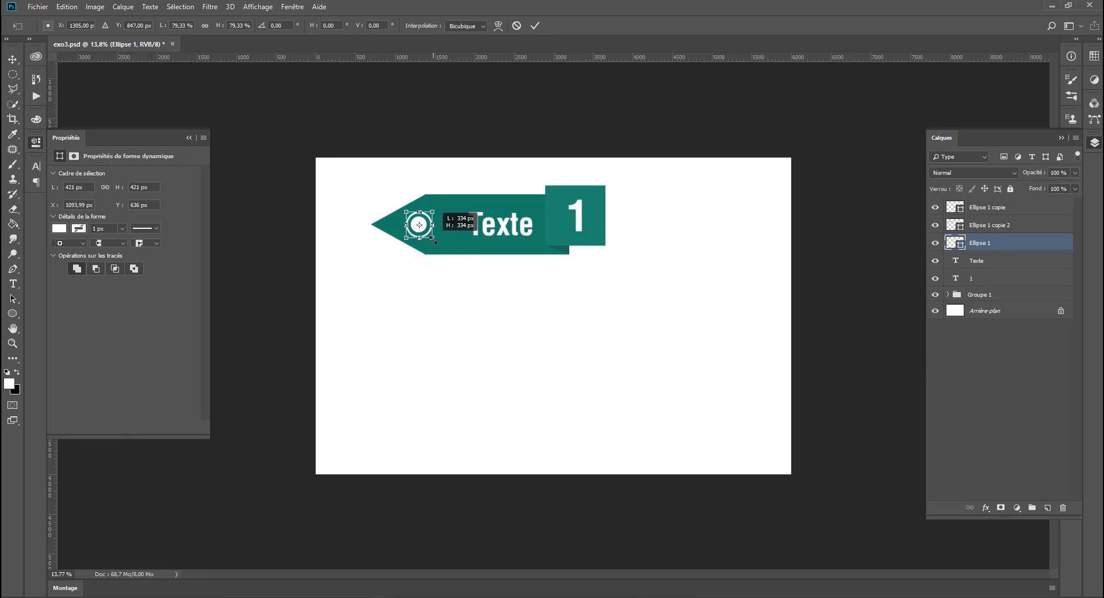
pyautogui.moveTo(436, 243); pyautogui.dragTo(440, 239)
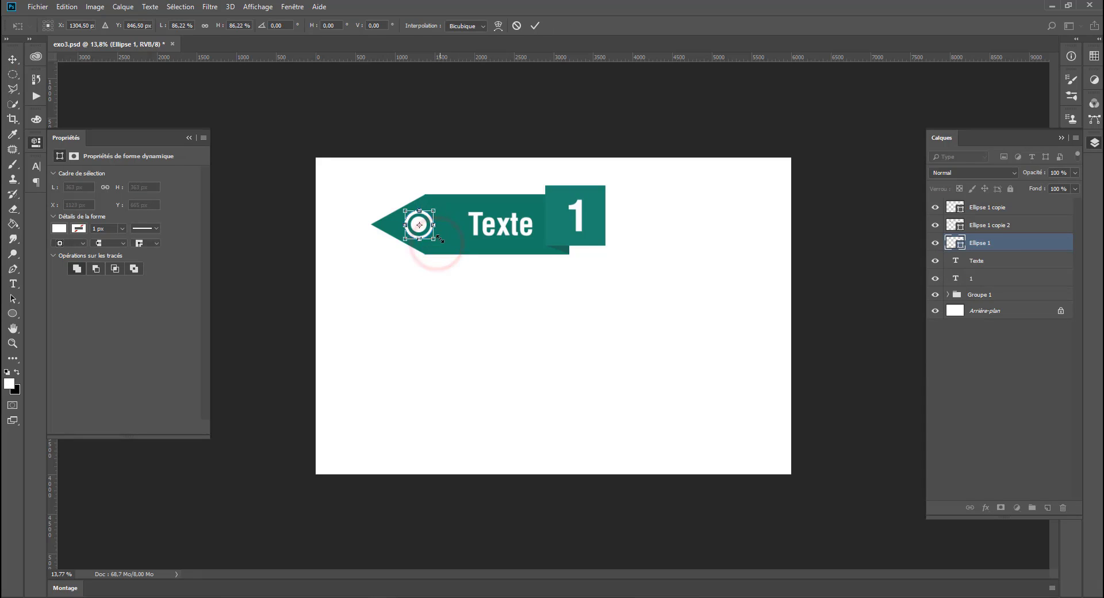
pyautogui.press('Return')
pyautogui.keyDown('shift'); pyautogui.click(987, 207); pyautogui.keyUp('shift')
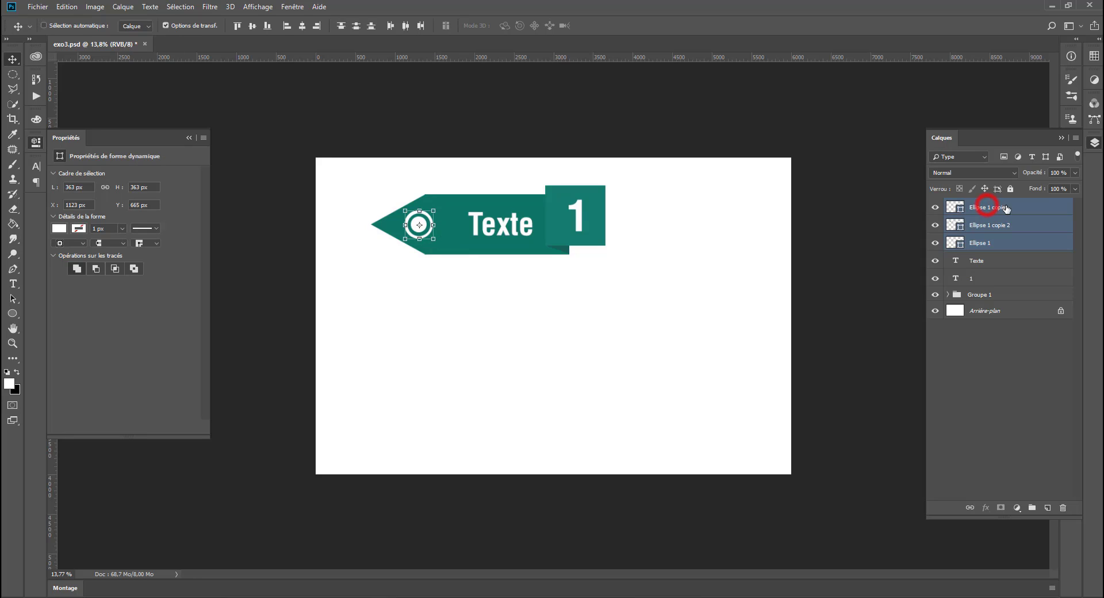
pyautogui.click(251, 25)
# Step: Draw a question mark custom shape about 146 by 198 px in the white area below the banner
pyautogui.click(12, 313)
pyautogui.click(57, 368)
pyautogui.rightClick(575, 323)
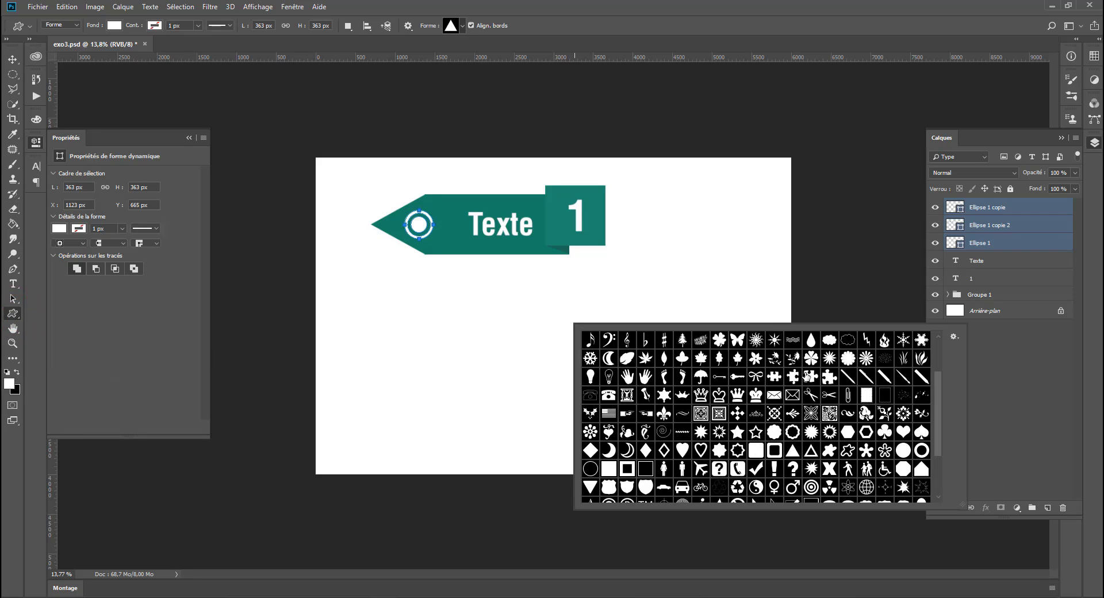
pyautogui.scroll(2, 808, 377)
pyautogui.scroll(-4, 667, 370)
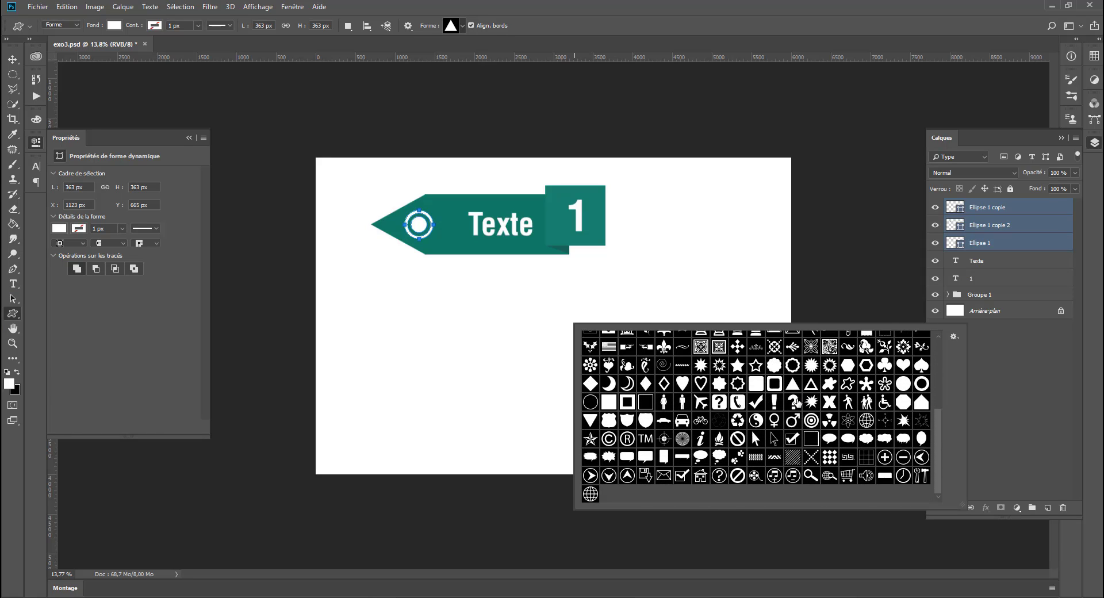
pyautogui.click(793, 402)
pyautogui.moveTo(461, 298); pyautogui.dragTo(450, 321)
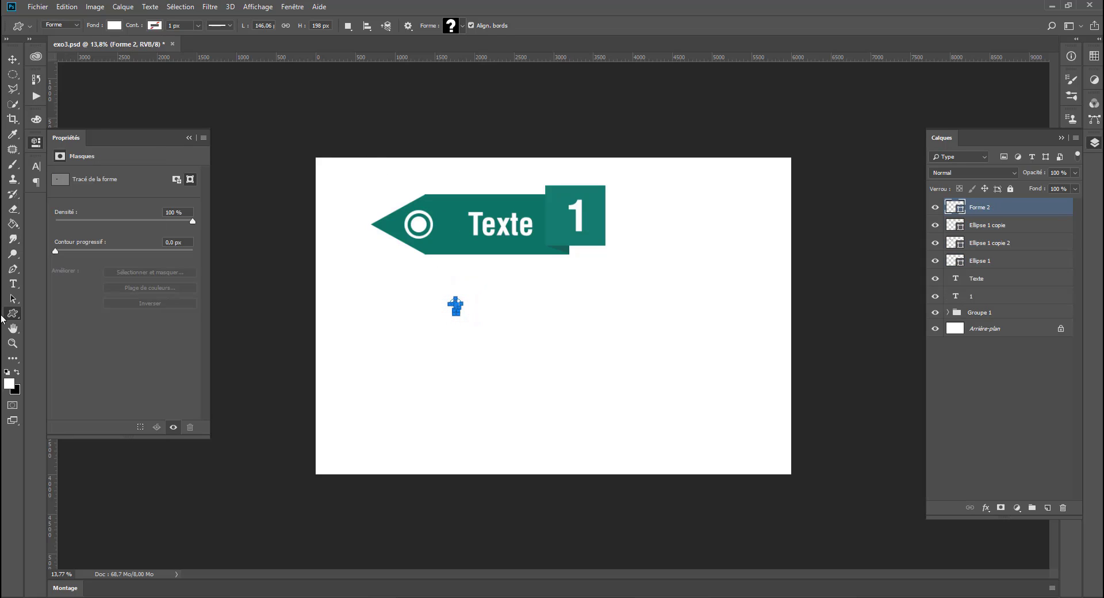
# Step: Fill the question mark shape with teal sampled from the arrow banner
pyautogui.click(114, 27)
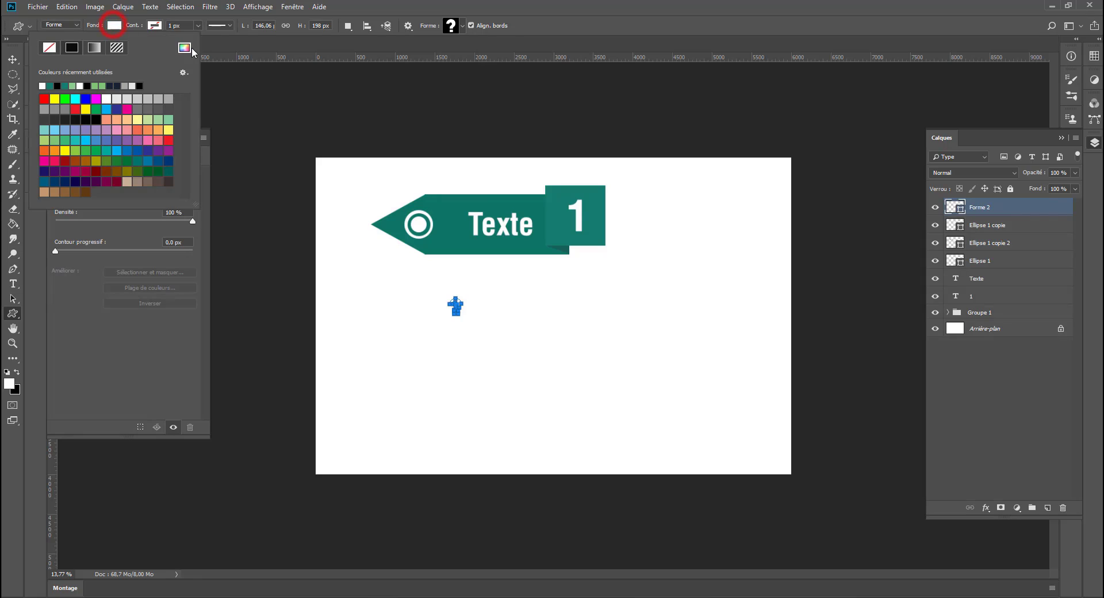
pyautogui.click(184, 47)
pyautogui.click(457, 224)
pyautogui.press('Return')
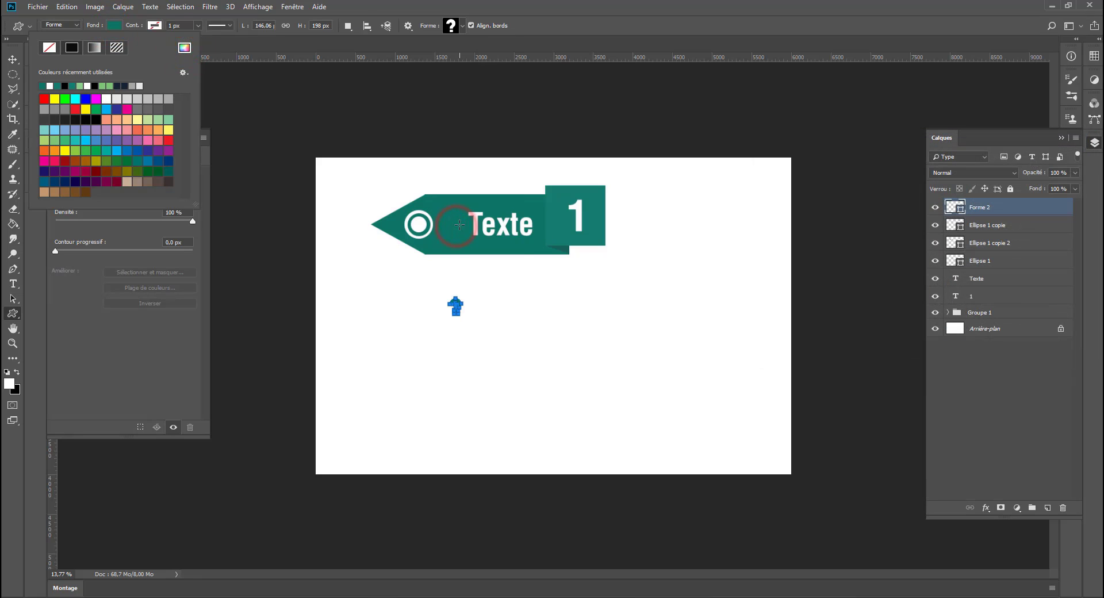
pyautogui.press('m')
pyautogui.moveTo(624, 440); pyautogui.dragTo(605, 428)
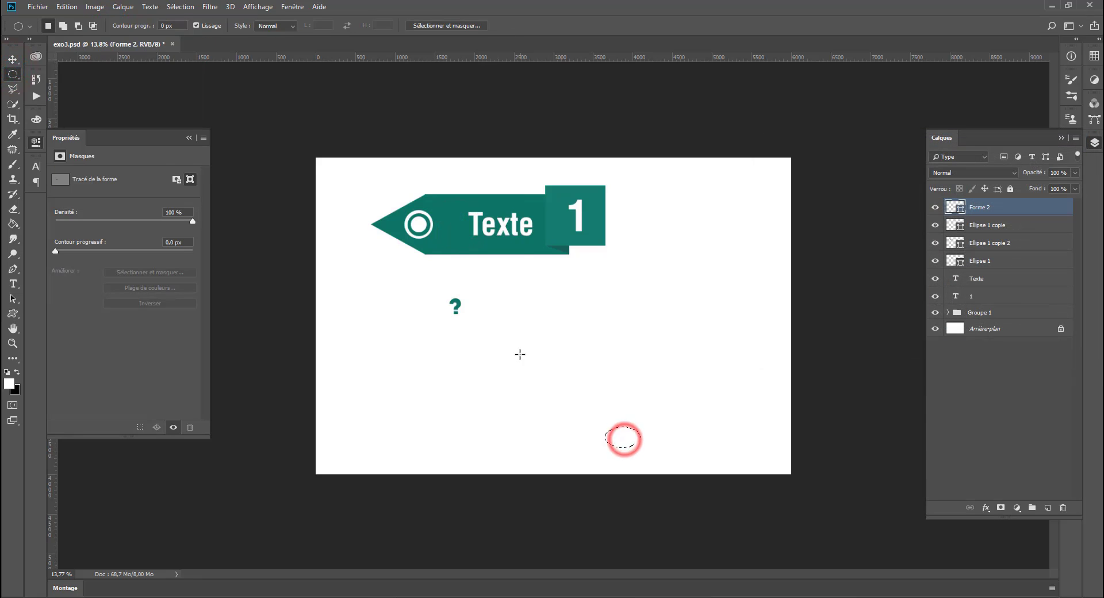
pyautogui.click(599, 392)
pyautogui.click(12, 60)
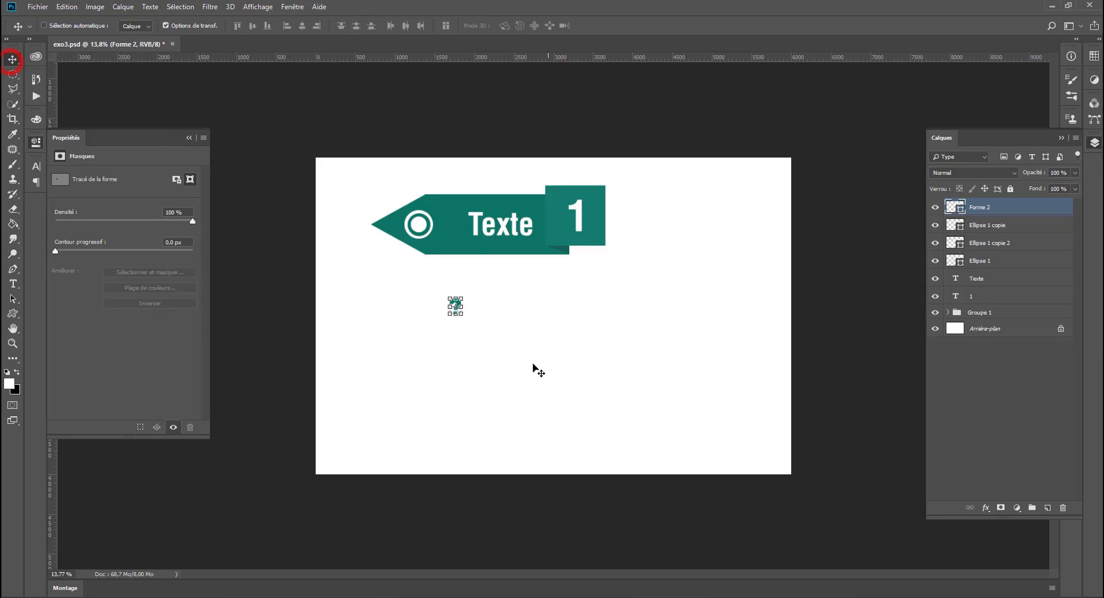
# Step: Move the question mark onto the circles in the arrow banner and scale it to about 68%
pyautogui.moveTo(517, 353); pyautogui.dragTo(481, 276)
pyautogui.scroll(8, 440, 272)
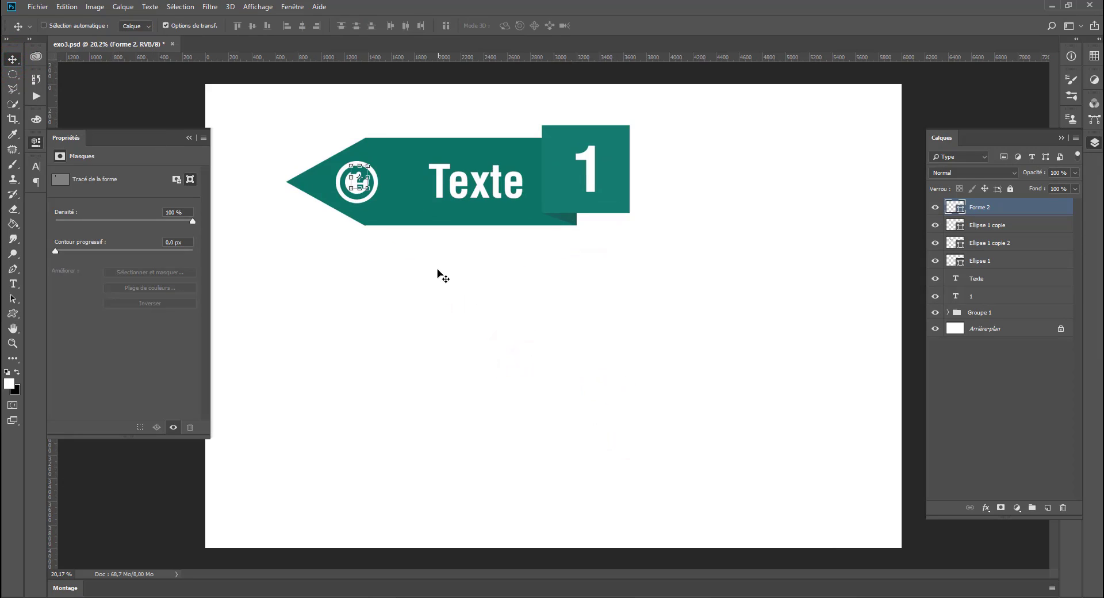
pyautogui.moveTo(349, 195); pyautogui.dragTo(416, 235)
pyautogui.moveTo(403, 156); pyautogui.dragTo(400, 162)
pyautogui.press('Return')
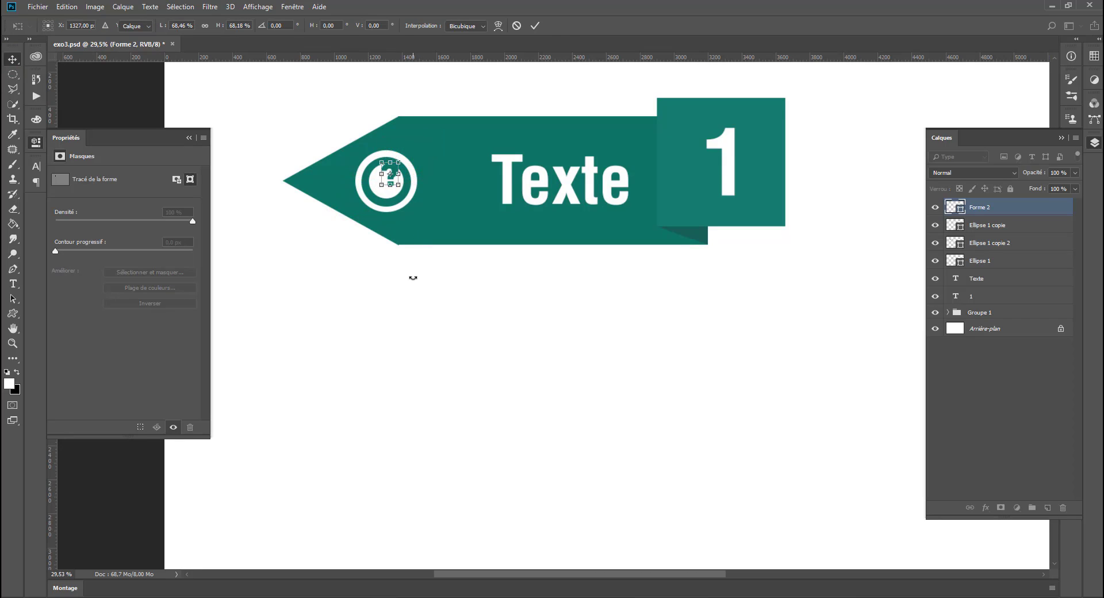
# Step: Align the vertical and horizontal centres of the question mark and the three circles
pyautogui.keyDown('shift'); pyautogui.click(987, 259); pyautogui.keyUp('shift')
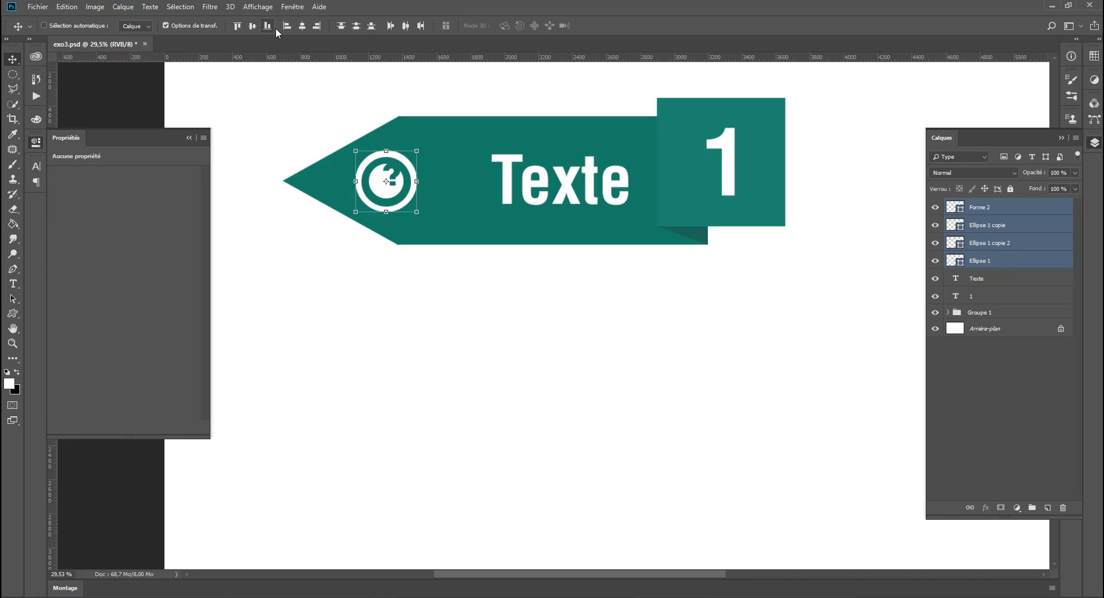
pyautogui.click(253, 25)
pyautogui.click(302, 26)
pyautogui.scroll(-5, 459, 183)
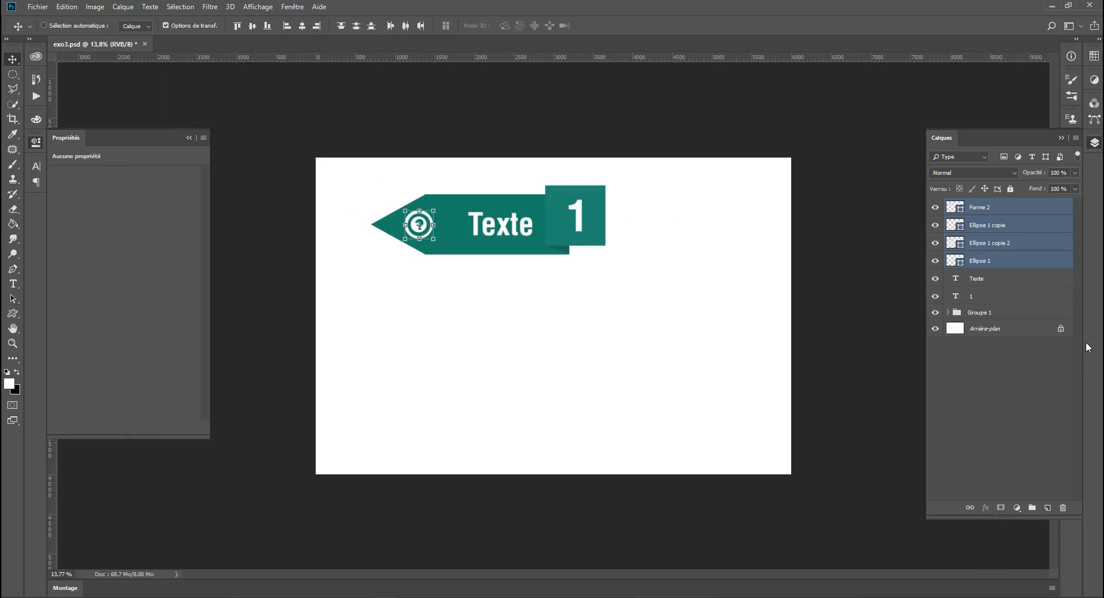
# Step: Group all the banner's layers, duplicate the group and place the copy below the original, slightly further right
pyautogui.click(983, 315)
pyautogui.keyDown('shift'); pyautogui.click(989, 207); pyautogui.keyUp('shift')
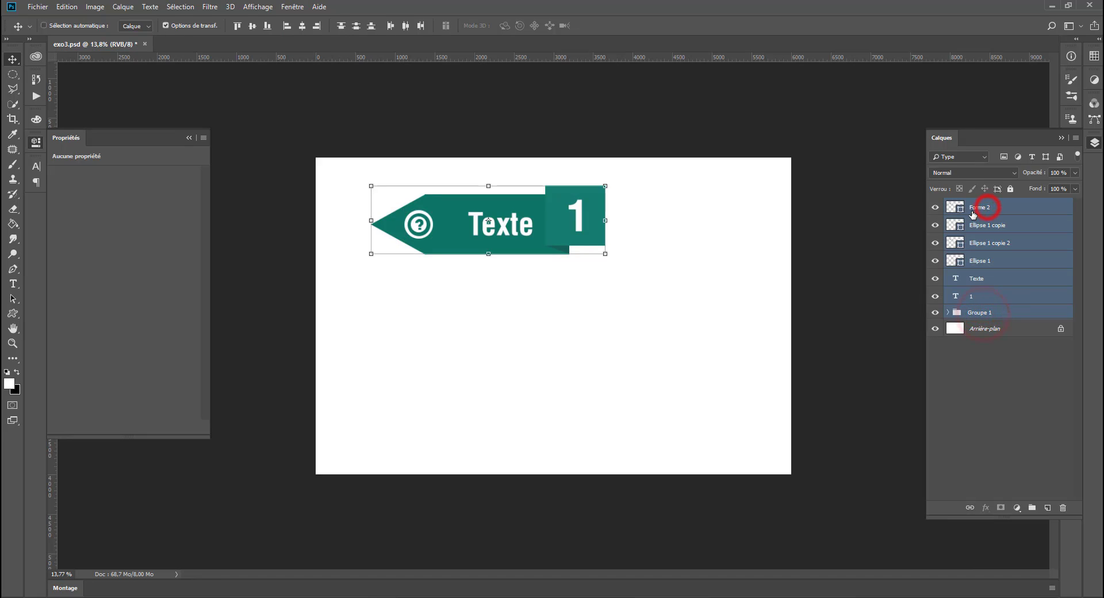
pyautogui.hotkey('ctrl', 'j')
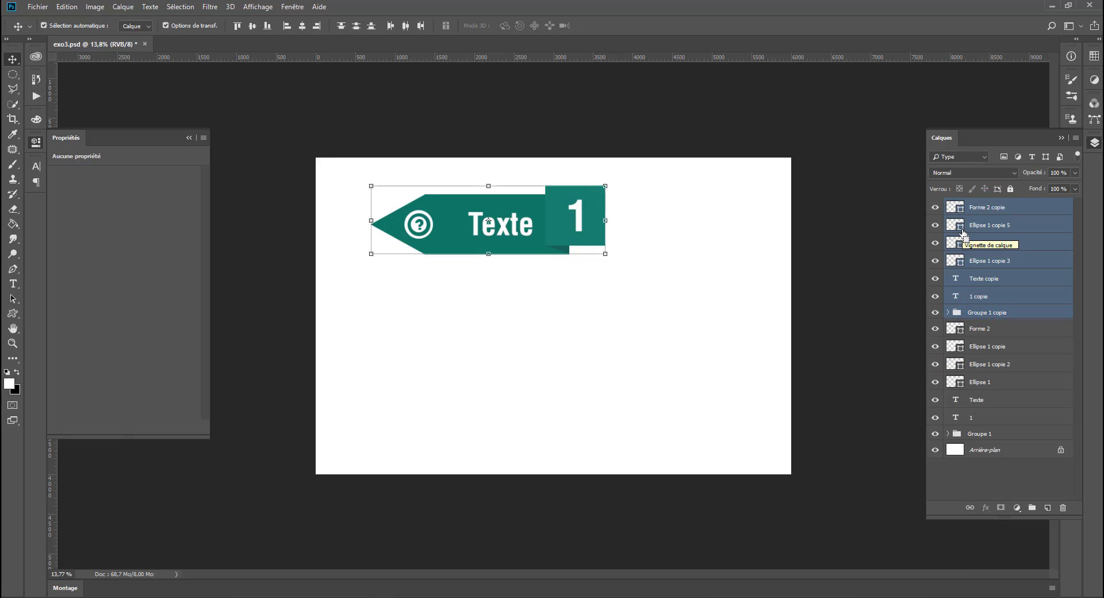
pyautogui.hotkey('ctrl', 'z')
pyautogui.hotkey('ctrl', 'g')
pyautogui.hotkey('ctrl', 'j')
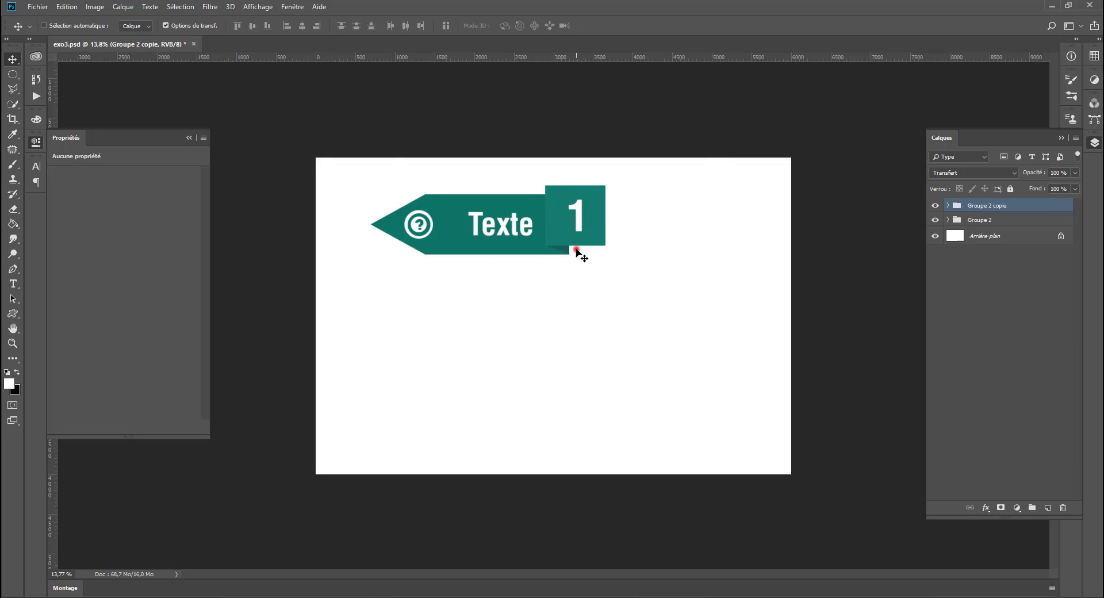
pyautogui.moveTo(575, 249); pyautogui.dragTo(625, 348)
pyautogui.rightClick(626, 310)
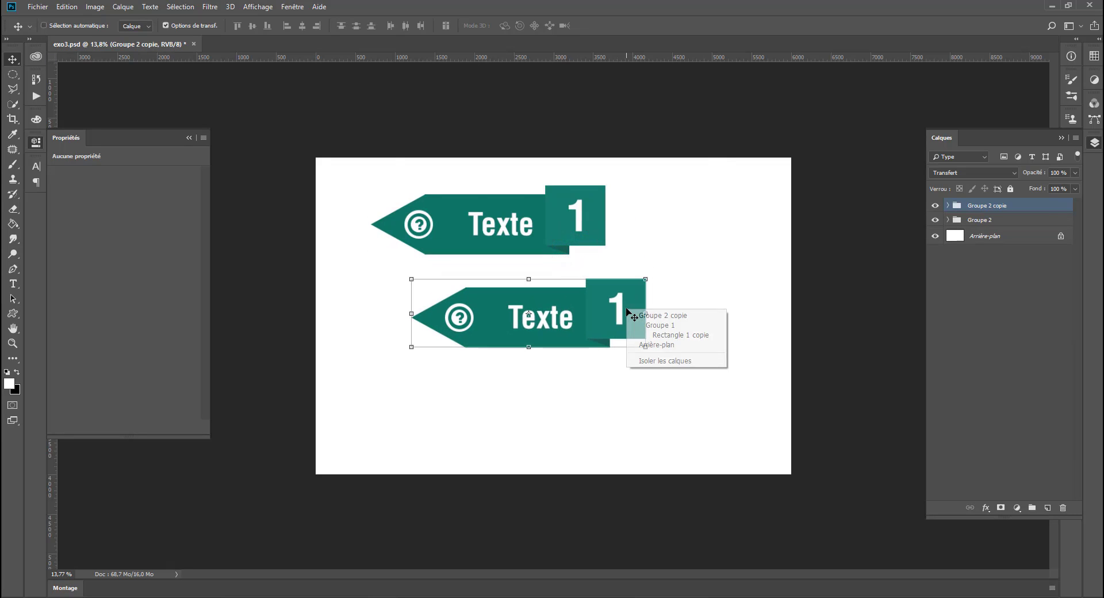
# Step: Expand the copied banner group and select all its layers except the Texte and 1 text layers
pyautogui.click(947, 208)
pyautogui.click(948, 206)
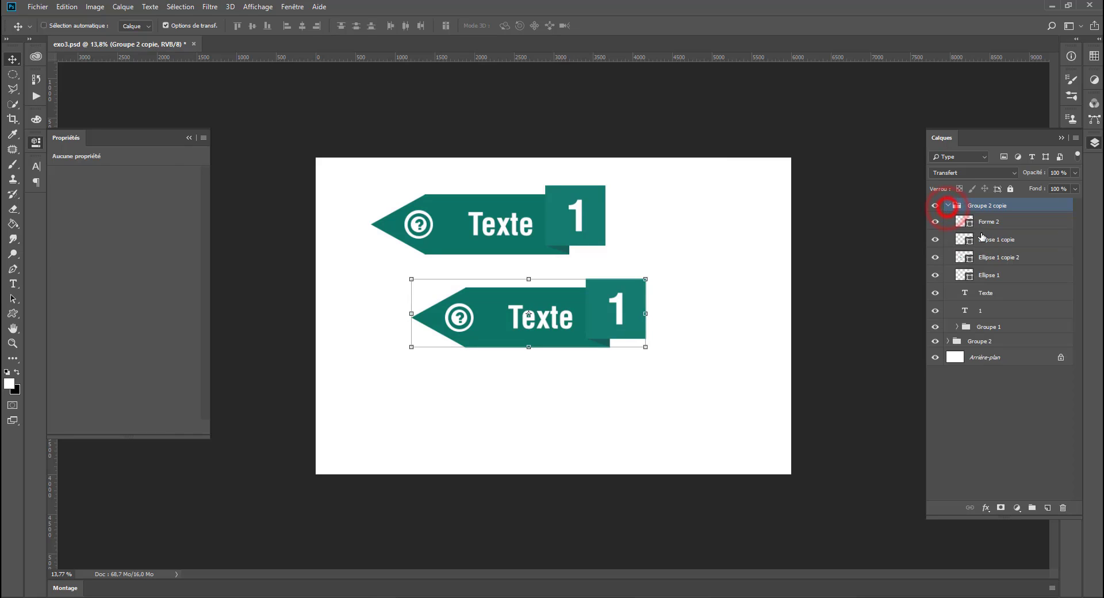
pyautogui.click(985, 238)
pyautogui.click(988, 223)
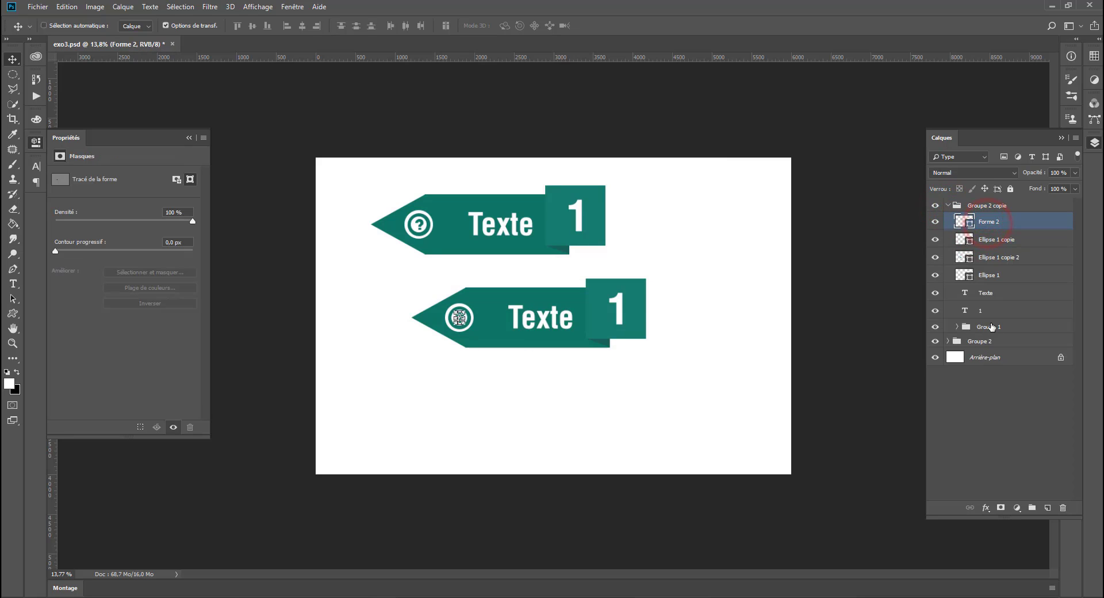
pyautogui.keyDown('shift'); pyautogui.click(985, 324); pyautogui.keyUp('shift')
pyautogui.keyDown('ctrl'); pyautogui.click(980, 312); pyautogui.keyUp('ctrl')
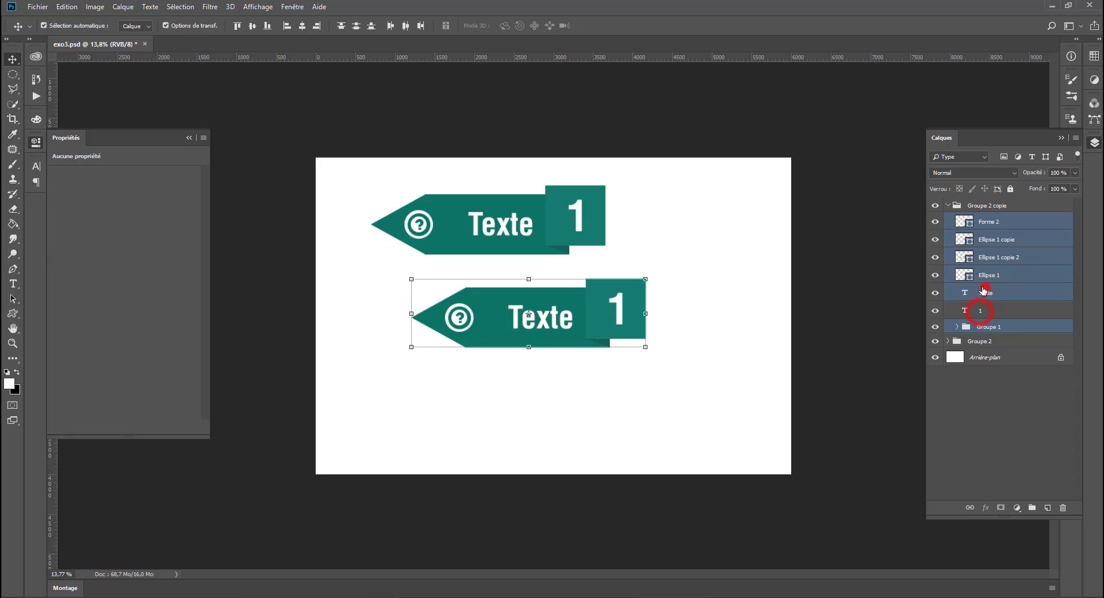
pyautogui.keyDown('ctrl'); pyautogui.click(985, 292); pyautogui.keyUp('ctrl')
pyautogui.rightClick(547, 310)
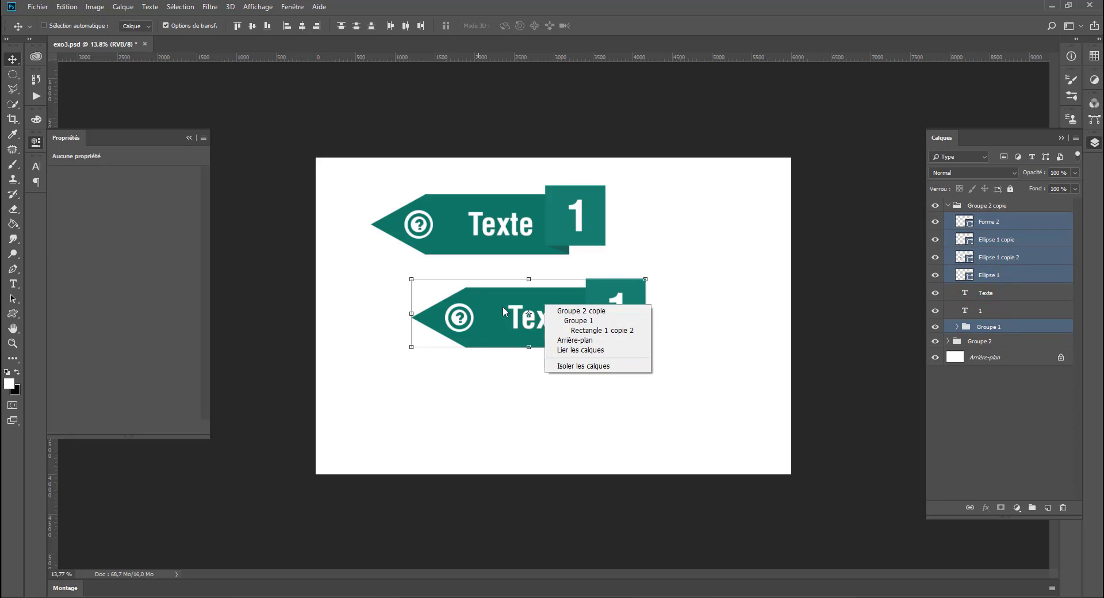
pyautogui.click(516, 314)
pyautogui.hotkey('ctrl', 't')
pyautogui.rightClick(536, 304)
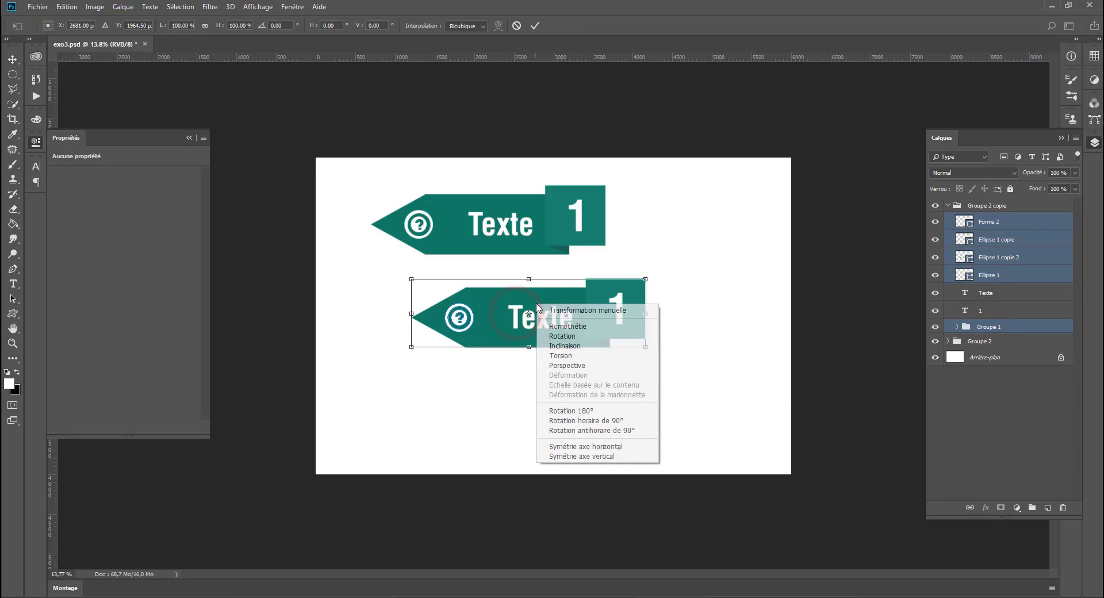
pyautogui.click(583, 457)
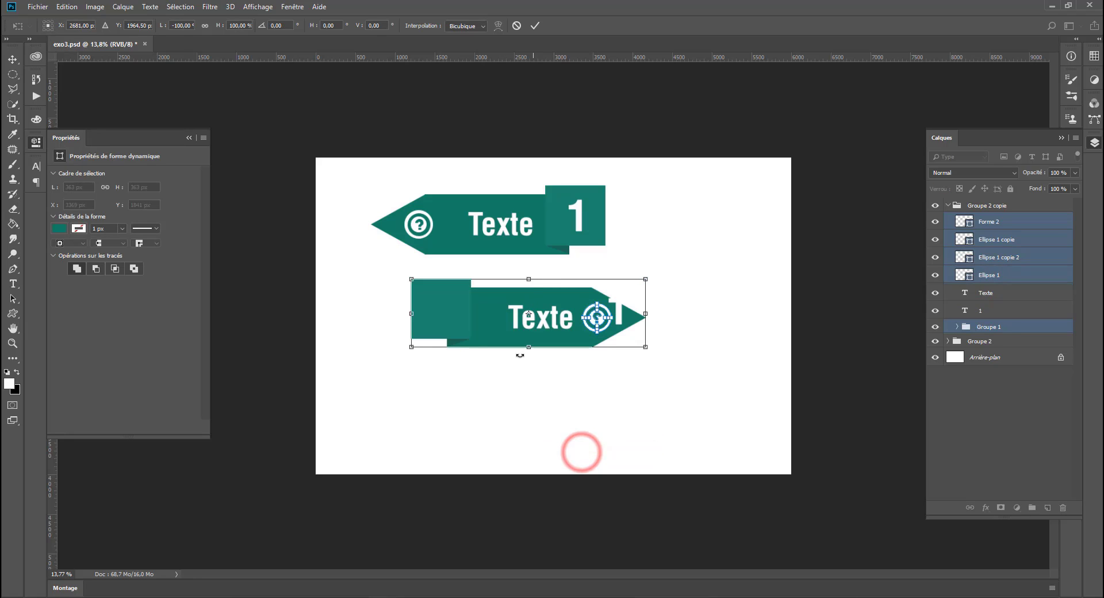
pyautogui.moveTo(483, 333); pyautogui.dragTo(498, 336)
pyautogui.hotkey('ctrl', 'z')
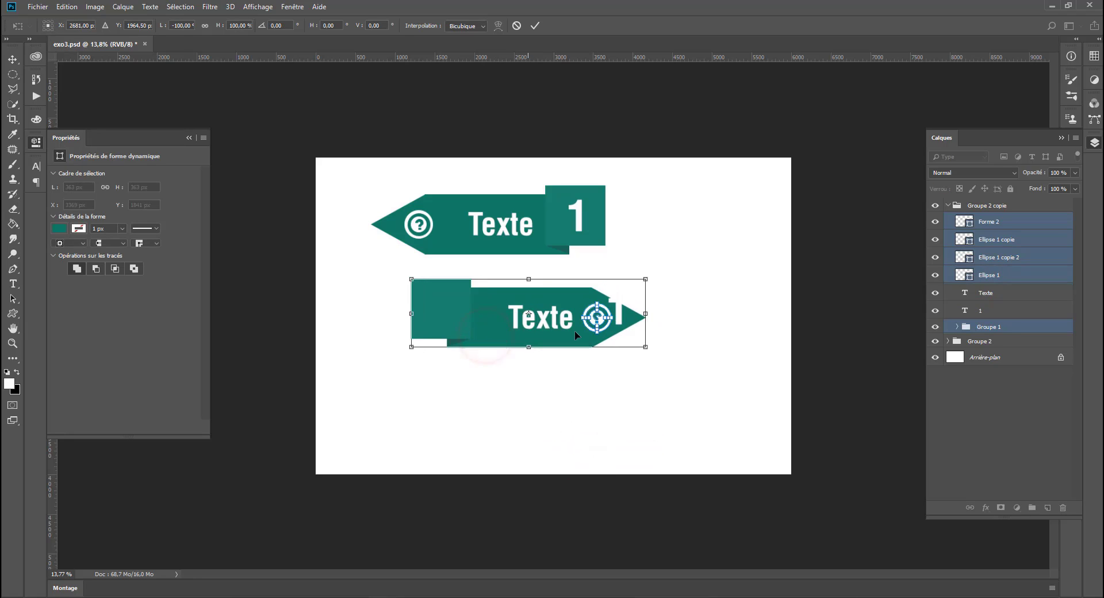
pyautogui.press('Escape')
# Step: Flip only the copied banner's shape group, Groupe 1, horizontally and shift it to the right
pyautogui.keyDown('ctrl'); pyautogui.click(987, 275); pyautogui.keyUp('ctrl')
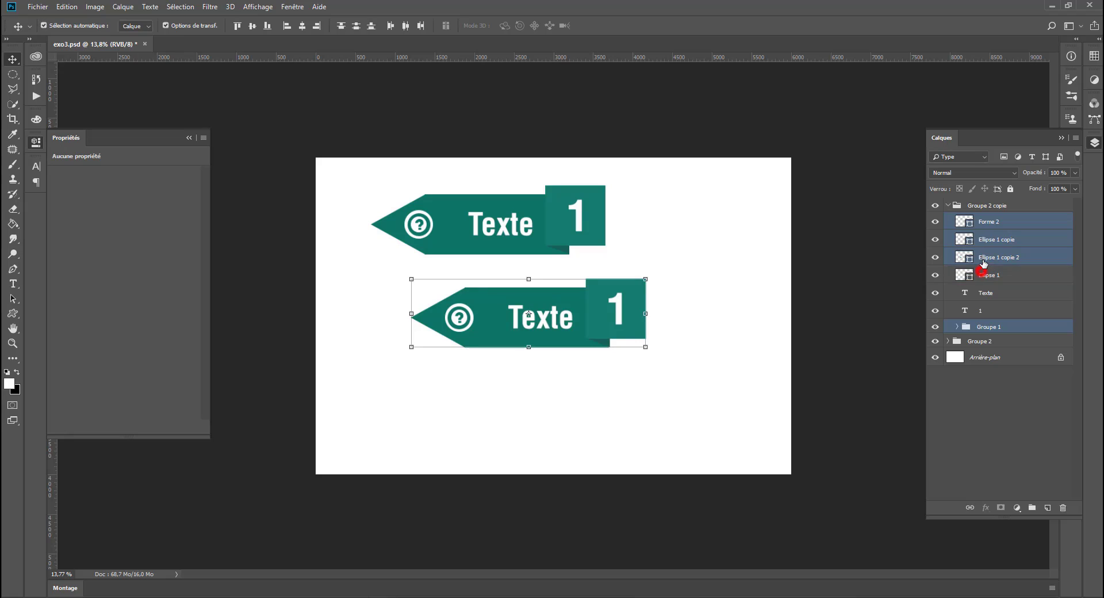
pyautogui.keyDown('ctrl'); pyautogui.click(987, 257); pyautogui.keyUp('ctrl')
pyautogui.keyDown('ctrl'); pyautogui.click(988, 239); pyautogui.keyUp('ctrl')
pyautogui.keyDown('ctrl'); pyautogui.click(990, 222); pyautogui.keyUp('ctrl')
pyautogui.rightClick(492, 332)
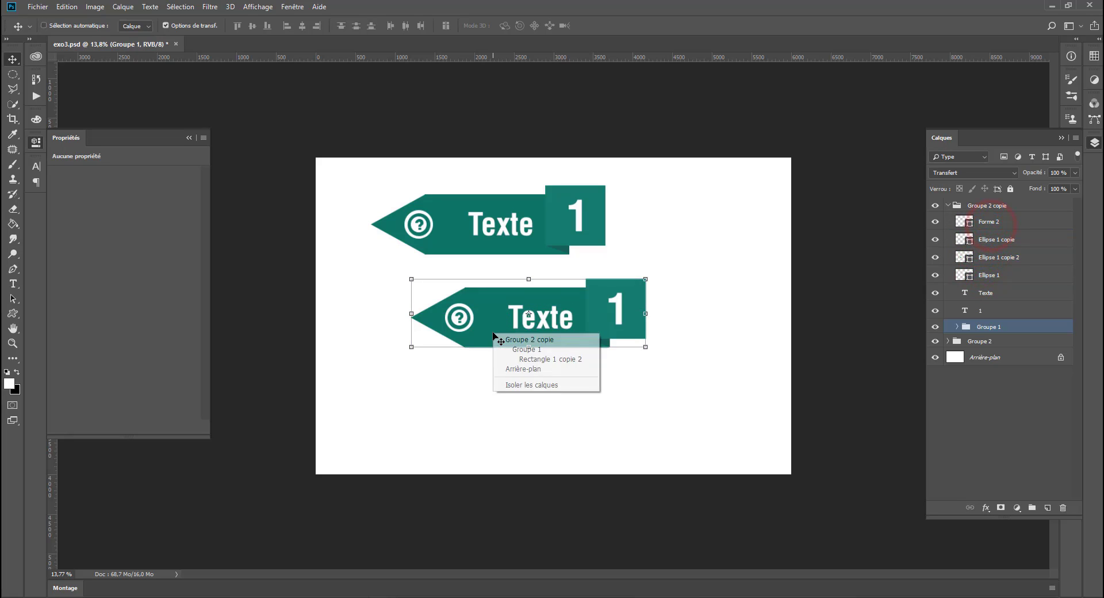
pyautogui.click(513, 291)
pyautogui.hotkey('ctrl', 't')
pyautogui.rightClick(514, 293)
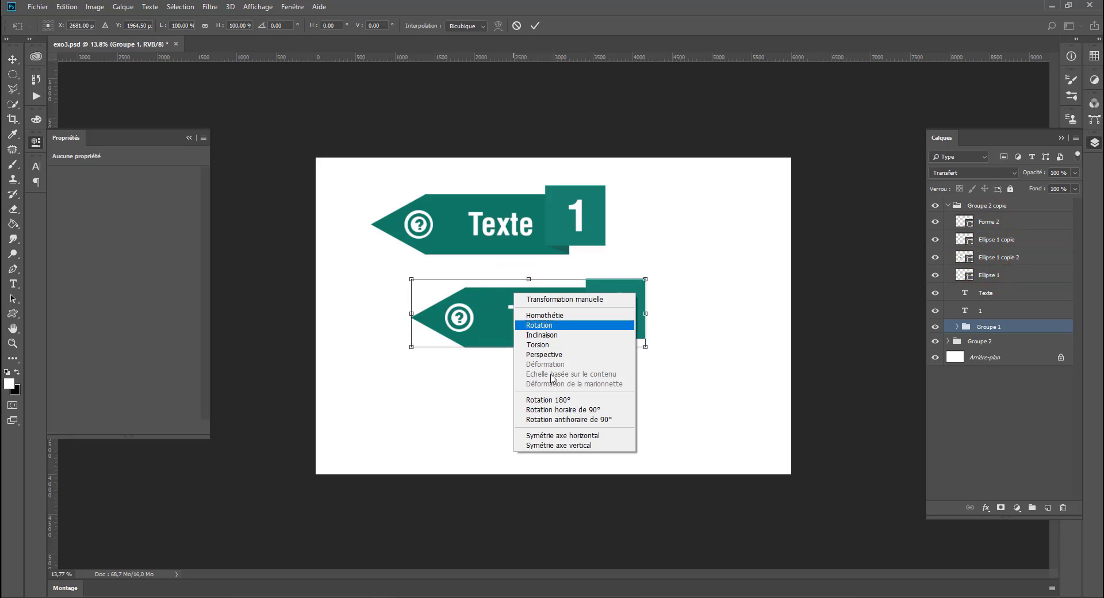
pyautogui.click(566, 439)
pyautogui.moveTo(489, 341); pyautogui.dragTo(548, 344)
pyautogui.press('Return')
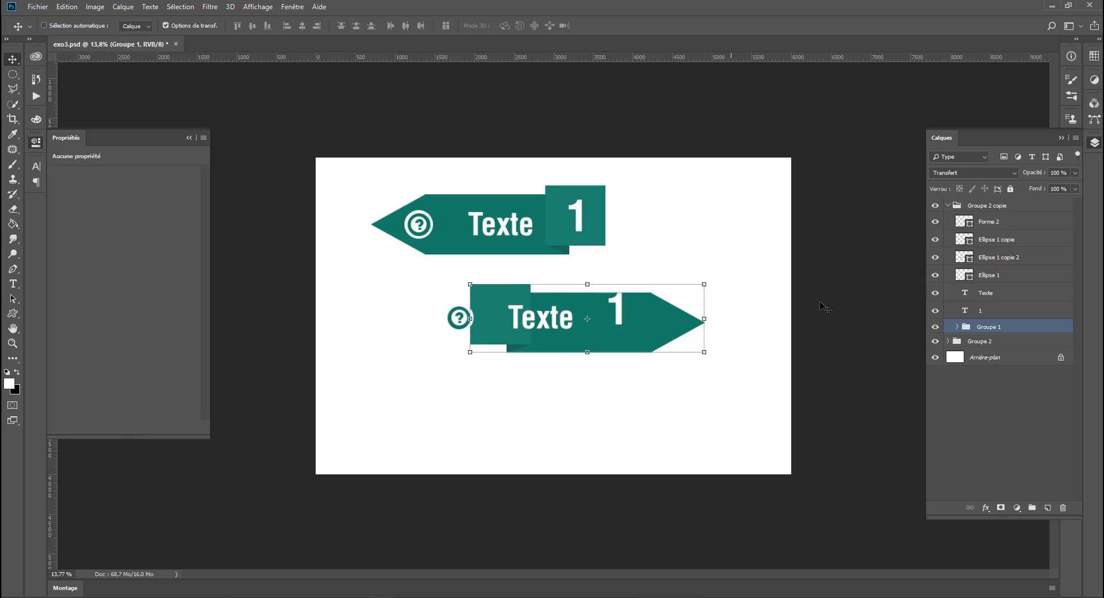
# Step: Move the copied number 1 onto the flipped banner's square and centre Texte on the banner body
pyautogui.click(986, 313)
pyautogui.moveTo(587, 405); pyautogui.dragTo(485, 410)
pyautogui.moveTo(517, 318); pyautogui.dragTo(552, 322)
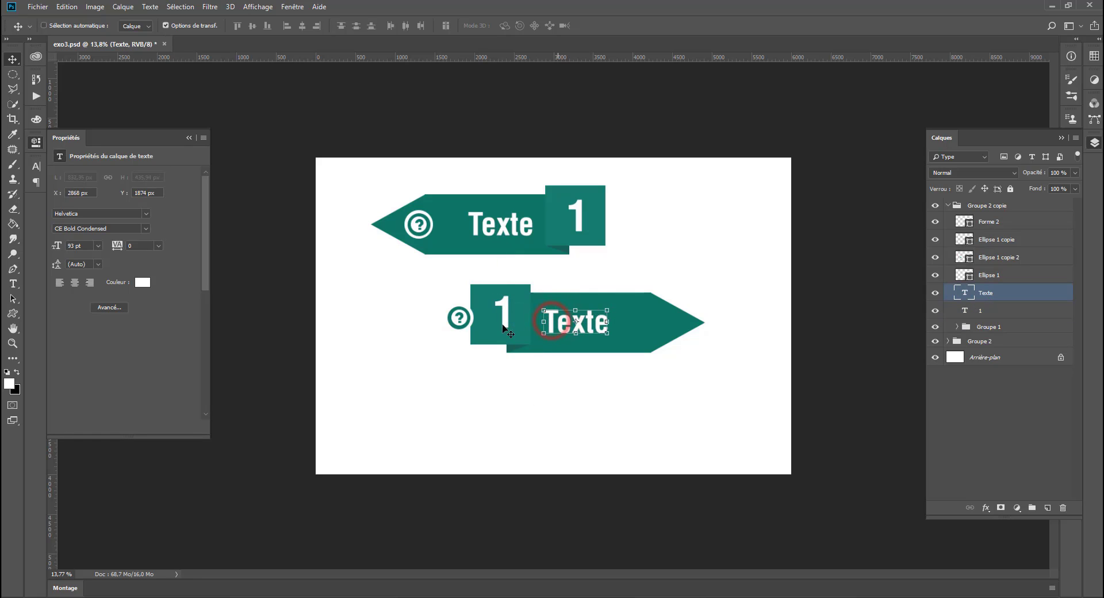
# Step: Group the copied question mark with its three circles and move them to the flipped banner's arrow end
pyautogui.click(971, 276)
pyautogui.keyDown('shift'); pyautogui.click(992, 222); pyautogui.keyUp('shift')
pyautogui.hotkey('ctrl', 'g')
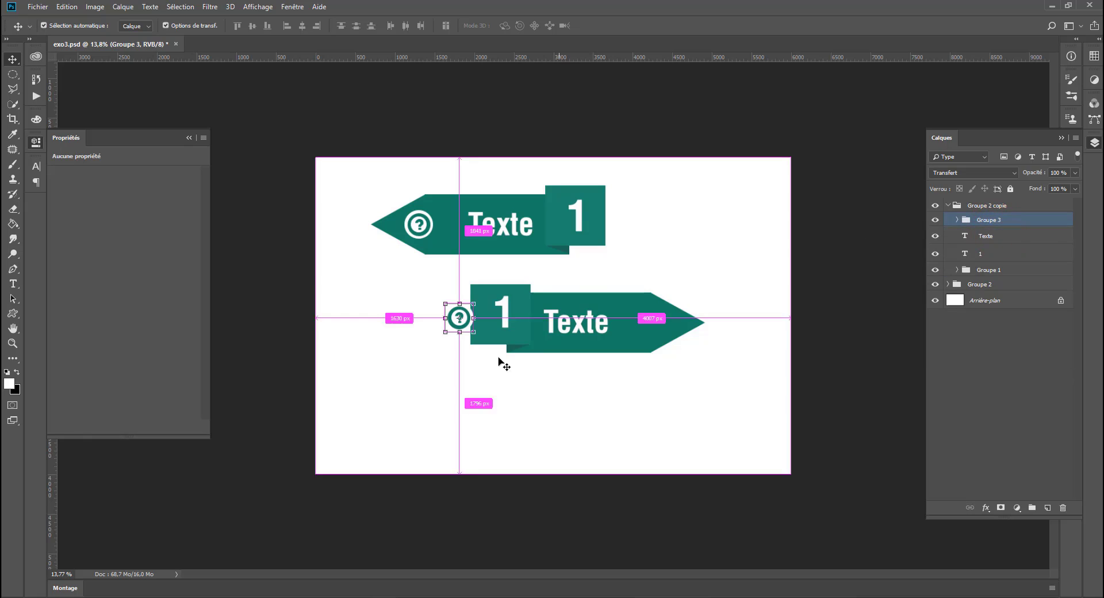
pyautogui.moveTo(500, 402); pyautogui.dragTo(678, 414)
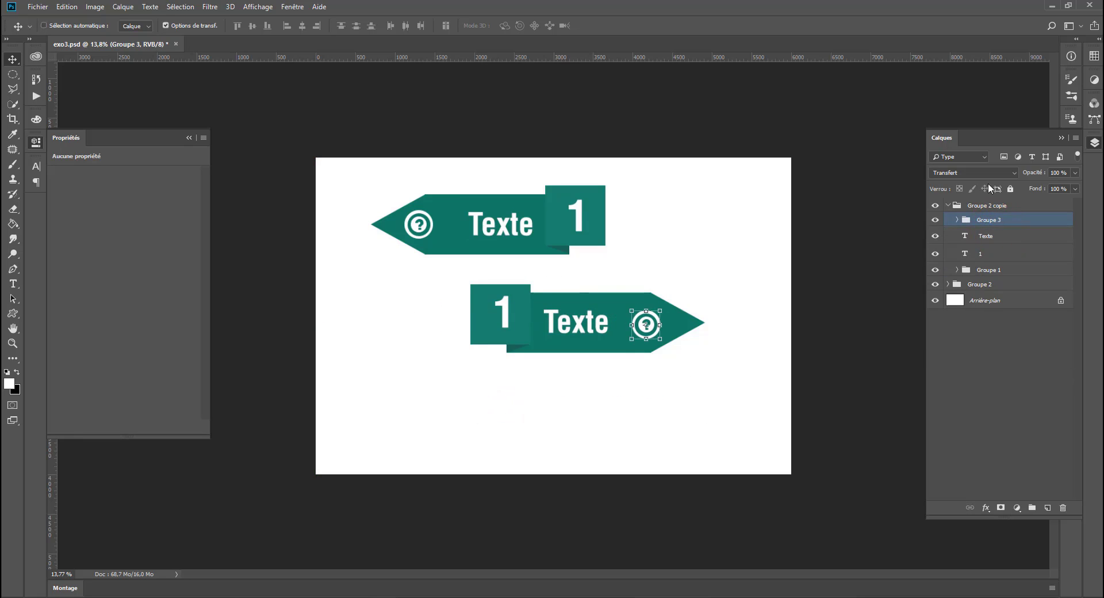
# Step: Recolour the lower banner's number square, Rectangle 1 copie, with turquoise blue #10a4b5
pyautogui.click(958, 271)
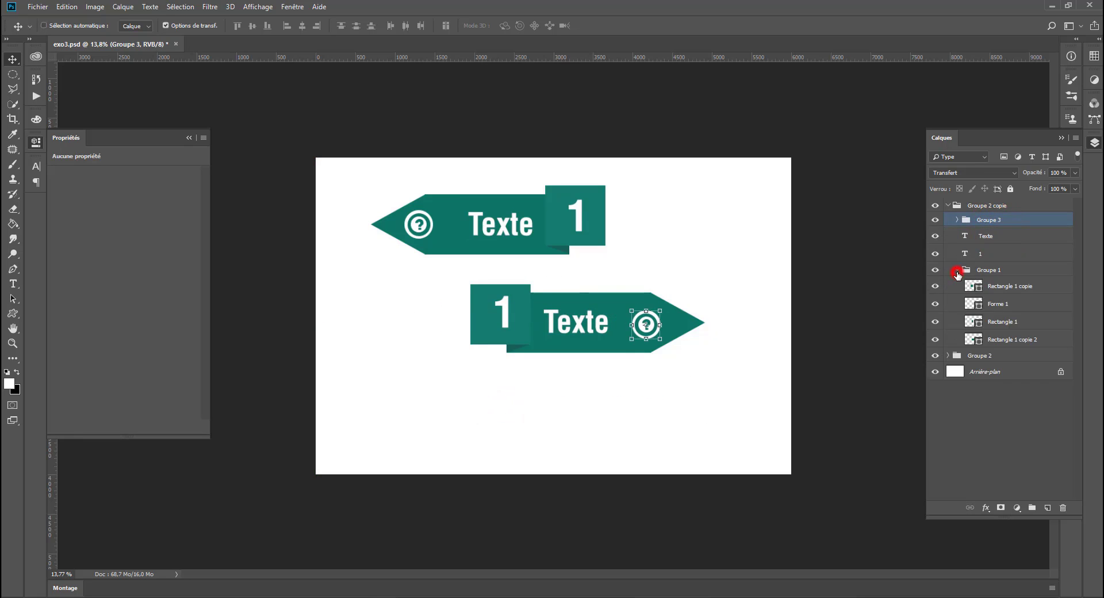
pyautogui.doubleClick(974, 292)
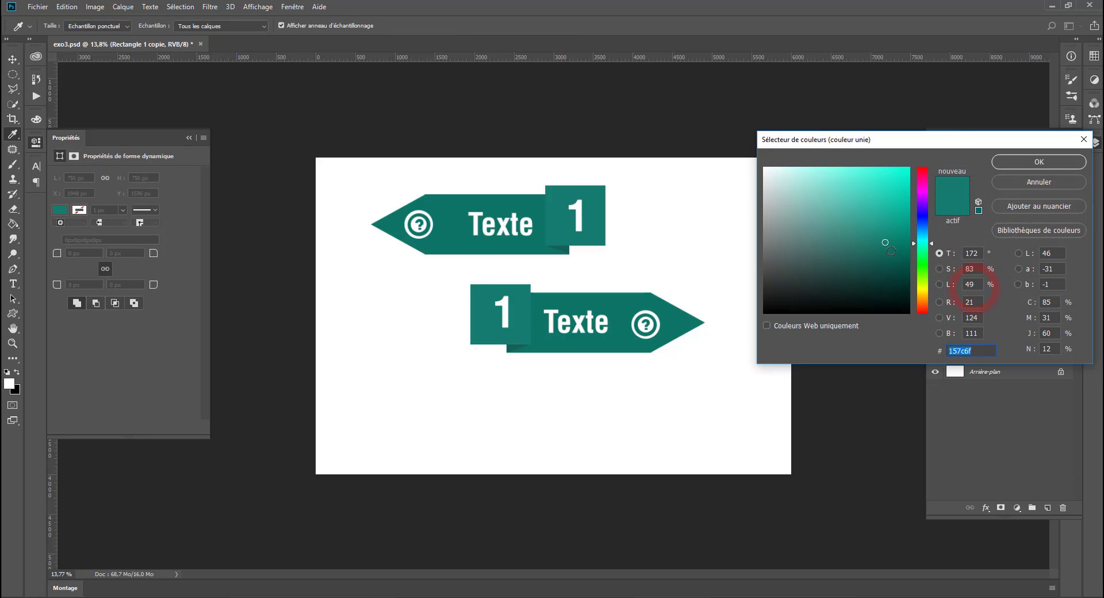
pyautogui.moveTo(923, 285); pyautogui.dragTo(927, 322)
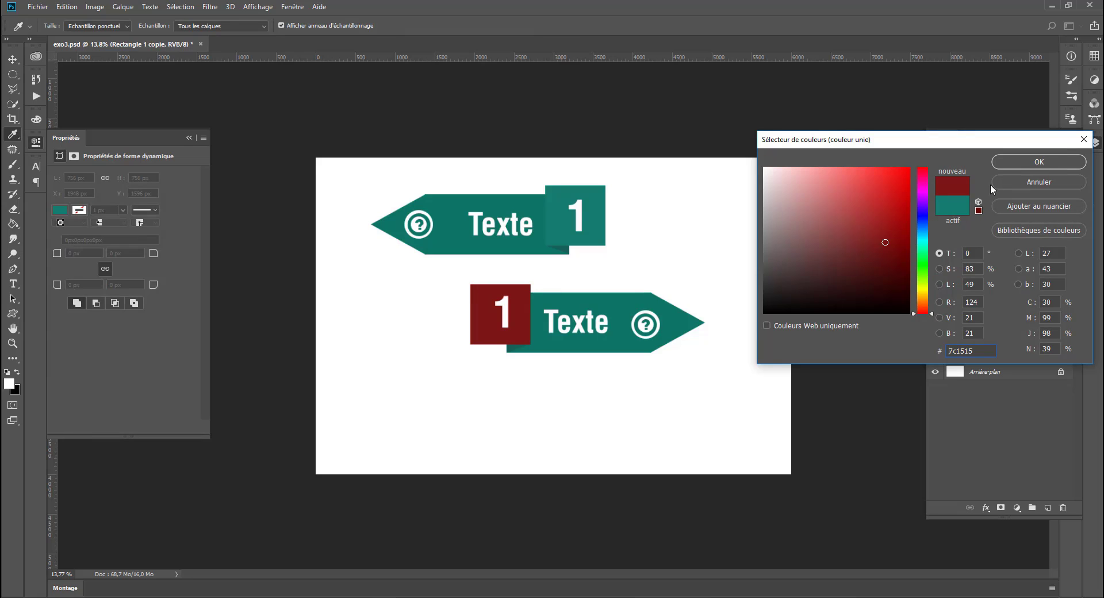
pyautogui.moveTo(923, 232)
pyautogui.mouseDown()
pyautogui.moveTo(923, 242)
pyautogui.moveTo(923, 219)
pyautogui.moveTo(923, 242)
pyautogui.mouseUp()
pyautogui.click(896, 217)
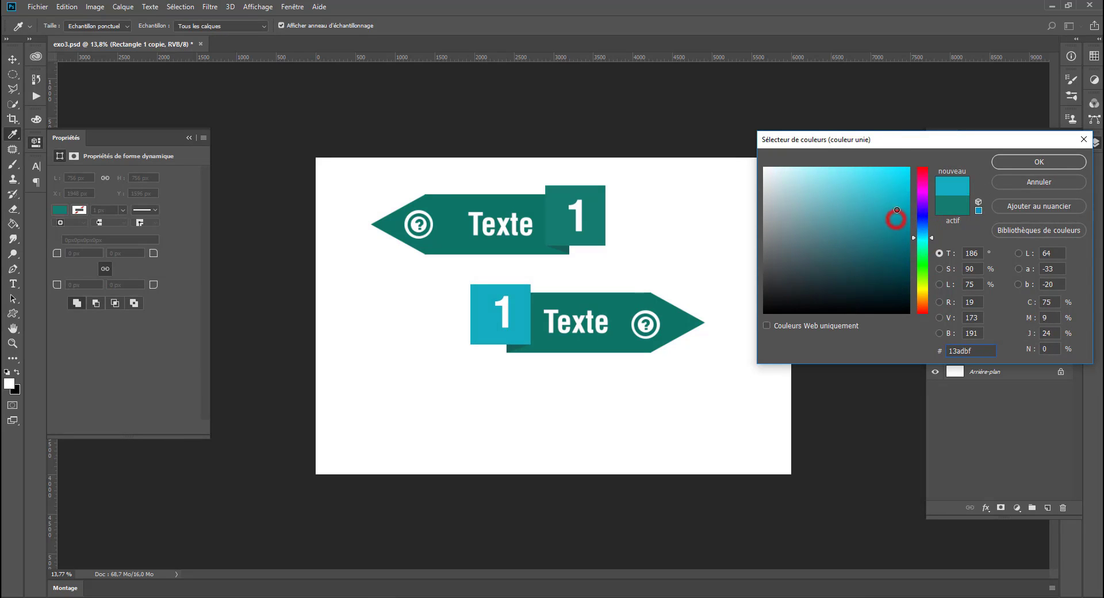
pyautogui.click(1045, 163)
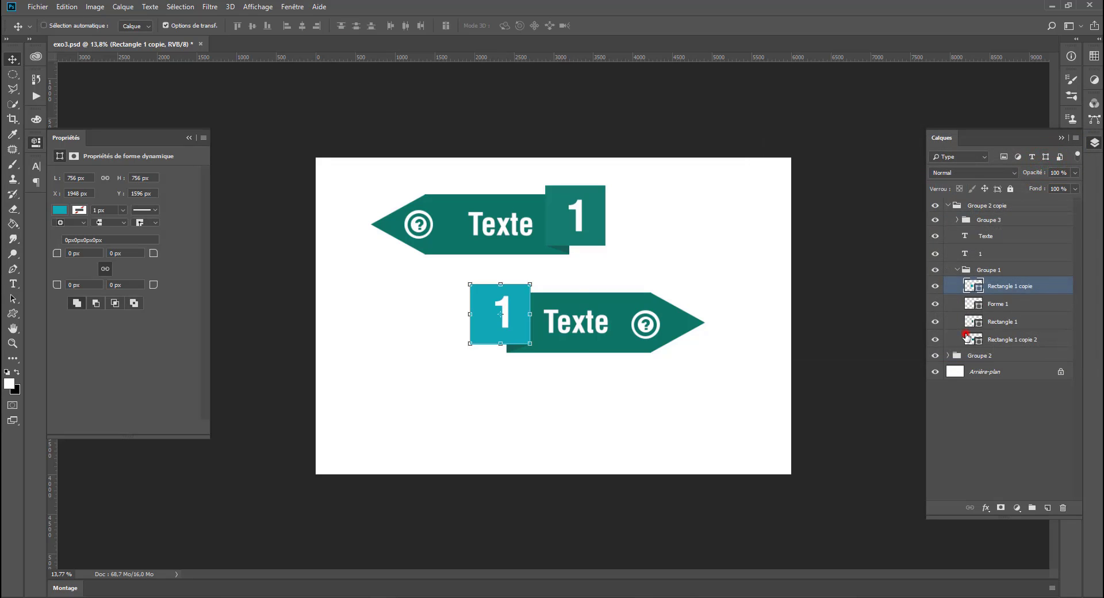
# Step: Recolour the lower banner's body, Rectangle 1 copie 2, with #16838f, a darker shade of the square's blue
pyautogui.doubleClick(967, 338)
pyautogui.click(501, 299)
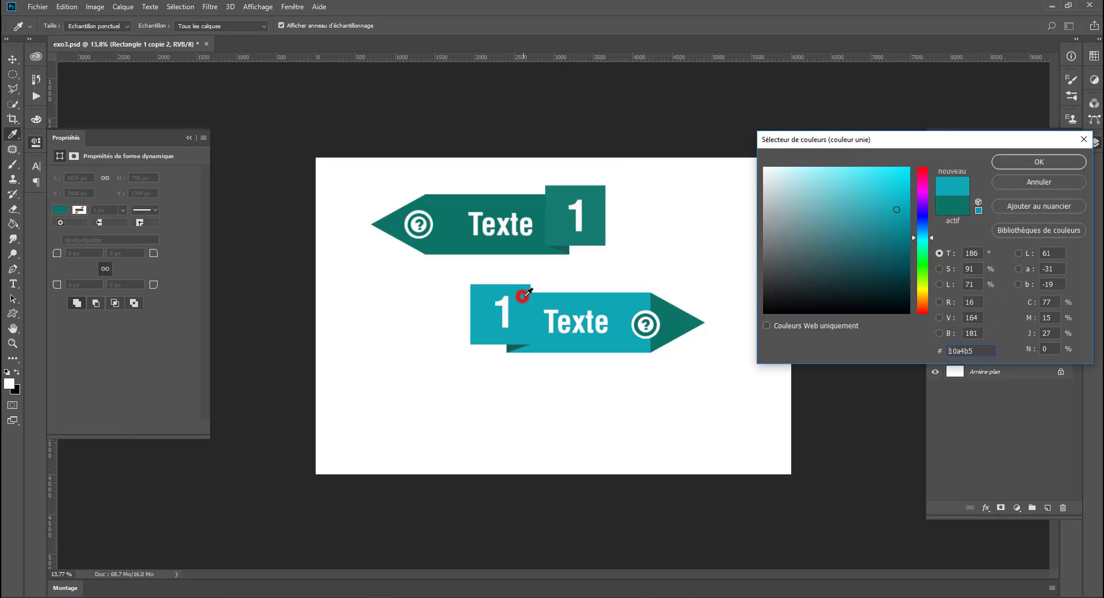
pyautogui.click(888, 230)
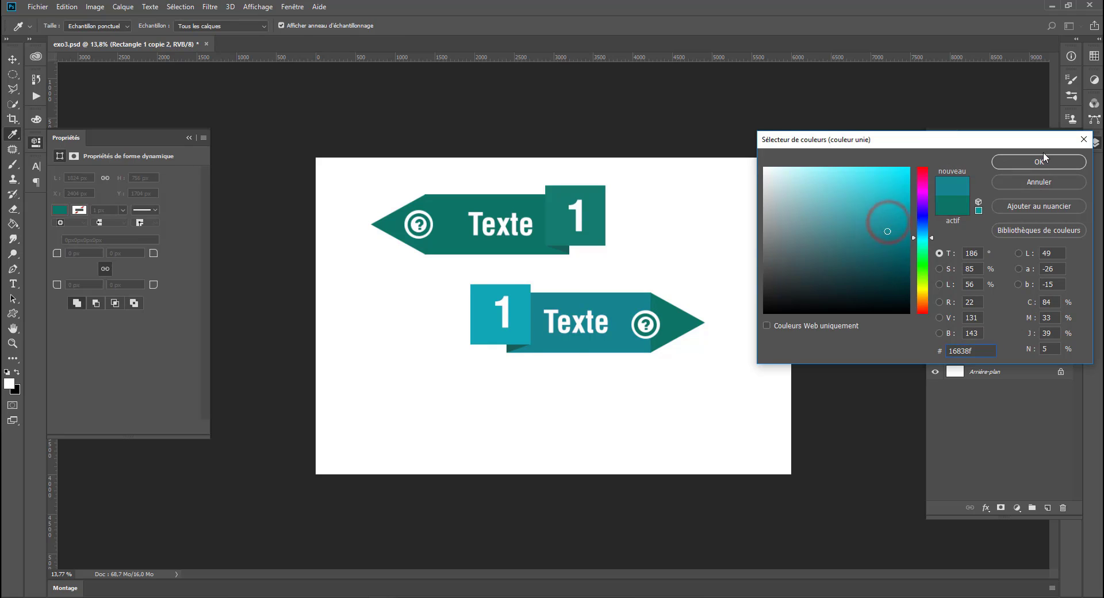
pyautogui.click(1039, 162)
# Step: Recolour the lower banner's fold, Rectangle 1, with #115b63, a darker shade of the body colour
pyautogui.click(968, 312)
pyautogui.doubleClick(969, 320)
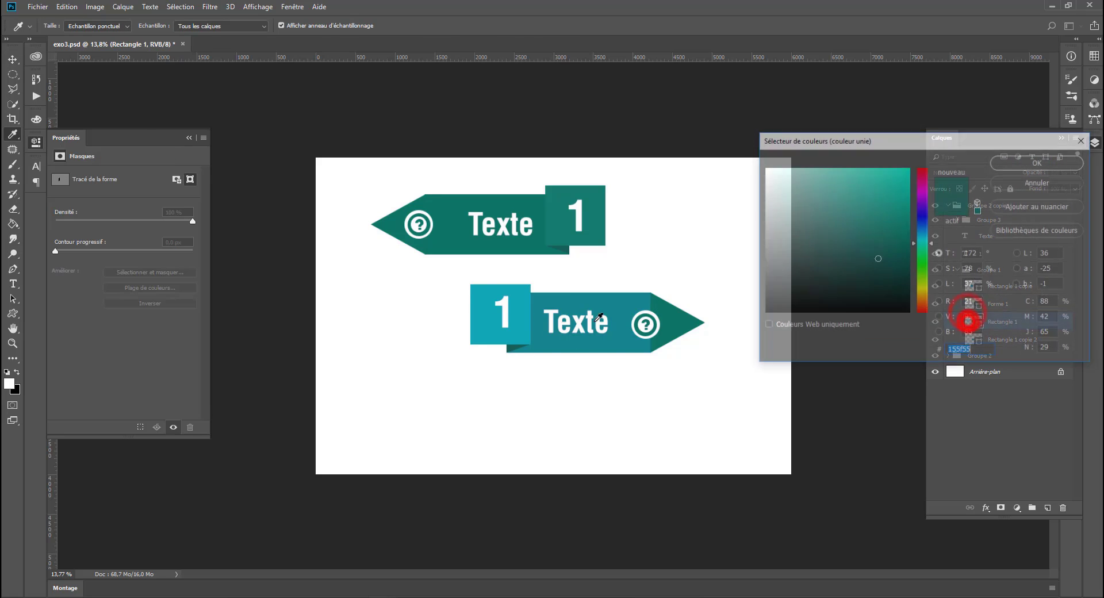
pyautogui.click(610, 353)
pyautogui.click(644, 325)
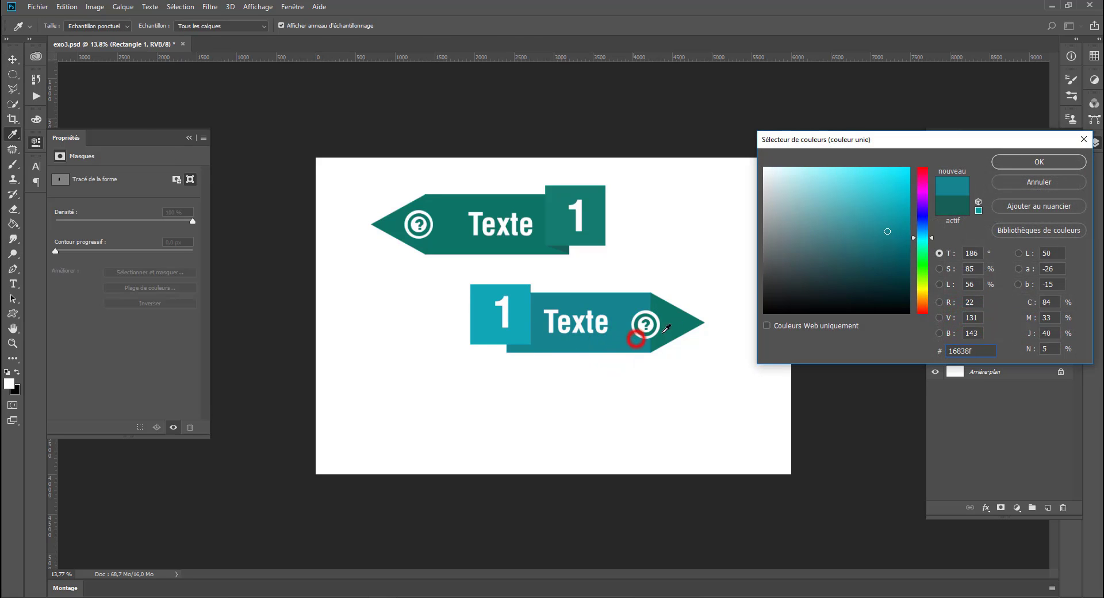
pyautogui.click(881, 254)
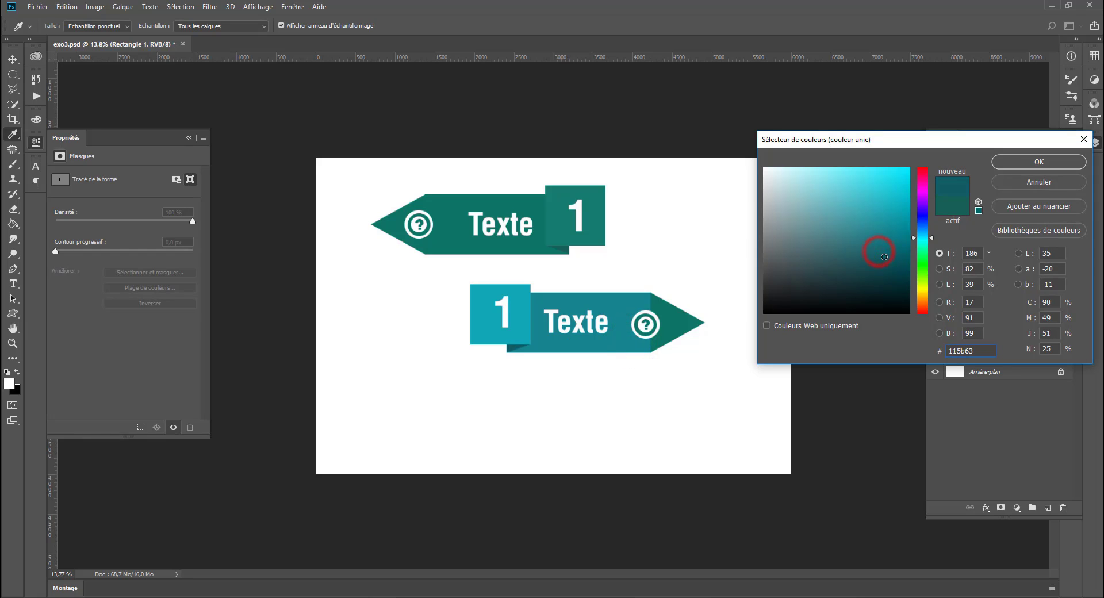
pyautogui.click(1065, 164)
# Step: Fill the lower banner's arrow tip, Forme 1, with #16838f sampled from the banner body
pyautogui.keyDown('ctrl'); pyautogui.click(682, 330); pyautogui.keyUp('ctrl')
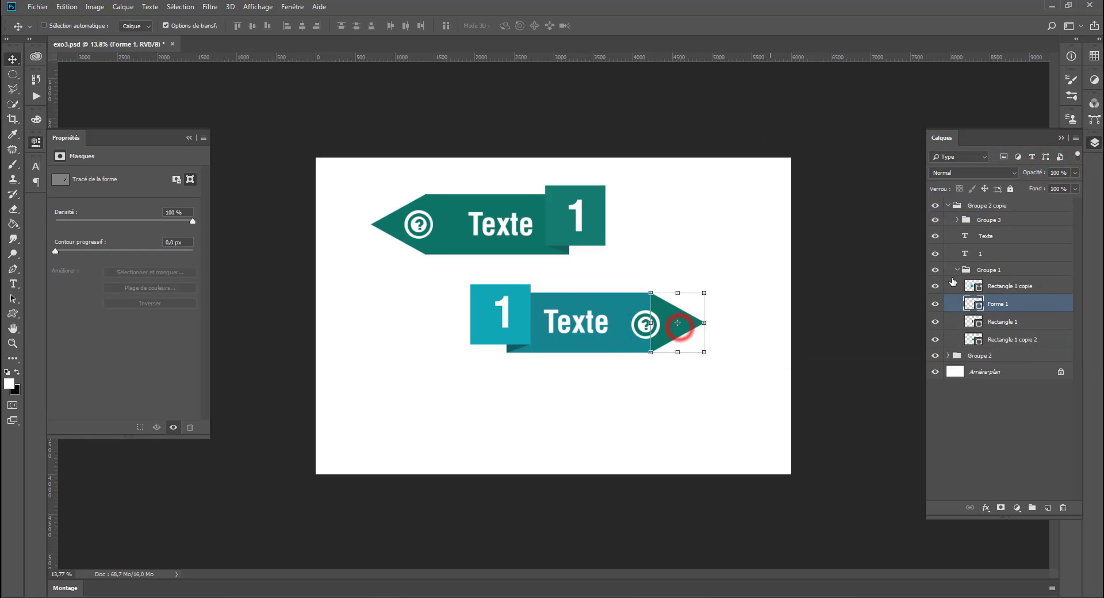
pyautogui.doubleClick(974, 305)
pyautogui.click(605, 345)
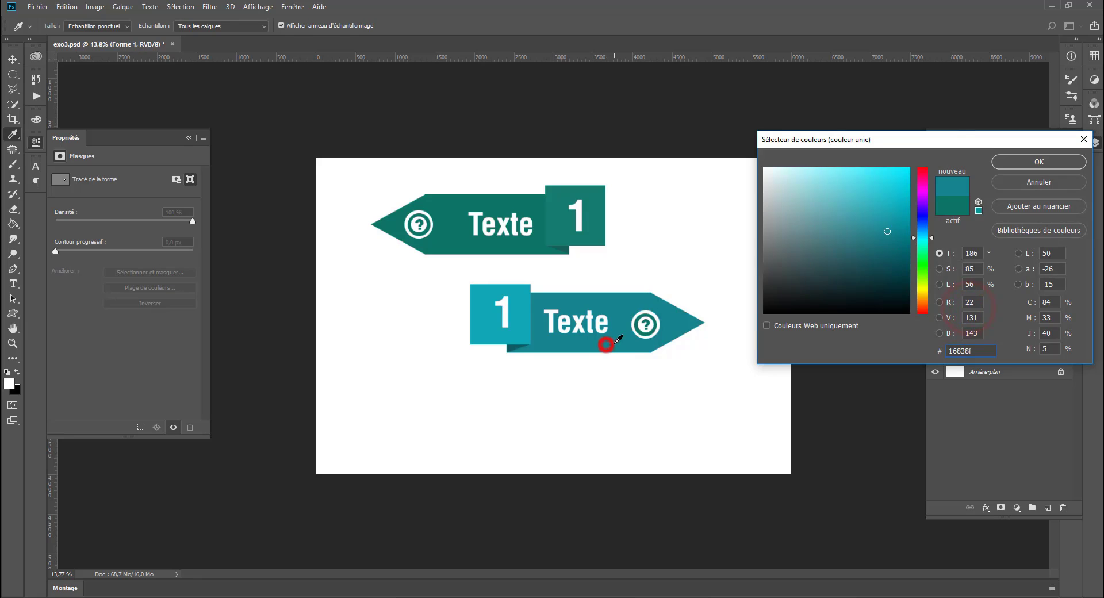
pyautogui.press('Return')
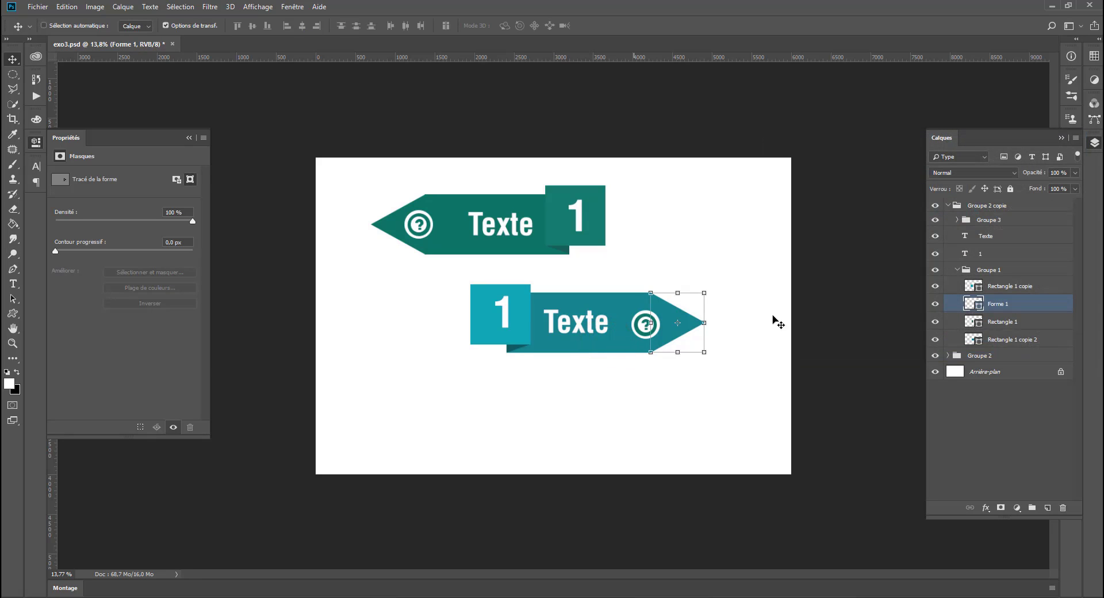
# Step: Recolour the icon's ring gap, Ellipse 1 copie 2 in the lower banner's Groupe 3, with the blue sampled from the banner body
pyautogui.click(957, 220)
pyautogui.click(957, 220)
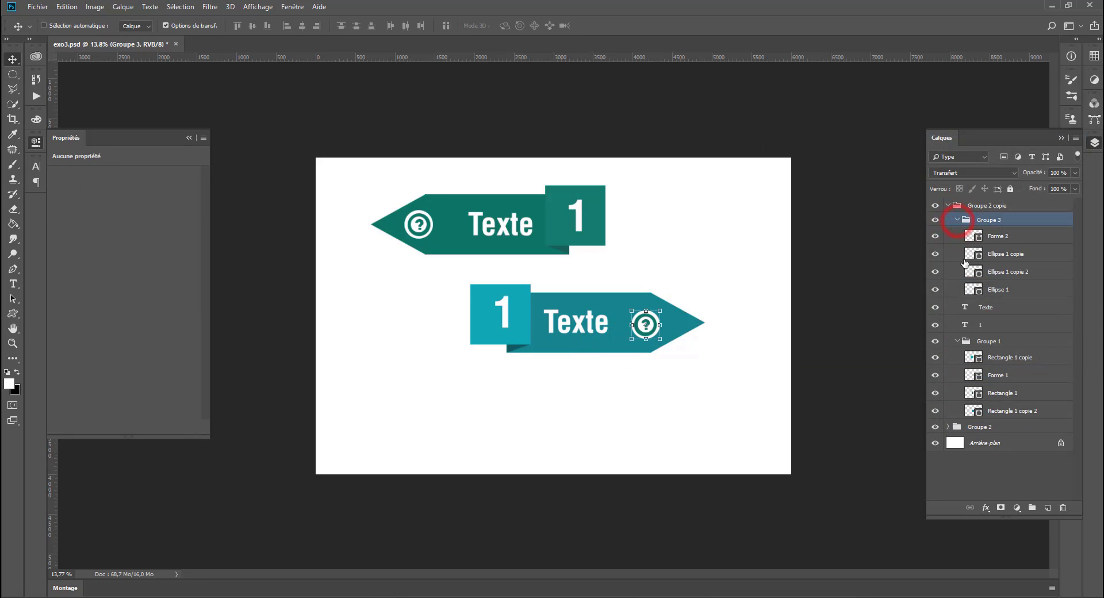
pyautogui.click(972, 256)
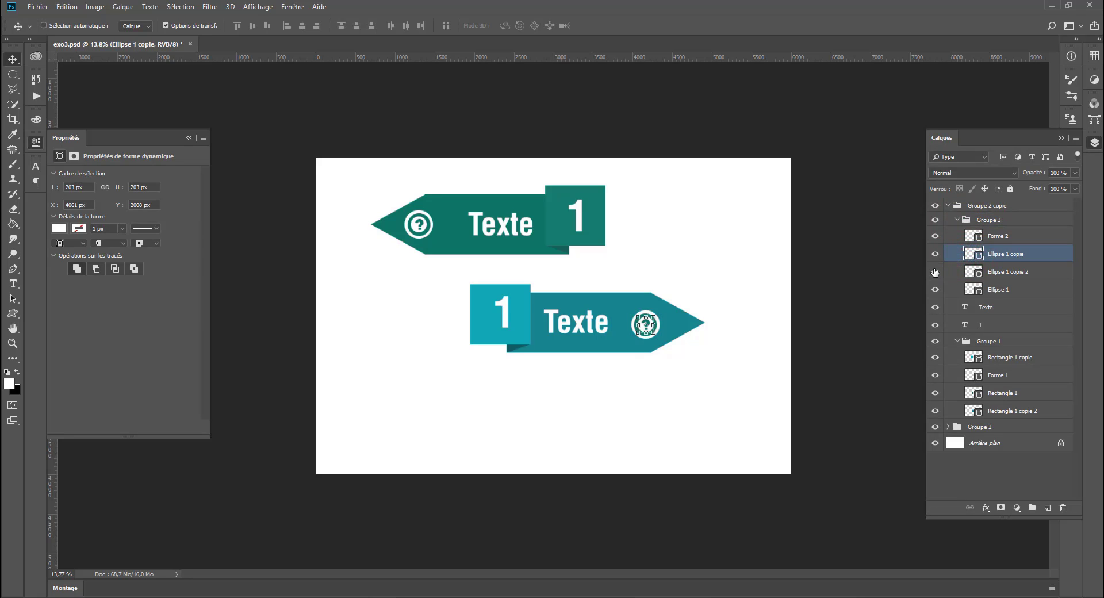
pyautogui.click(935, 271)
pyautogui.click(935, 271)
pyautogui.click(972, 271)
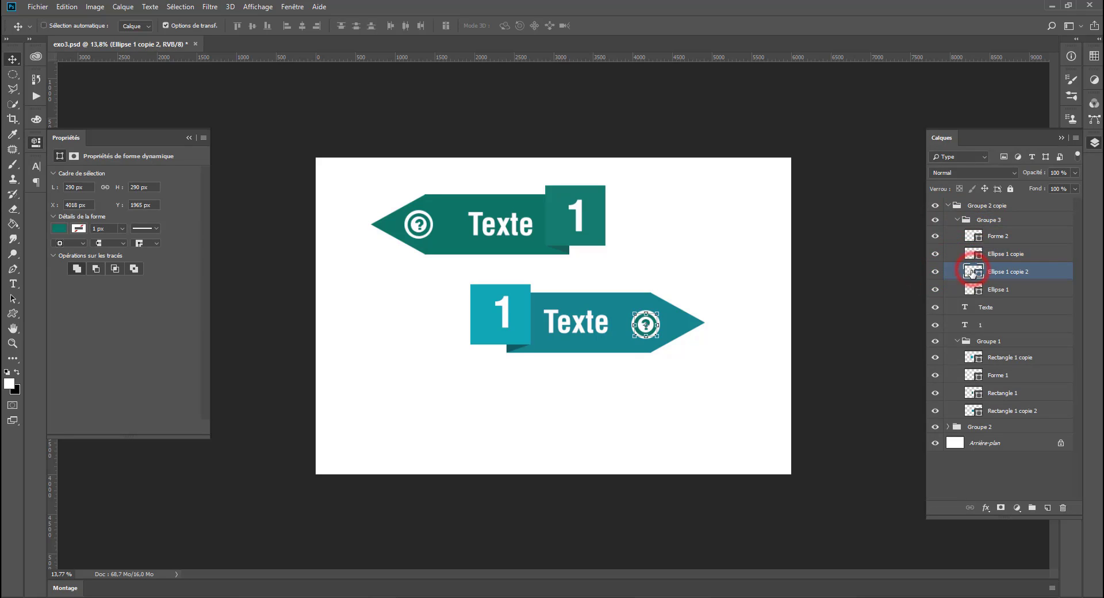
pyautogui.doubleClick(972, 271)
pyautogui.click(623, 348)
pyautogui.press('Return')
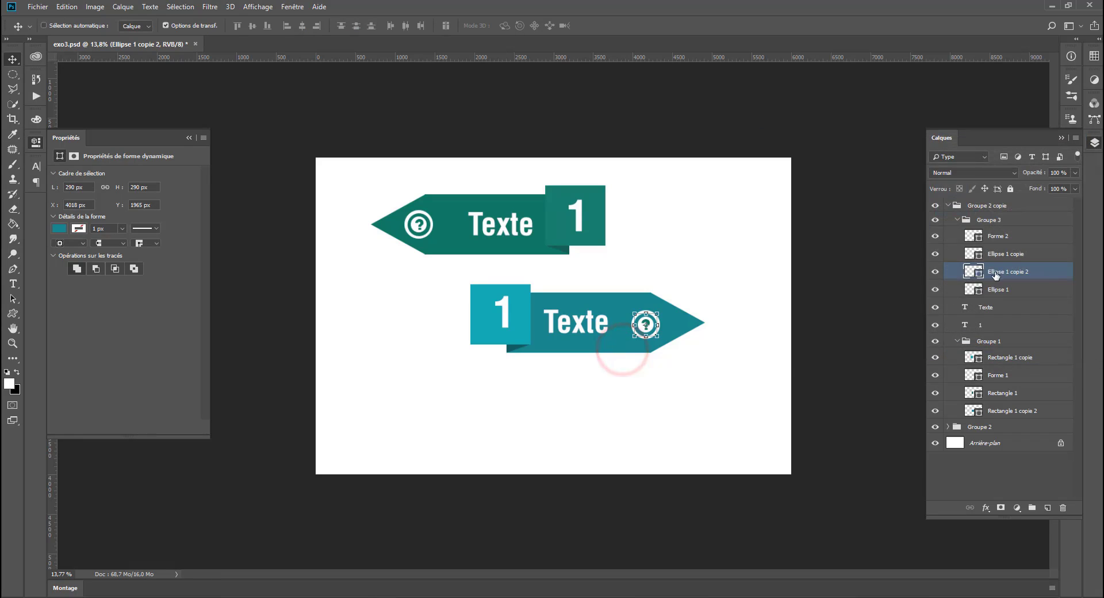
# Step: Fill the lower banner's question mark, Forme 2, with #16838f sampled from the banner body
pyautogui.doubleClick(971, 236)
pyautogui.click(642, 346)
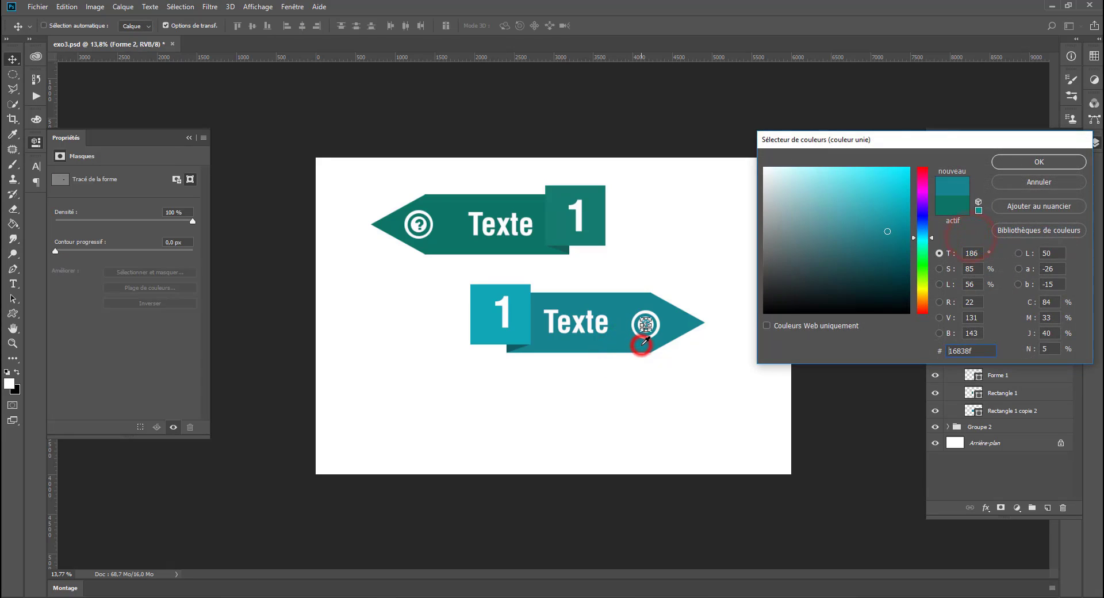
pyautogui.press('Return')
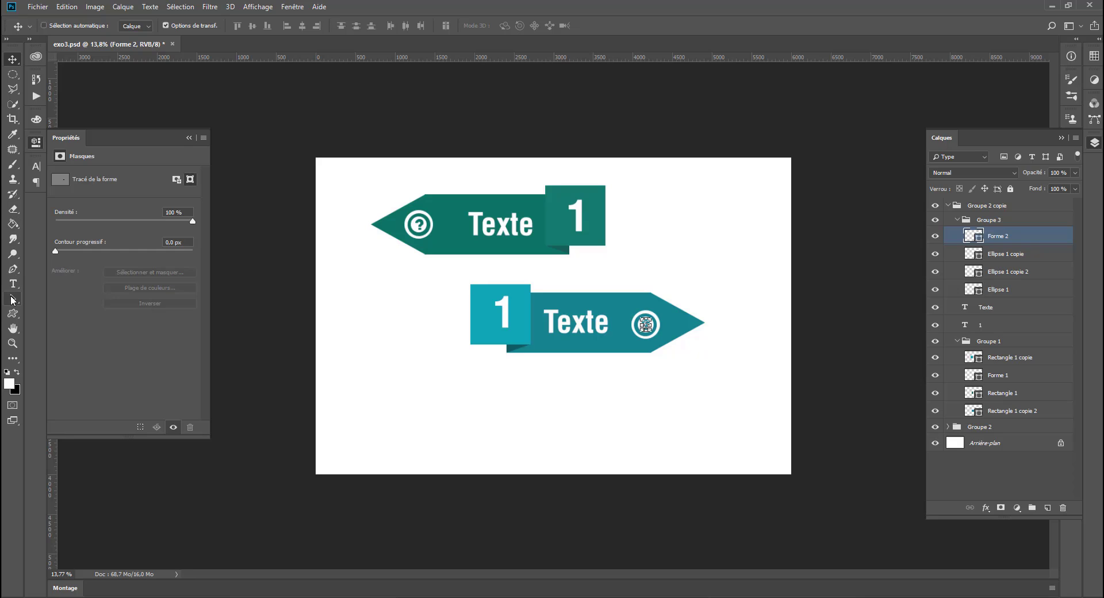
# Step: Draw a curved Pen shape directly above the background layer, from the upper banner's number square around to the lower banner's upper edge
pyautogui.click(13, 268)
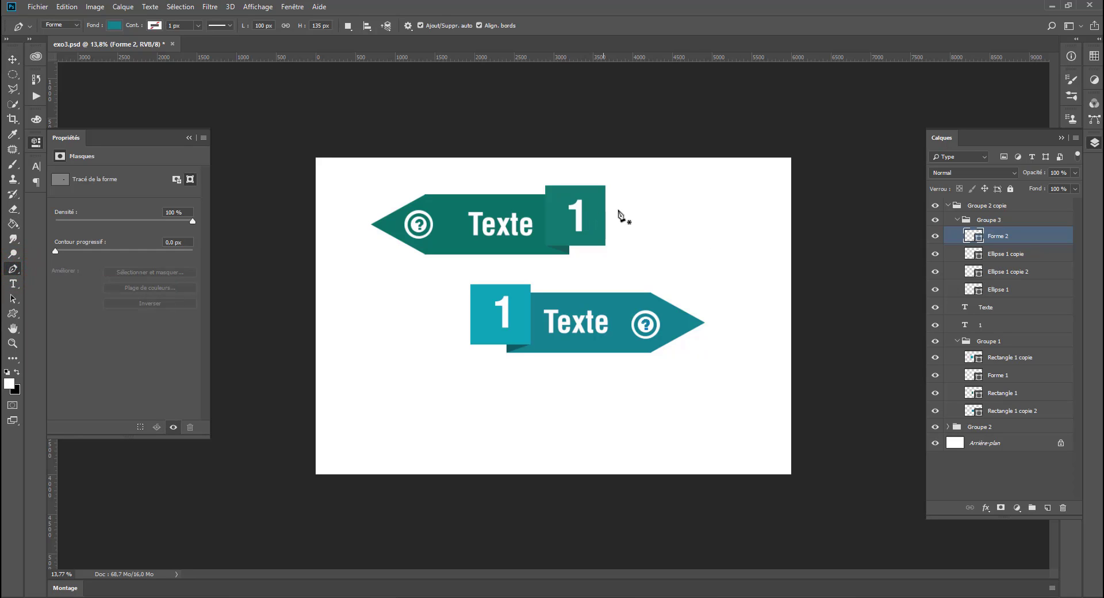
pyautogui.click(945, 207)
pyautogui.click(947, 205)
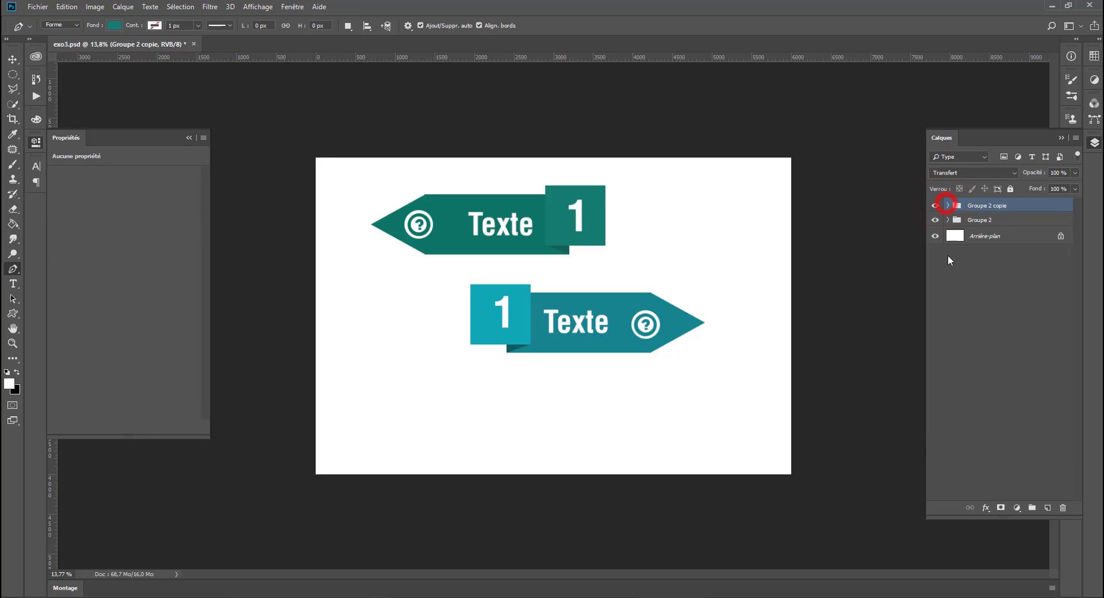
pyautogui.click(979, 236)
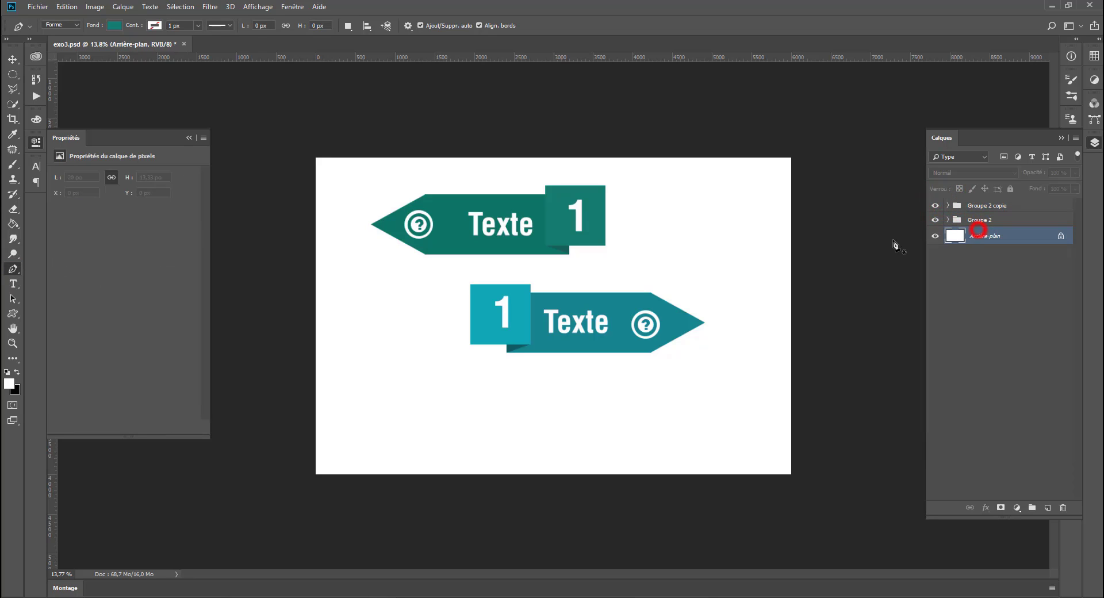
pyautogui.click(598, 219)
pyautogui.moveTo(690, 231); pyautogui.dragTo(691, 288)
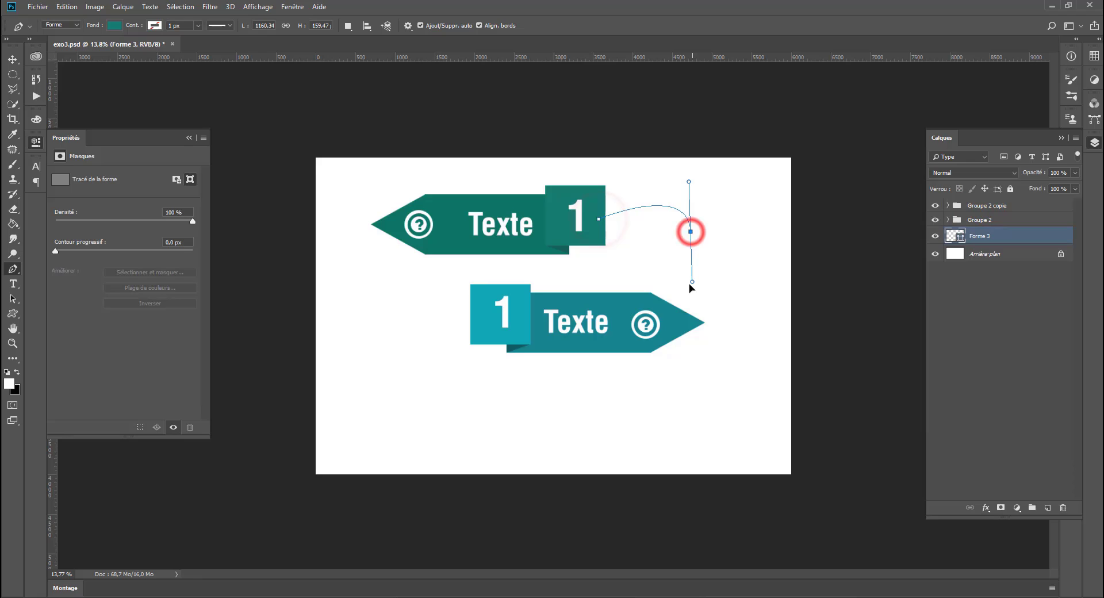
pyautogui.click(656, 301)
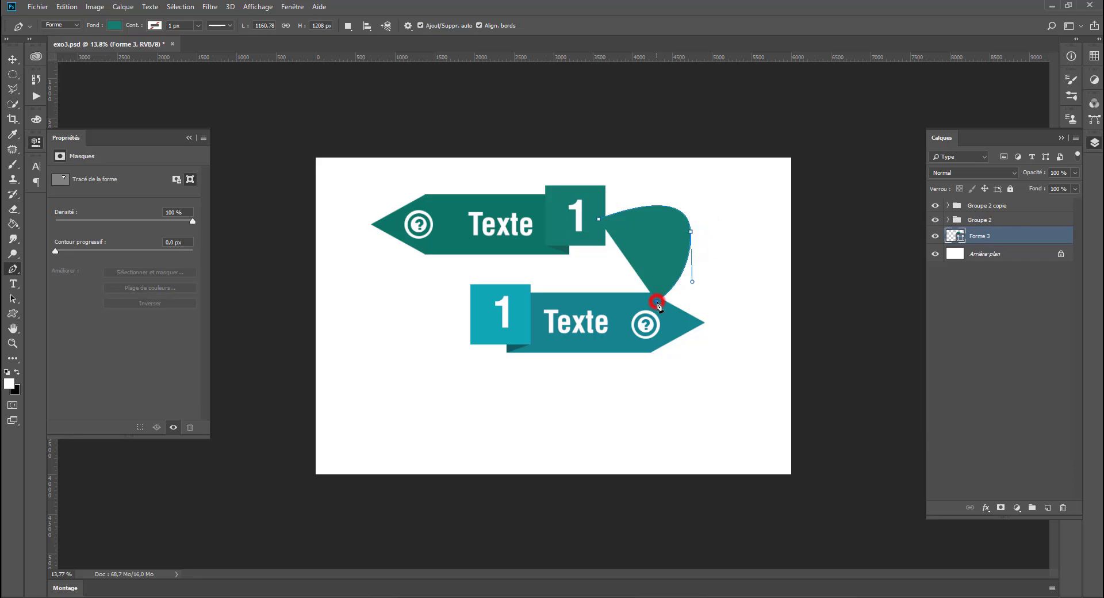
# Step: Remove the connecting curve's fill and give it a grey stroke
pyautogui.click(110, 27)
pyautogui.click(49, 47)
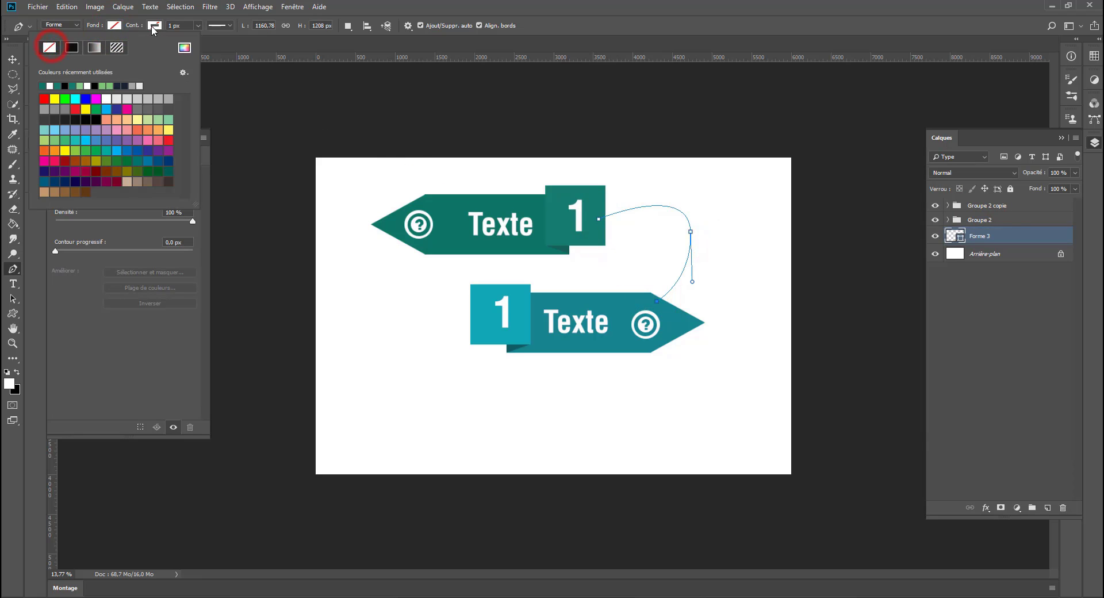
pyautogui.click(154, 26)
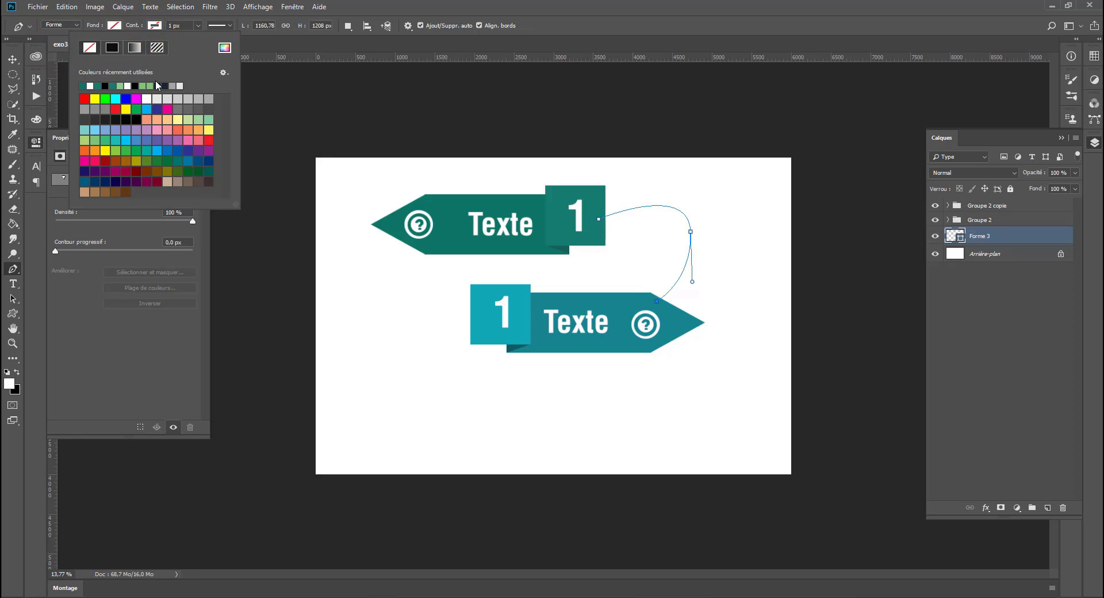
pyautogui.click(109, 107)
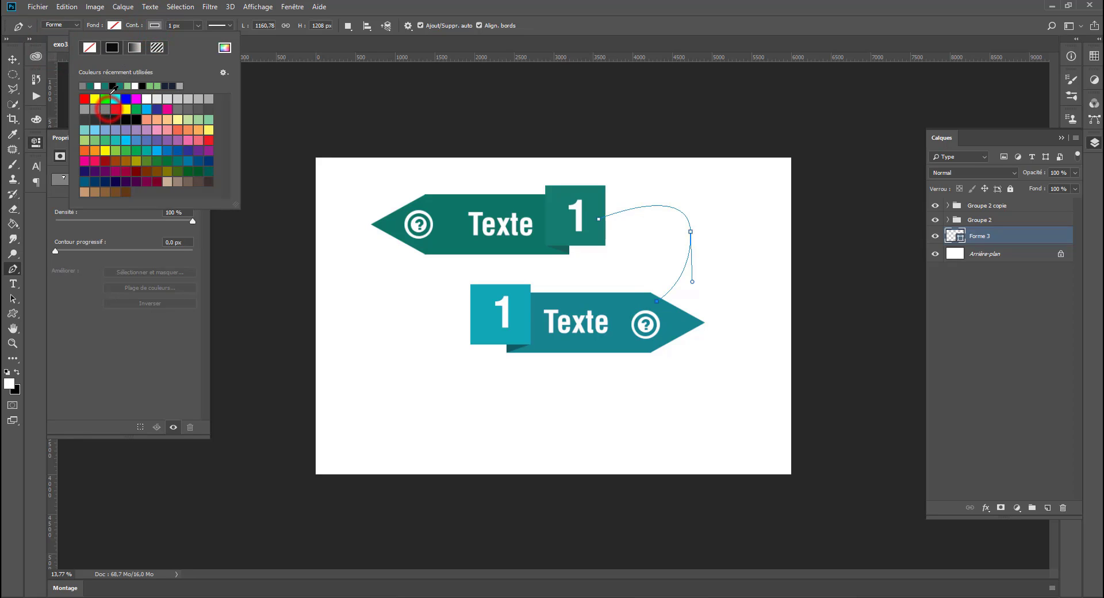
# Step: Thicken the connecting curve's stroke to about 73 px and apply the dashed line style
pyautogui.click(181, 26)
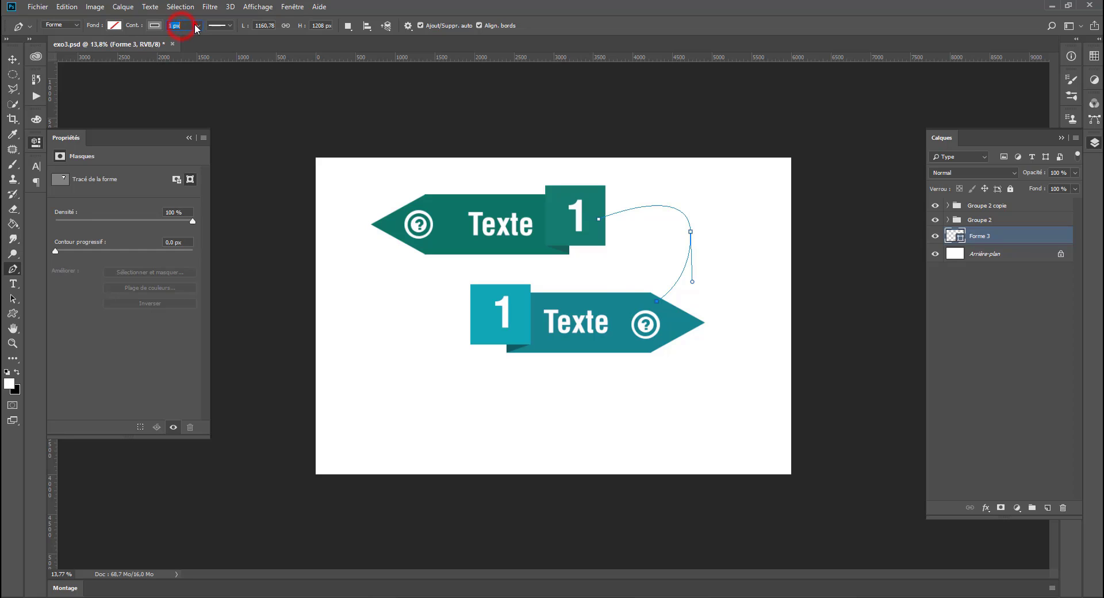
pyautogui.click(198, 26)
pyautogui.moveTo(218, 41); pyautogui.dragTo(213, 36)
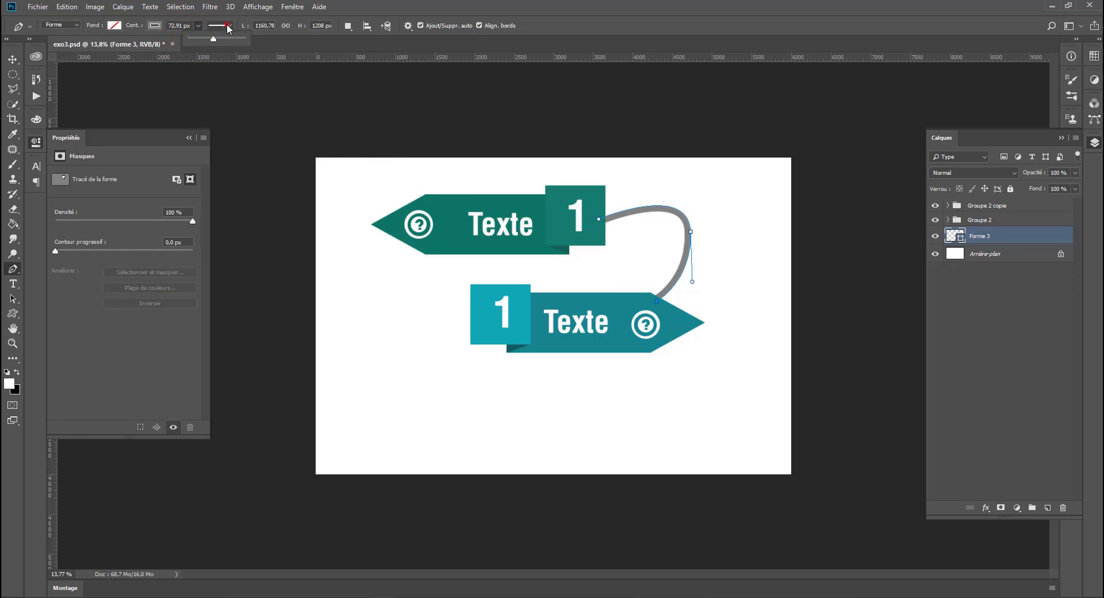
pyautogui.click(227, 25)
pyautogui.click(204, 81)
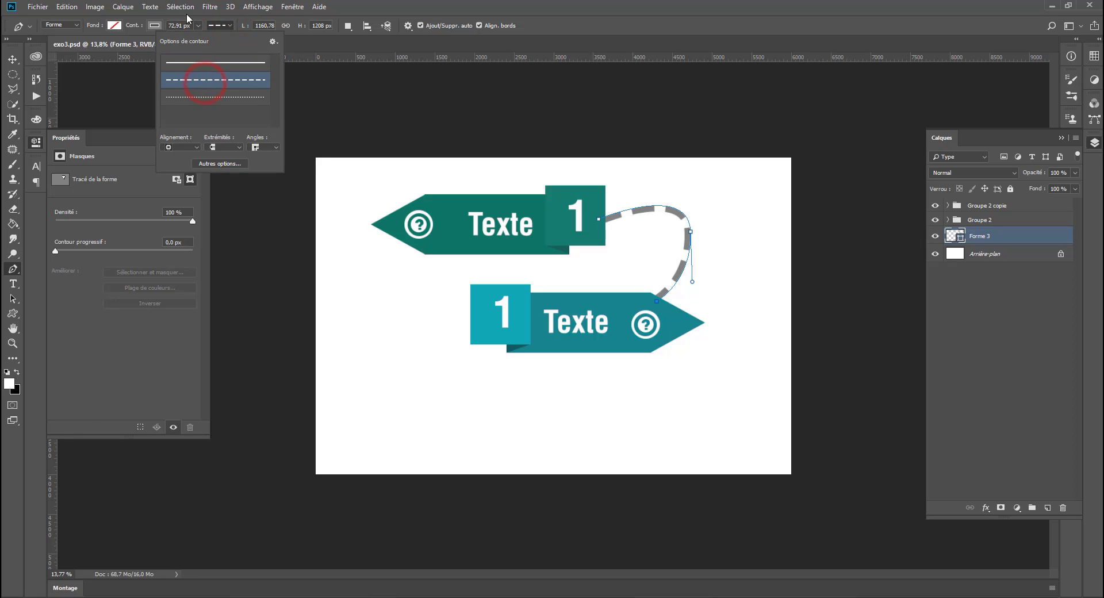
# Step: Reduce the dashed curve's stroke width to about 40 px
pyautogui.click(198, 26)
pyautogui.click(185, 37)
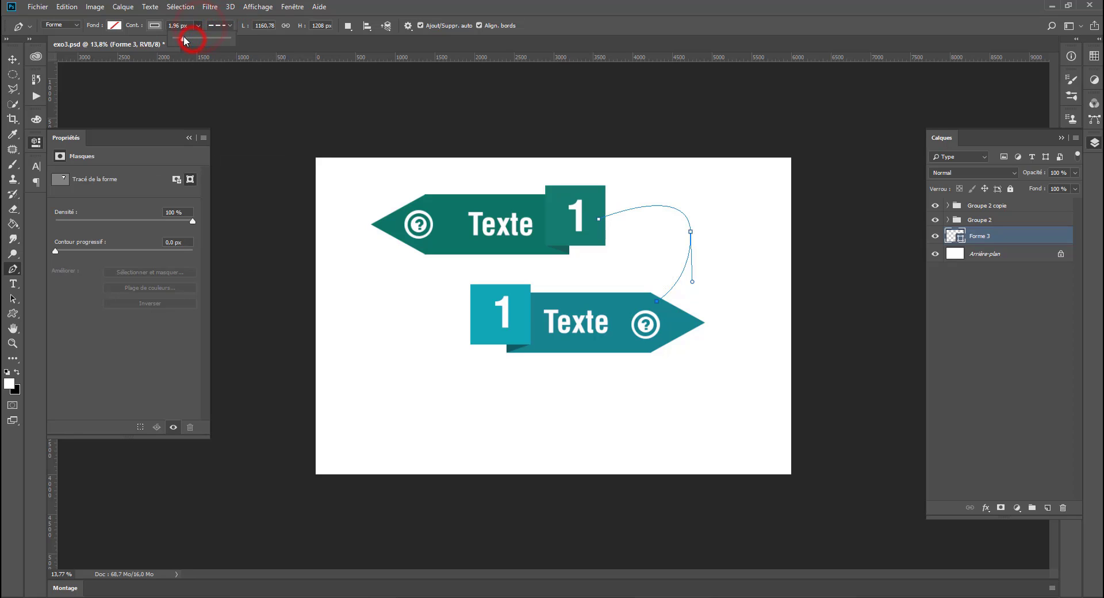
pyautogui.moveTo(184, 35); pyautogui.dragTo(192, 36)
# Step: Try to reshape the dashed curve by moving the direction handles of its middle anchor point one at a time
pyautogui.click(702, 277)
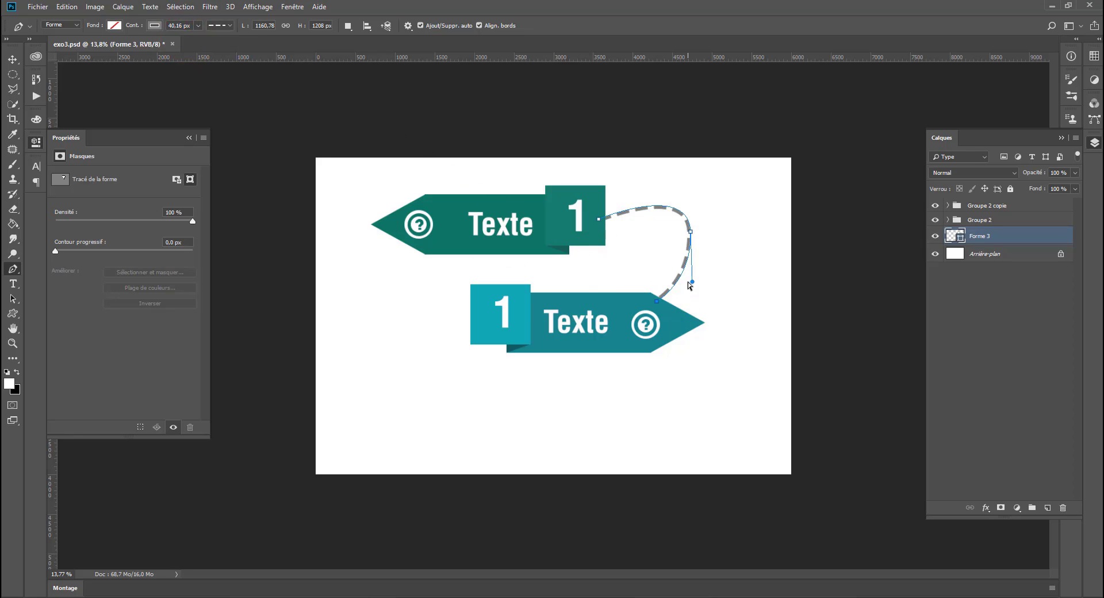
pyautogui.click(689, 281)
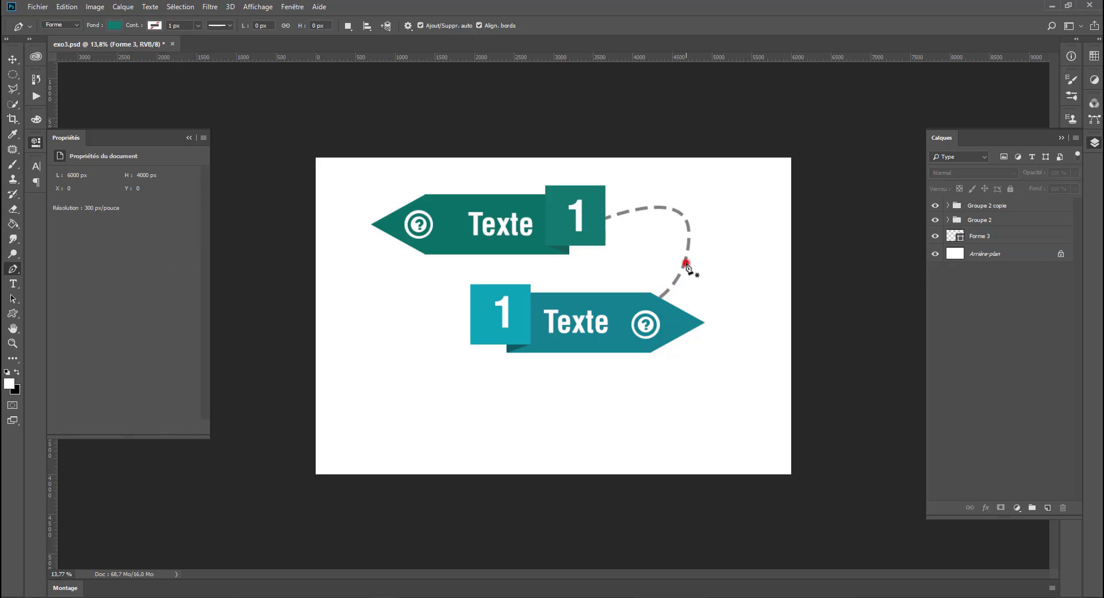
pyautogui.click(687, 263)
pyautogui.hotkey('ctrl', 'z')
pyautogui.keyDown('ctrl'); pyautogui.click(681, 263); pyautogui.keyUp('ctrl')
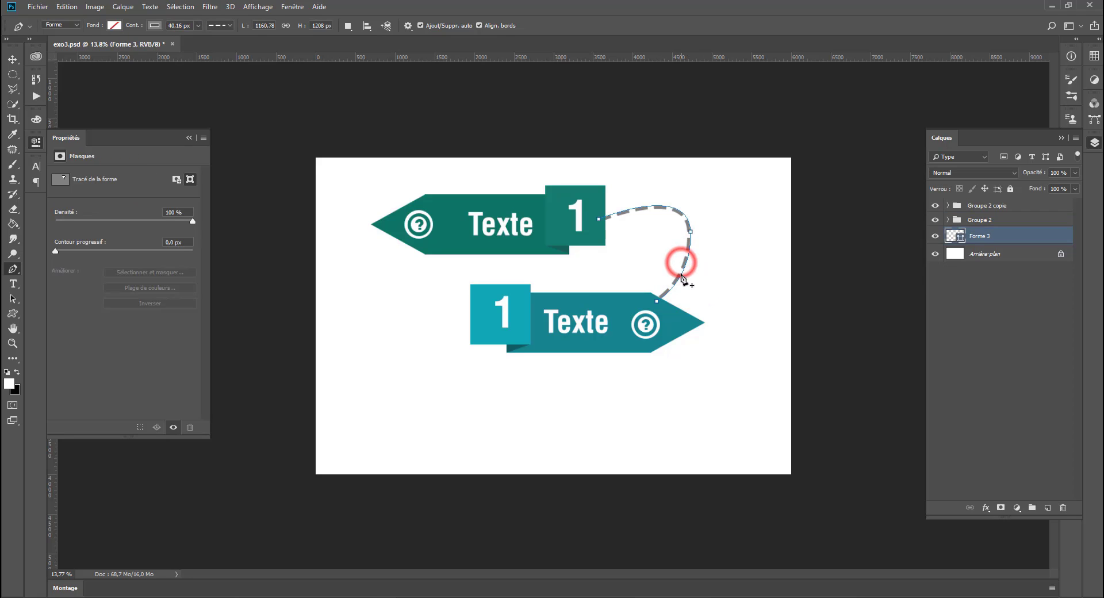
pyautogui.keyDown('ctrl'); pyautogui.click(690, 232); pyautogui.keyUp('ctrl')
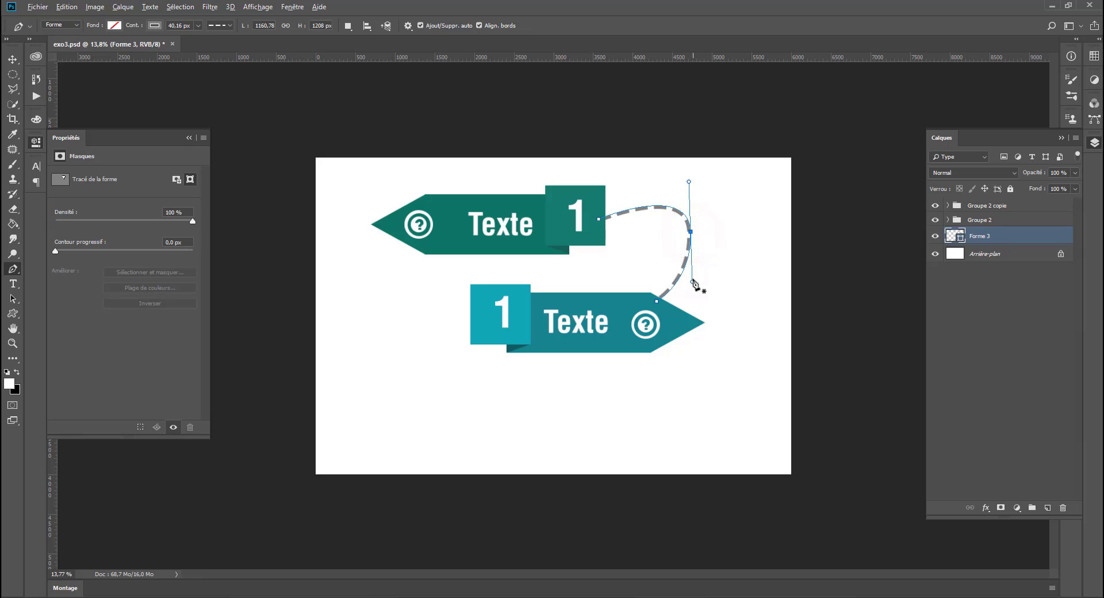
pyautogui.moveTo(692, 282)
pyautogui.mouseDown()
pyautogui.moveTo(711, 255)
pyautogui.moveTo(695, 266)
pyautogui.mouseUp()
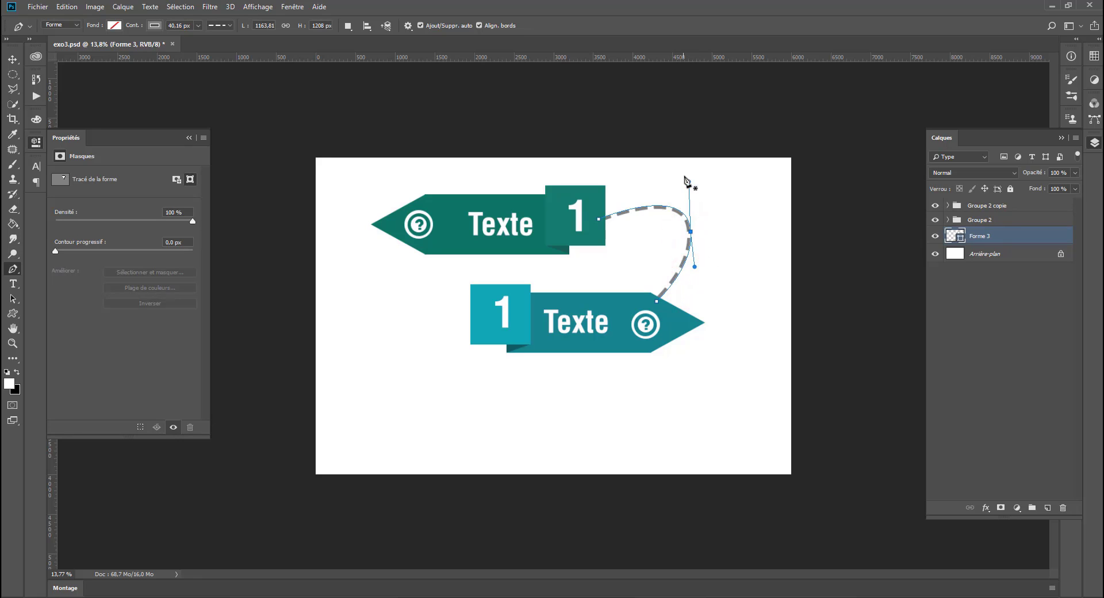
pyautogui.click(687, 181)
pyautogui.hotkey('ctrl', 'z')
pyautogui.moveTo(690, 182); pyautogui.dragTo(664, 164)
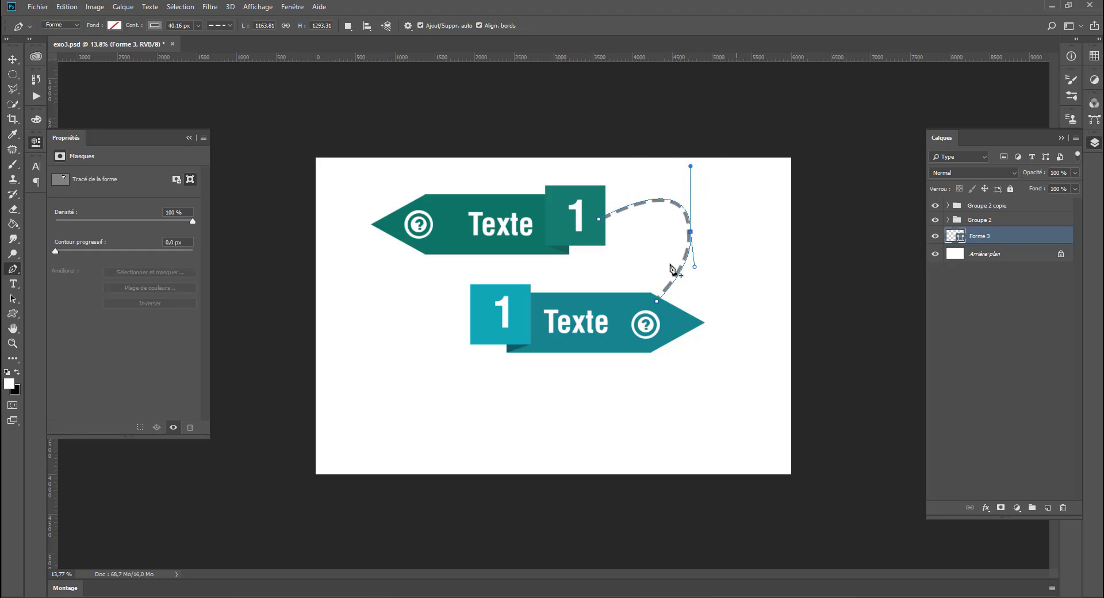
# Step: Pull new slanted direction handles from the curve's middle anchor to form a rounder arc, and hide its path outline
pyautogui.click(692, 231)
pyautogui.moveTo(702, 233); pyautogui.dragTo(723, 283)
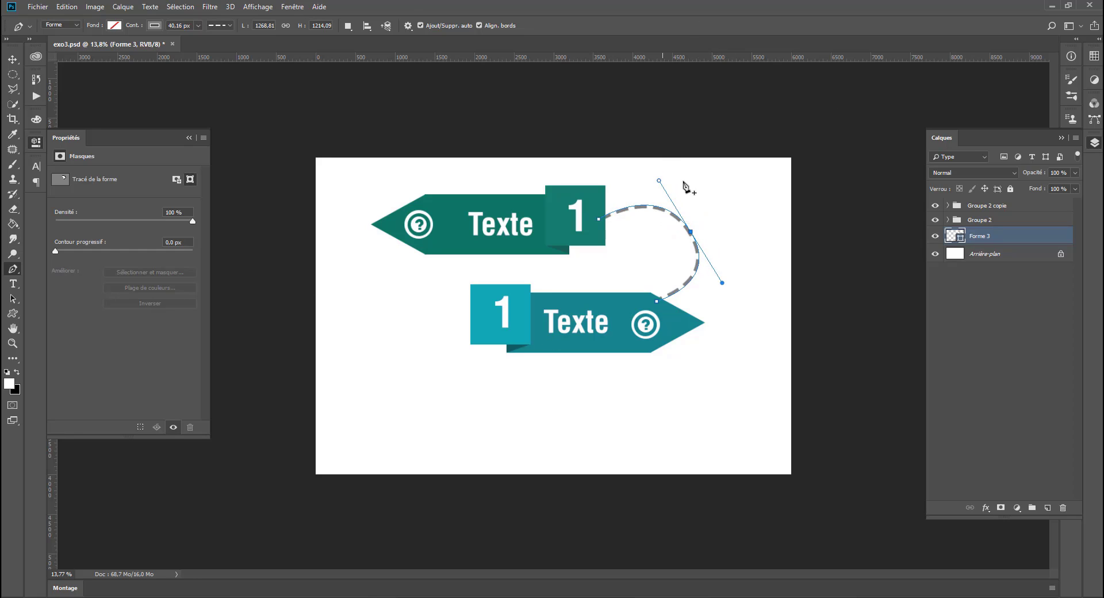
pyautogui.click(14, 78)
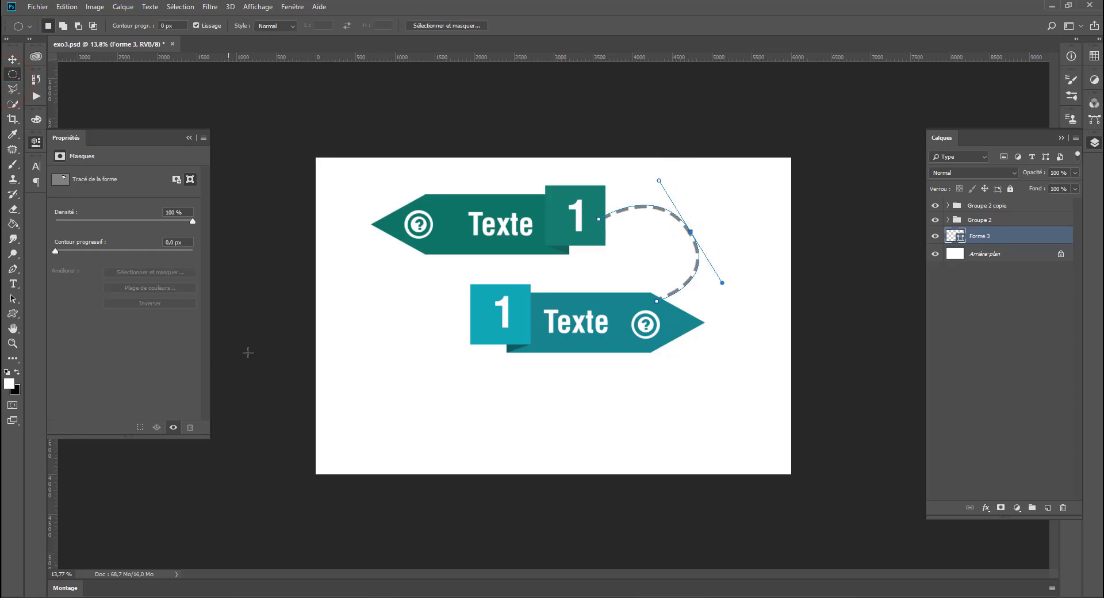
pyautogui.click(248, 352)
pyautogui.click(12, 65)
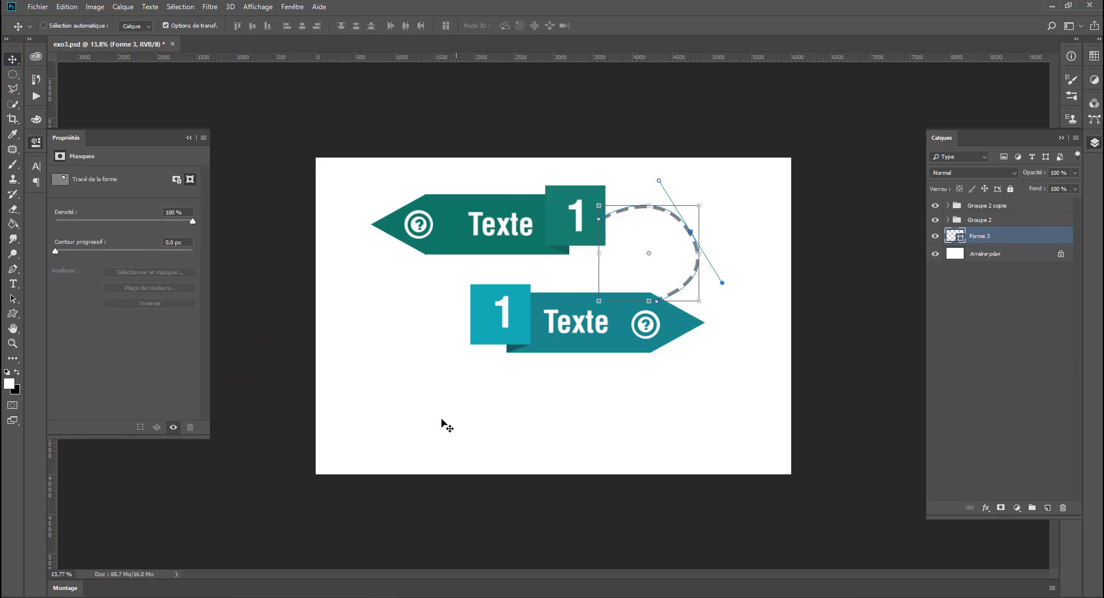
pyautogui.click(13, 269)
pyautogui.press('Escape')
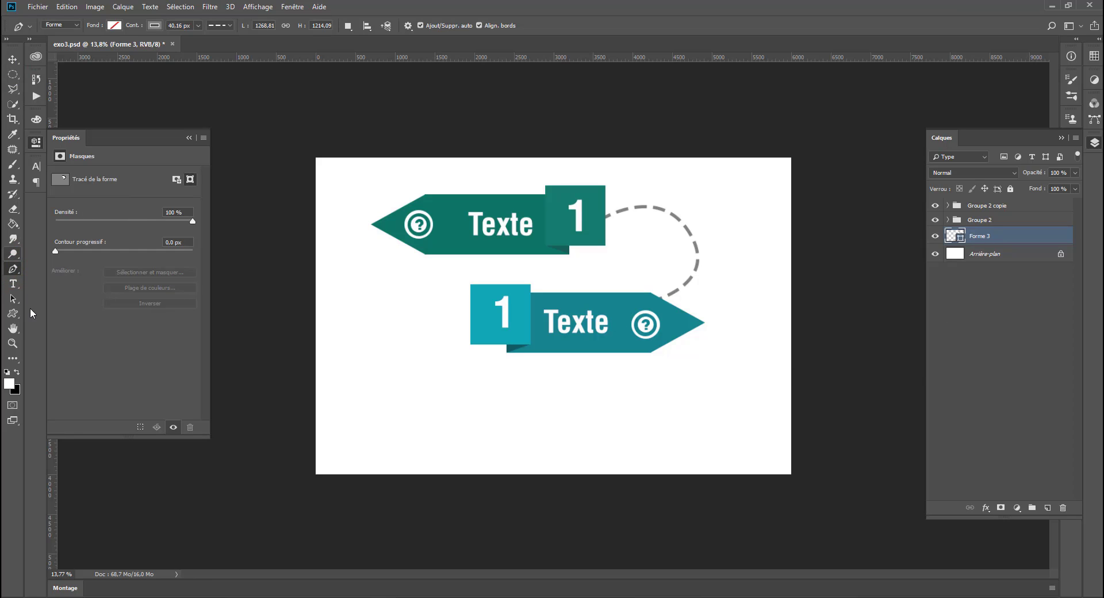
# Step: Change the number in the lower banner's square to 2
pyautogui.click(13, 284)
pyautogui.moveTo(492, 313); pyautogui.dragTo(516, 311)
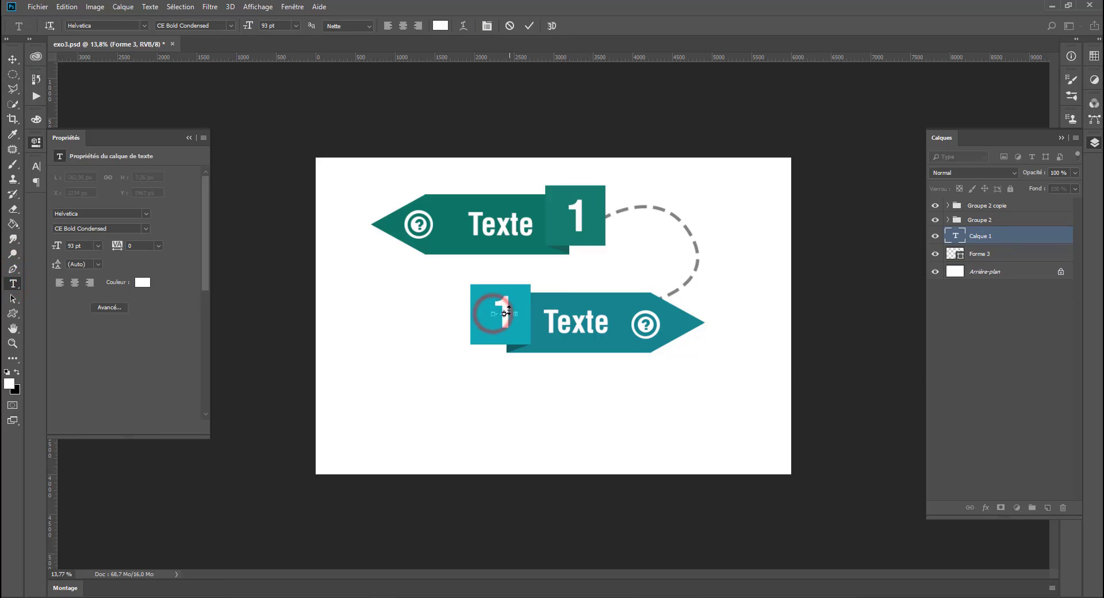
pyautogui.press('Escape')
pyautogui.doubleClick(504, 315)
pyautogui.write('2')
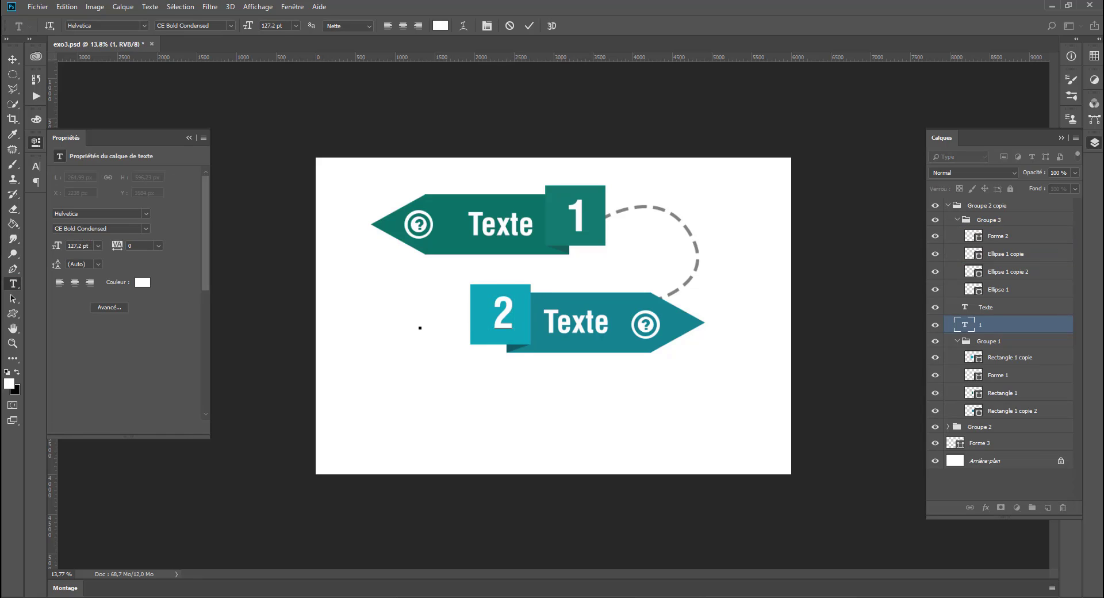
pyautogui.click(12, 74)
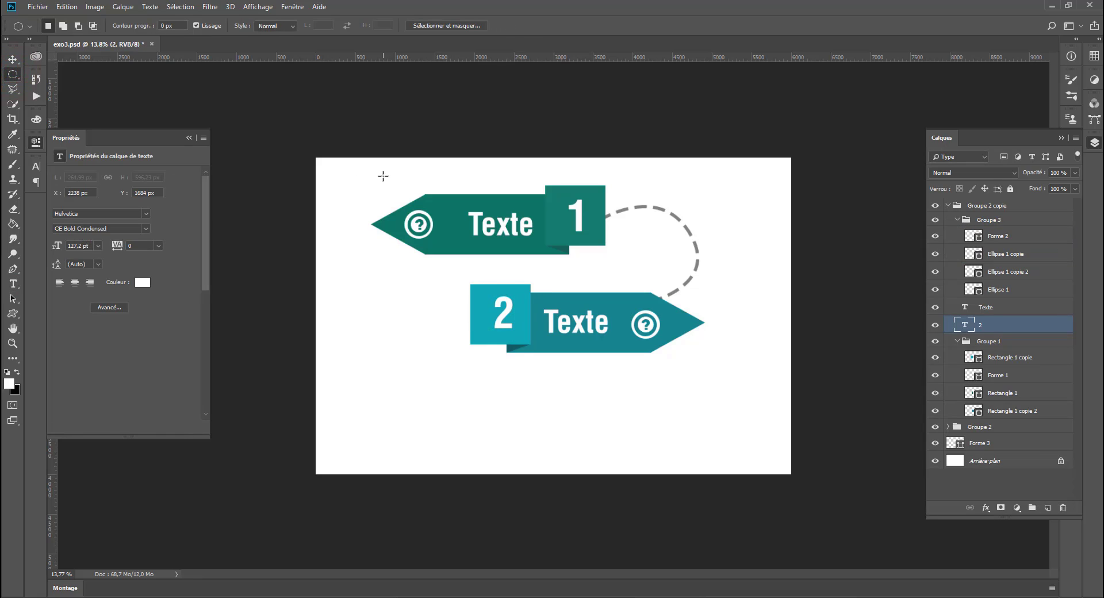